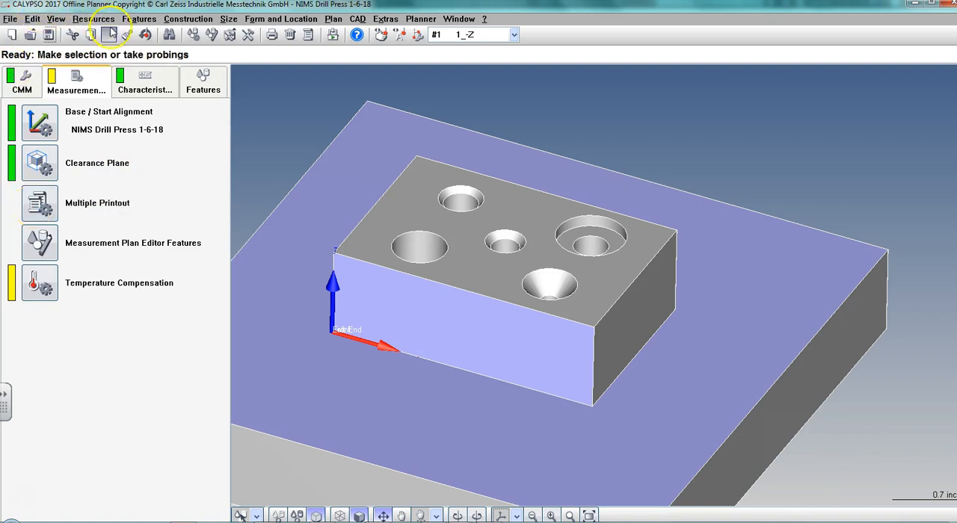
Review which model surfaces the Datum A, Front and Left End features refer to.
click(194, 88)
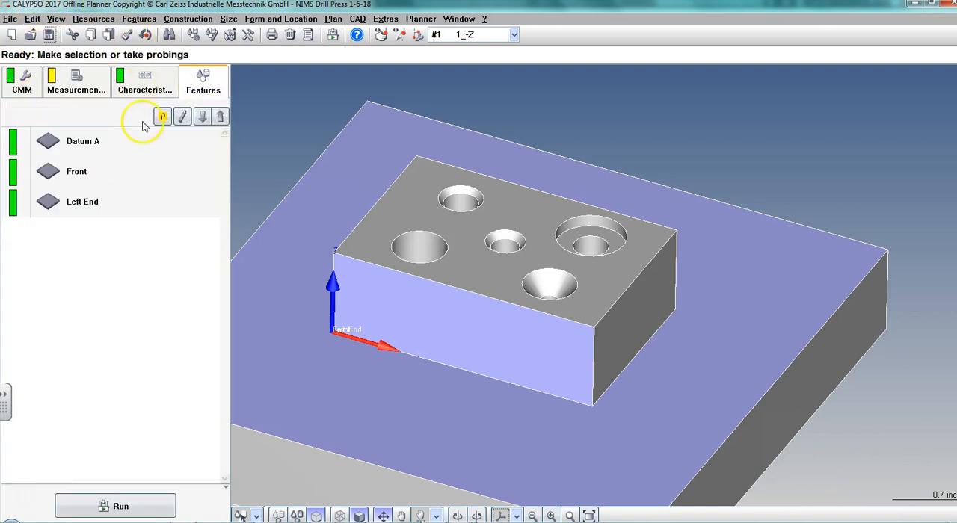
click(88, 146)
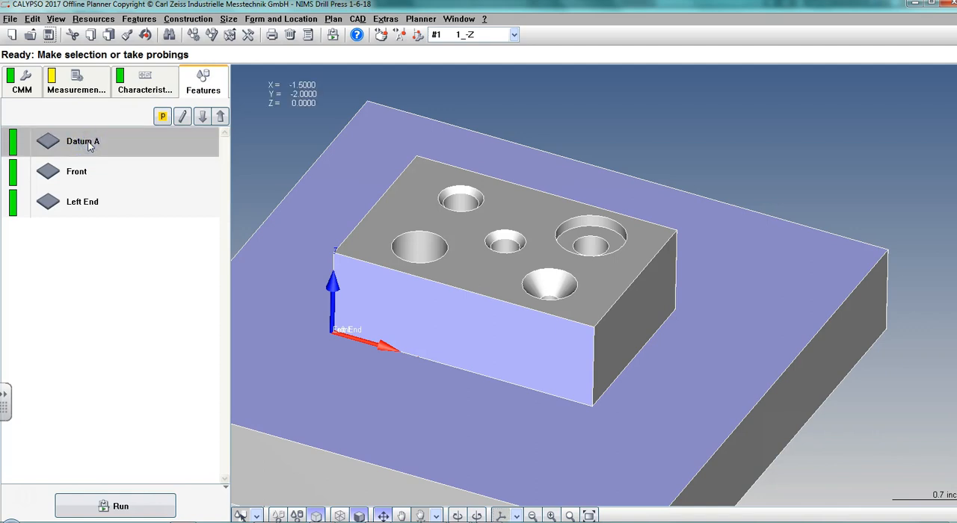
double_click(88, 146)
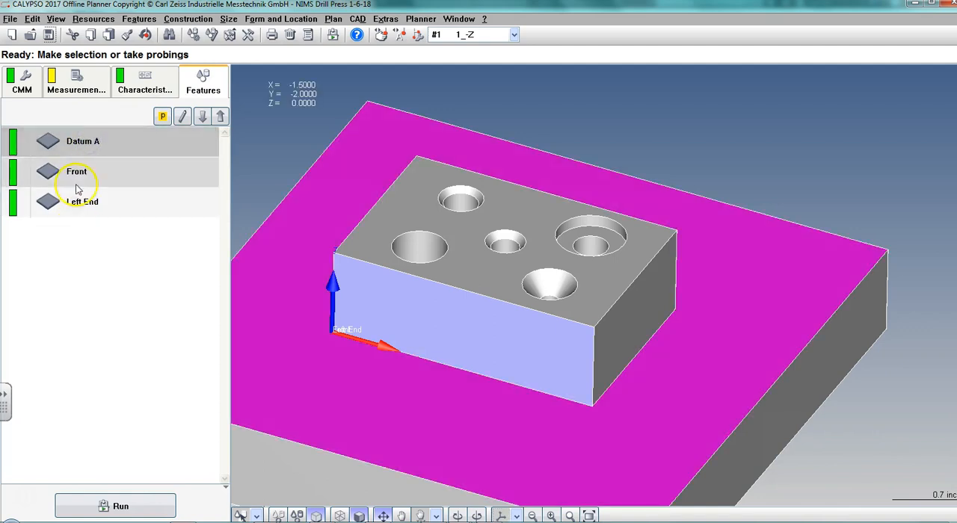
click(74, 176)
click(69, 204)
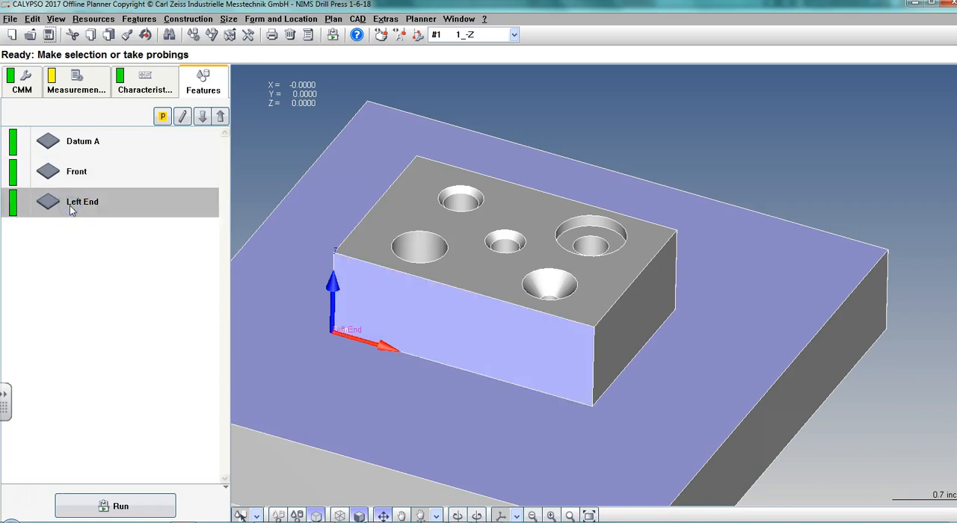
Examine Datum A's measurement strategy, checking where each of its polylines lies around the part.
double_click(80, 142)
click(174, 168)
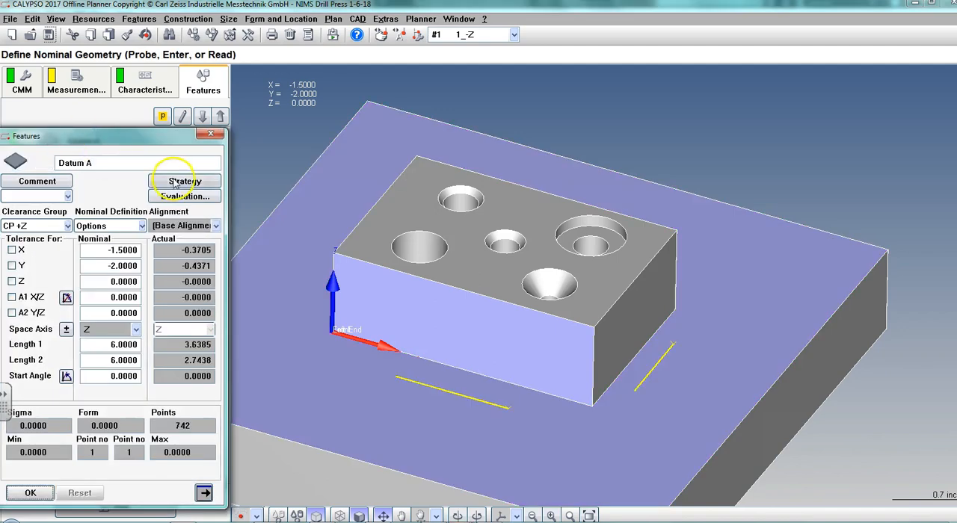
drag(113, 147, 170, 82)
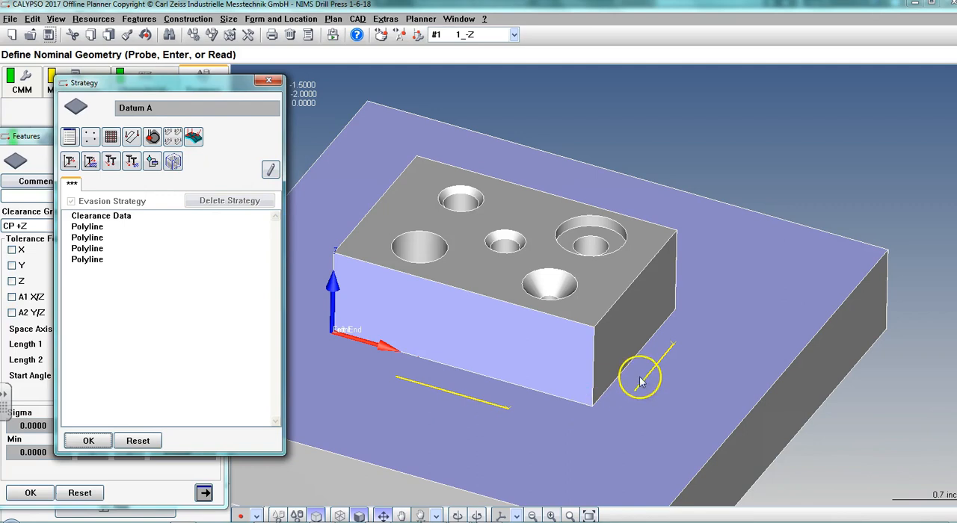
drag(399, 385, 399, 441)
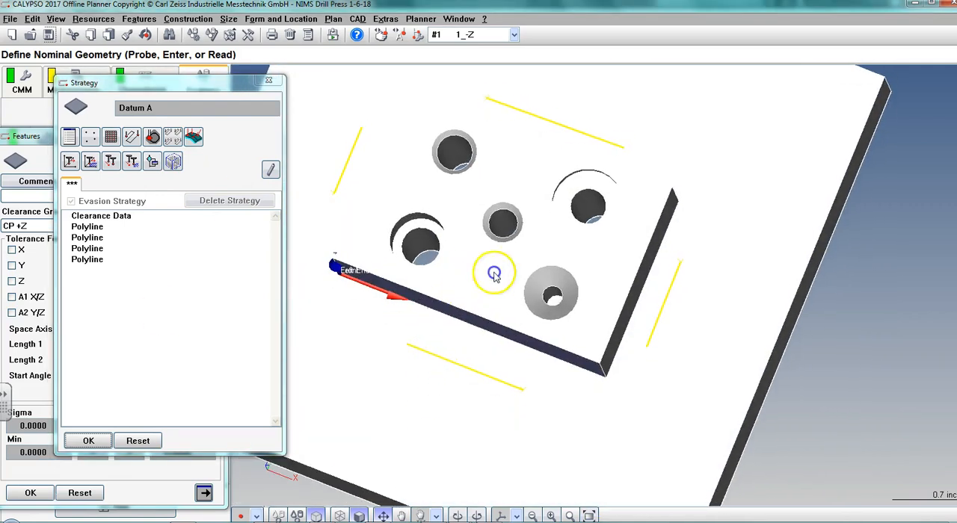
middle_drag(491, 278, 555, 281)
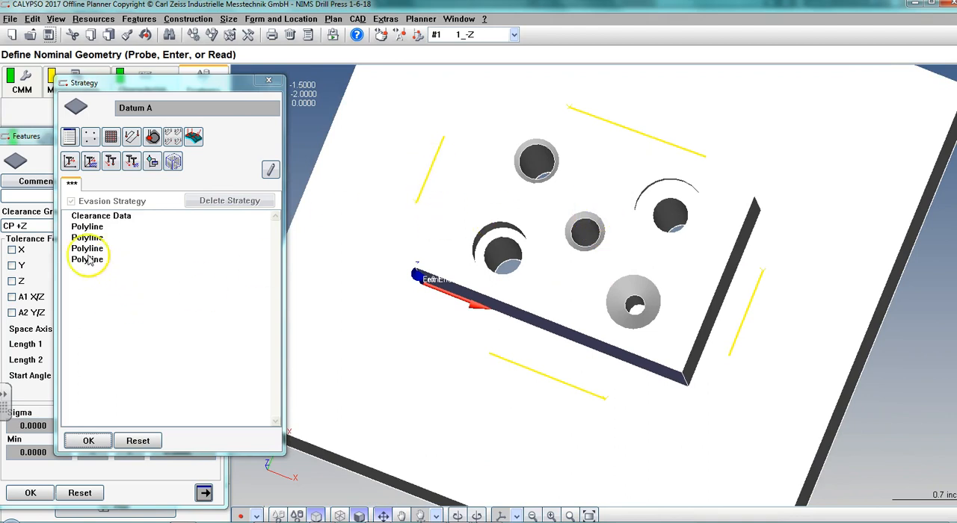
click(87, 227)
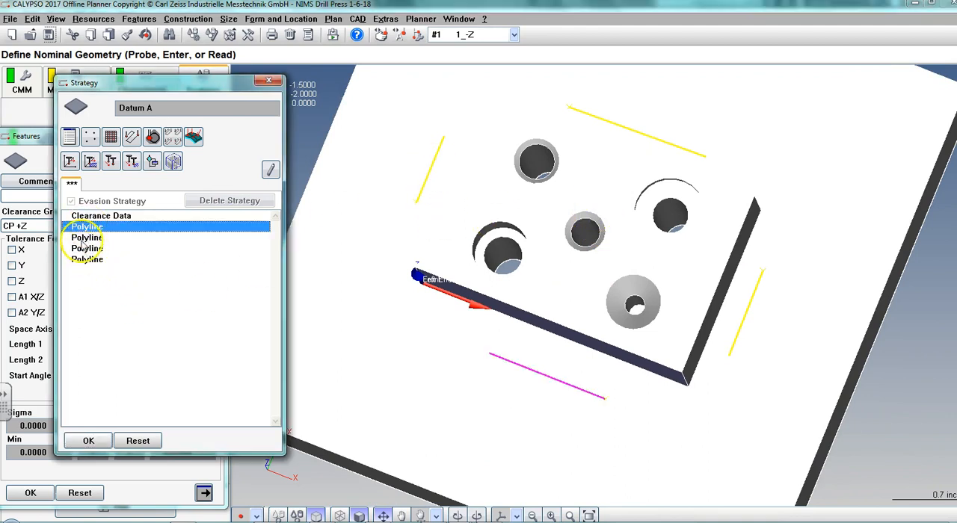
click(83, 238)
click(82, 248)
click(80, 260)
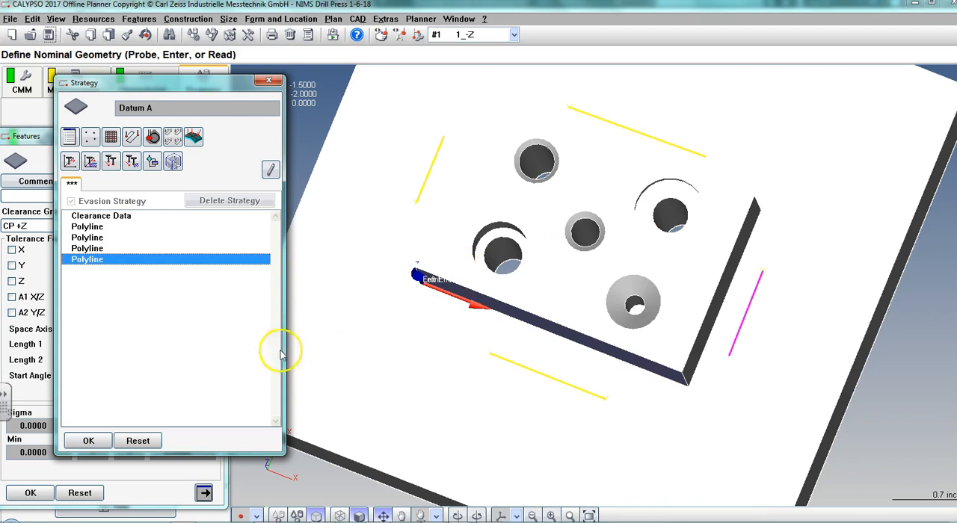
click(90, 441)
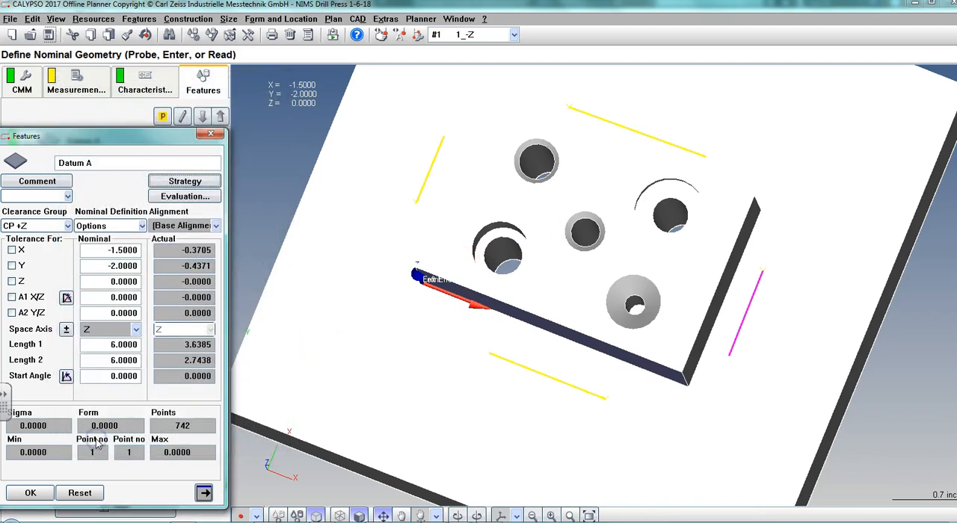
click(30, 492)
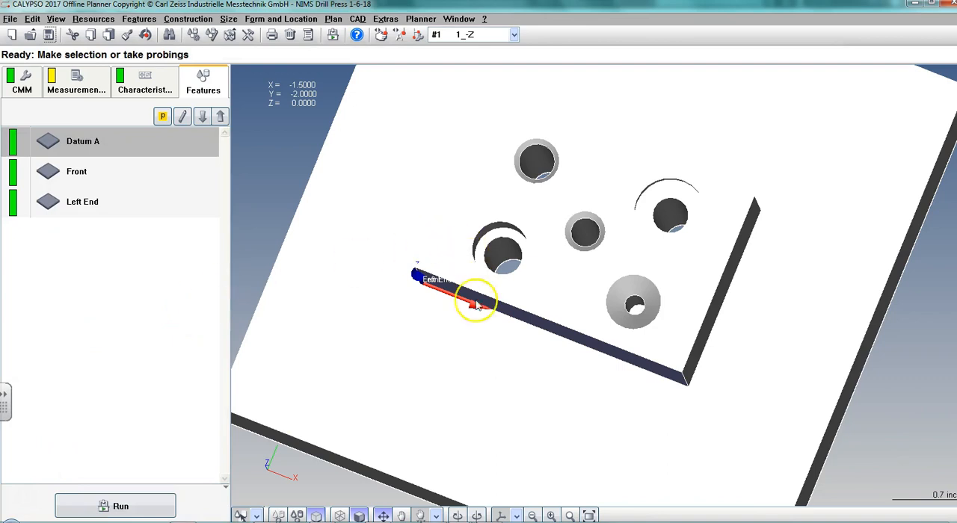
Open the Stylus system Simulation and place its window clear of the part.
scroll(506, 370, up, 2)
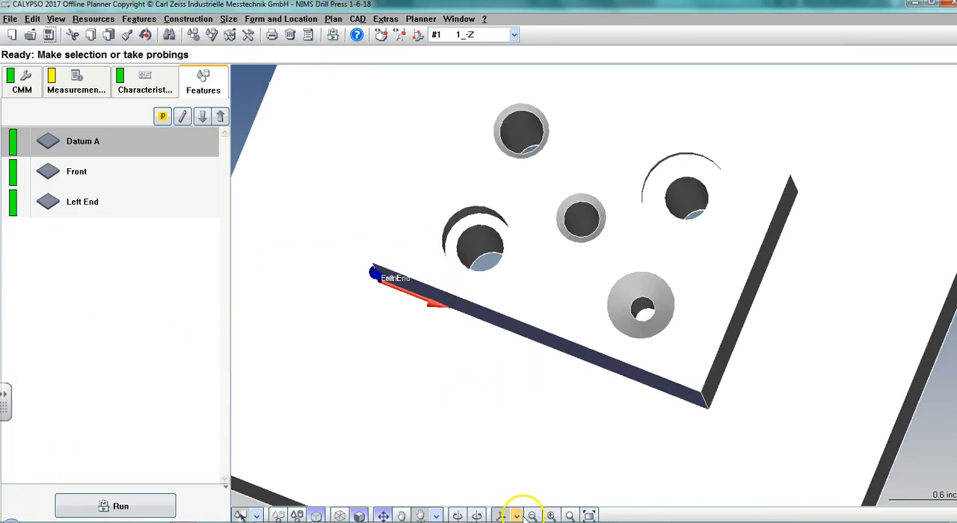
click(516, 516)
click(525, 373)
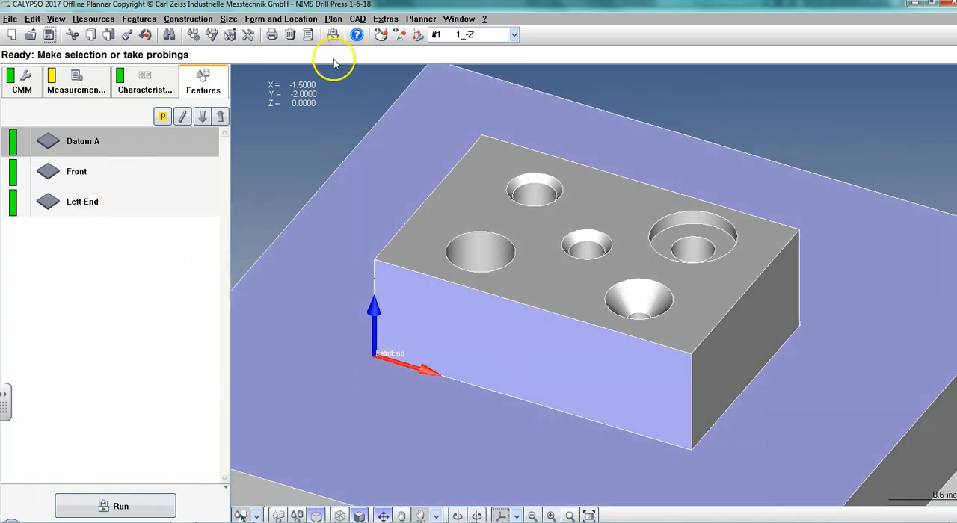
click(420, 19)
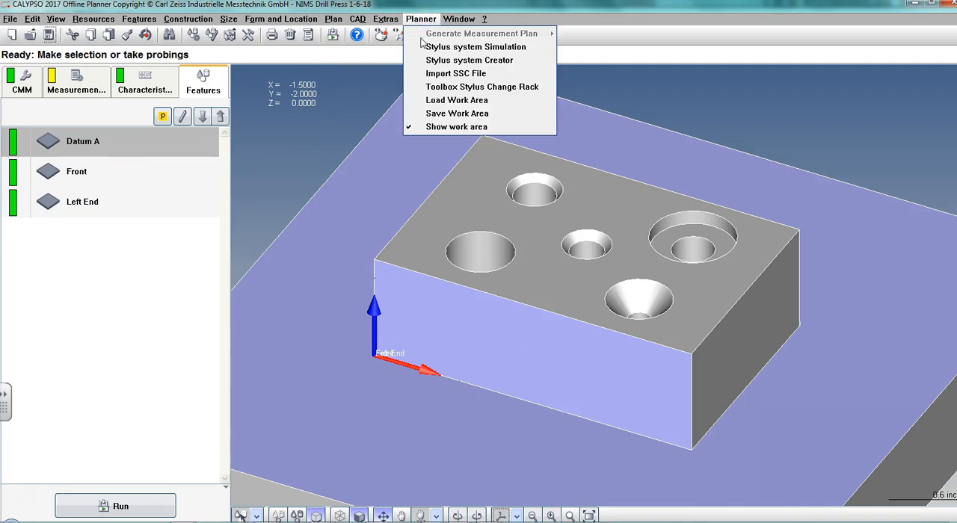
click(448, 46)
drag(660, 124, 823, 75)
middle_drag(565, 116, 500, 165)
click(338, 185)
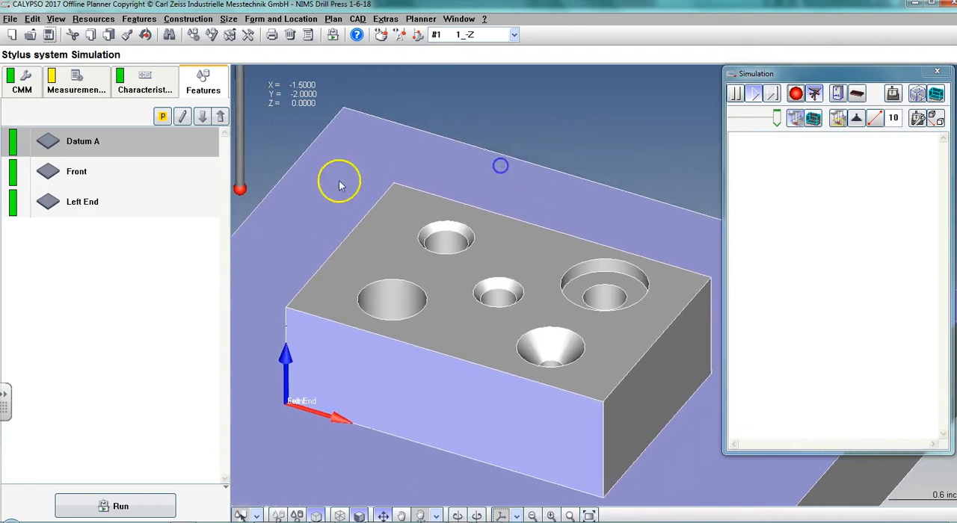
Simulate the Datum A measurement with the NIMS Drill Press 1-6-18 base alignment, and close the resulting report and simulation.
click(112, 506)
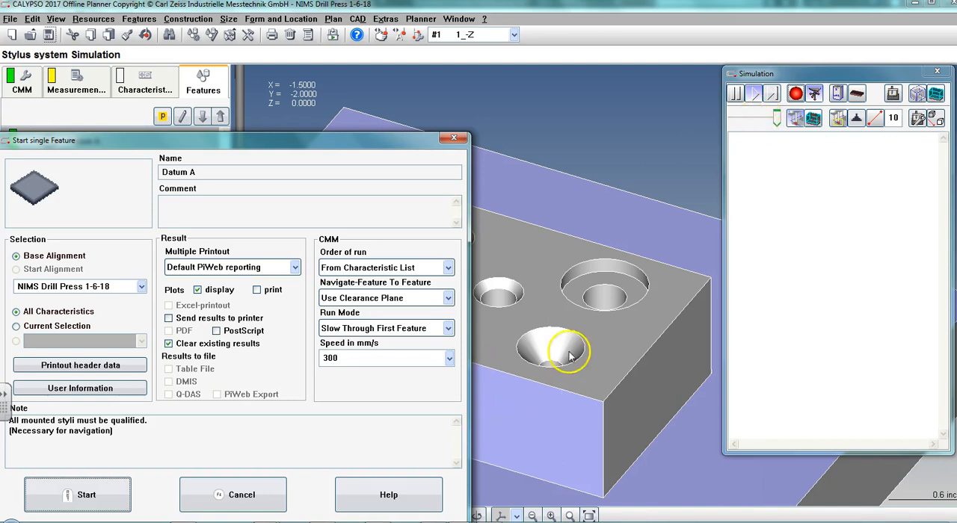
click(232, 495)
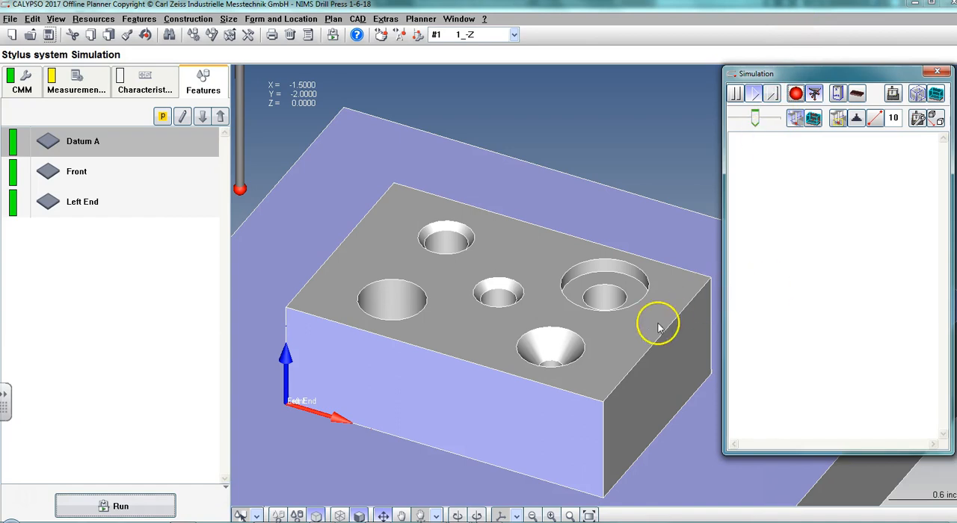
click(113, 506)
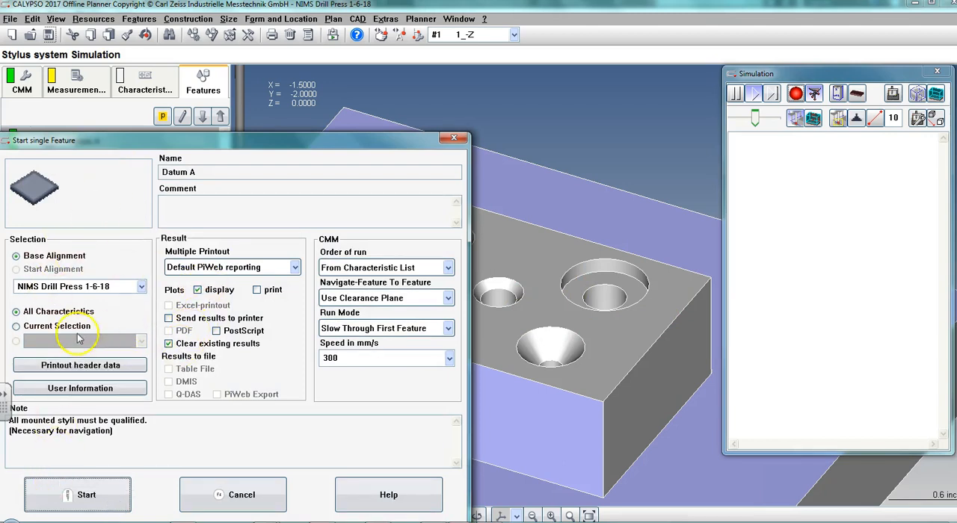
click(33, 288)
click(33, 299)
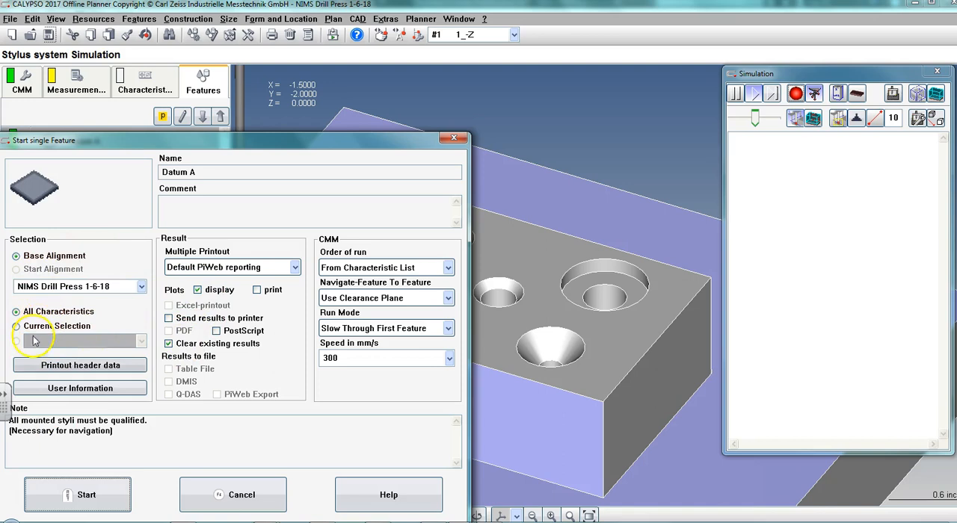
click(102, 497)
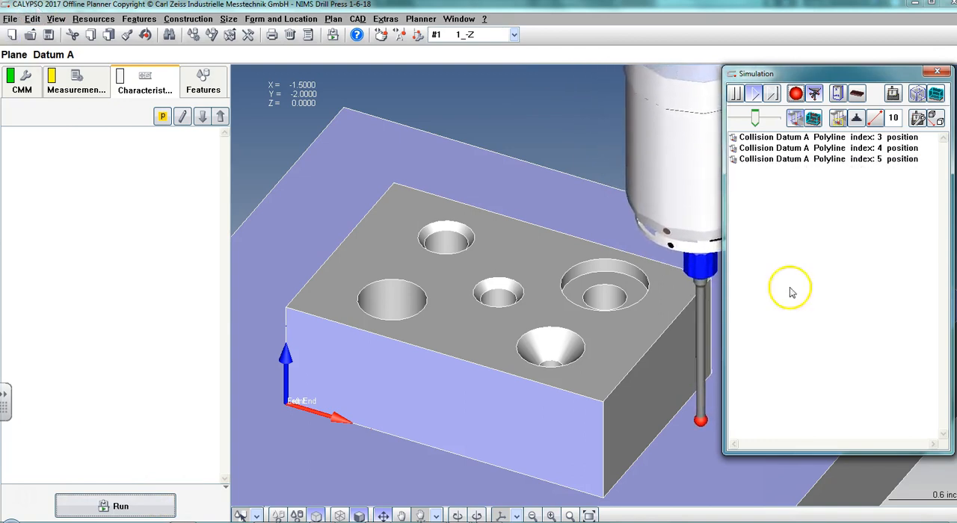
drag(754, 119, 777, 118)
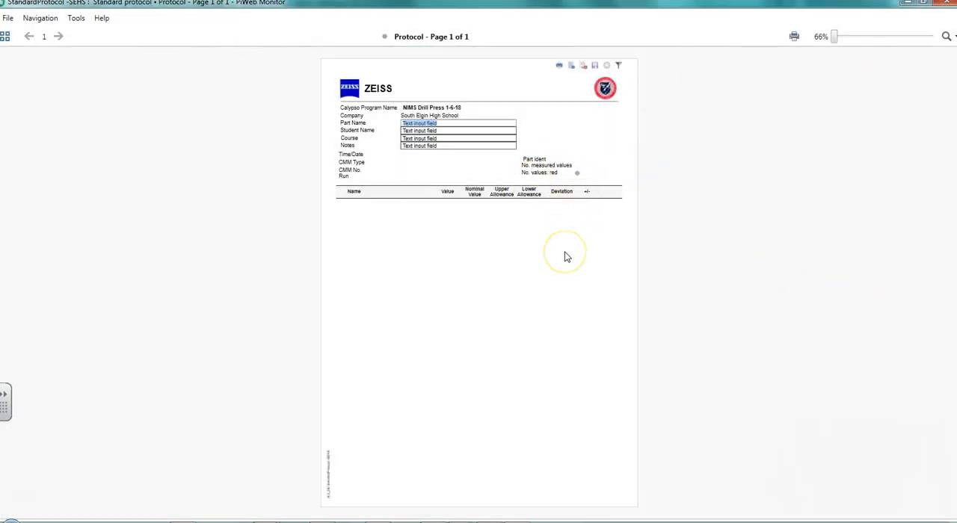
click(946, 4)
click(937, 71)
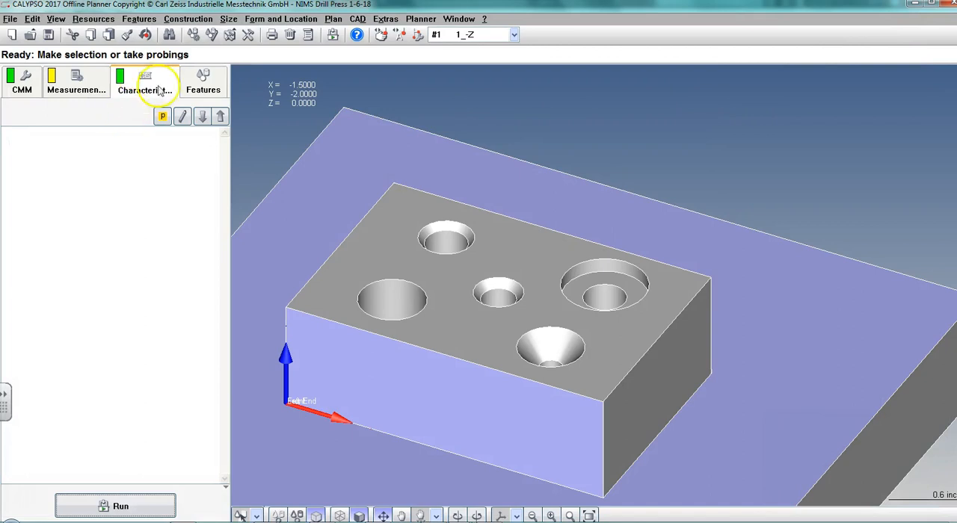
Insert Clearance Data after the first polyline in Datum A's measurement strategy.
click(202, 82)
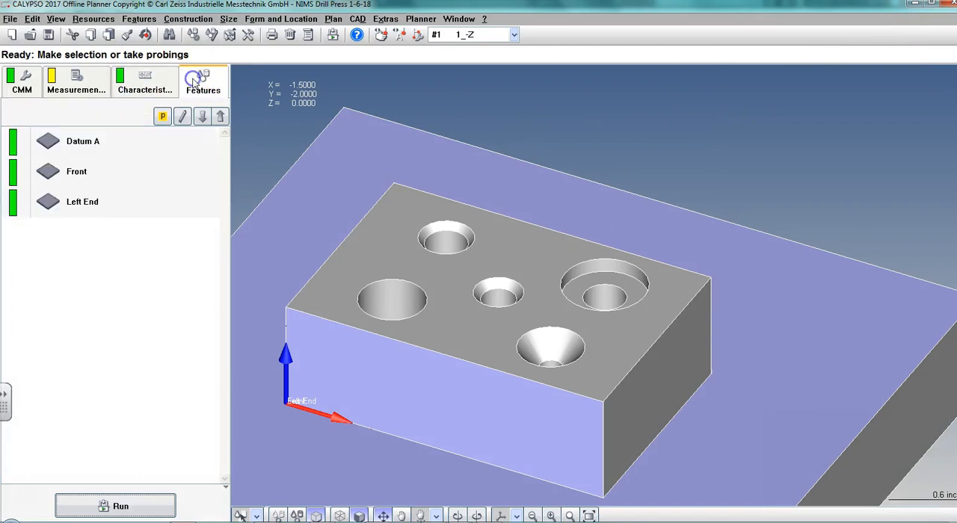
double_click(71, 151)
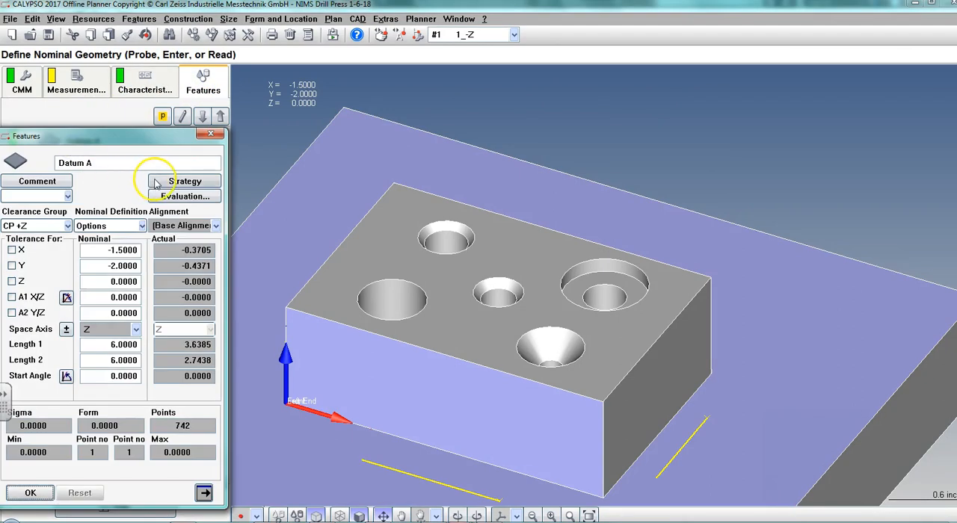
click(150, 183)
drag(85, 147, 81, 122)
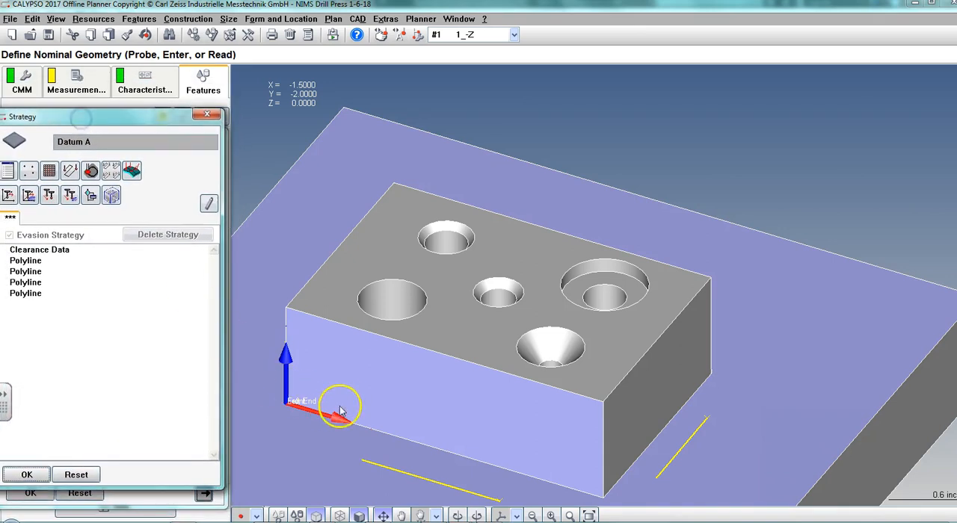
drag(369, 391, 484, 392)
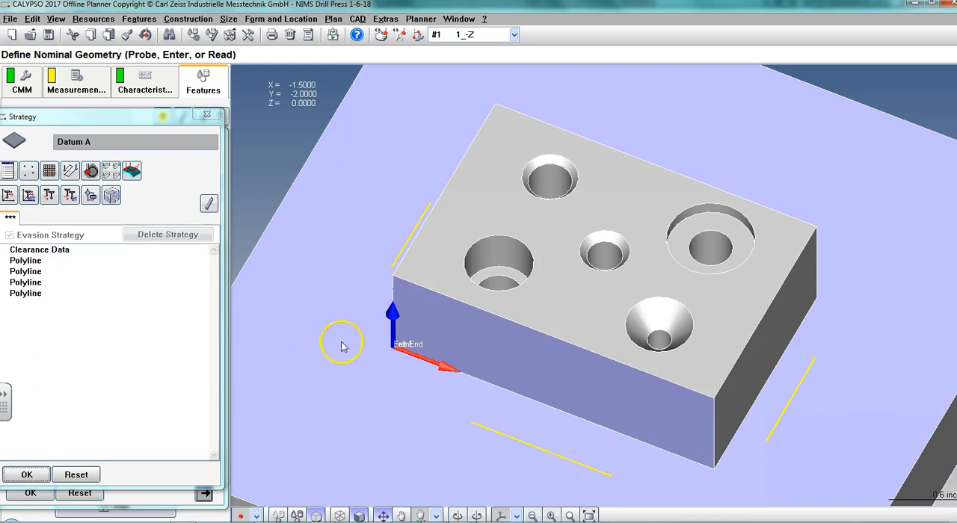
click(30, 262)
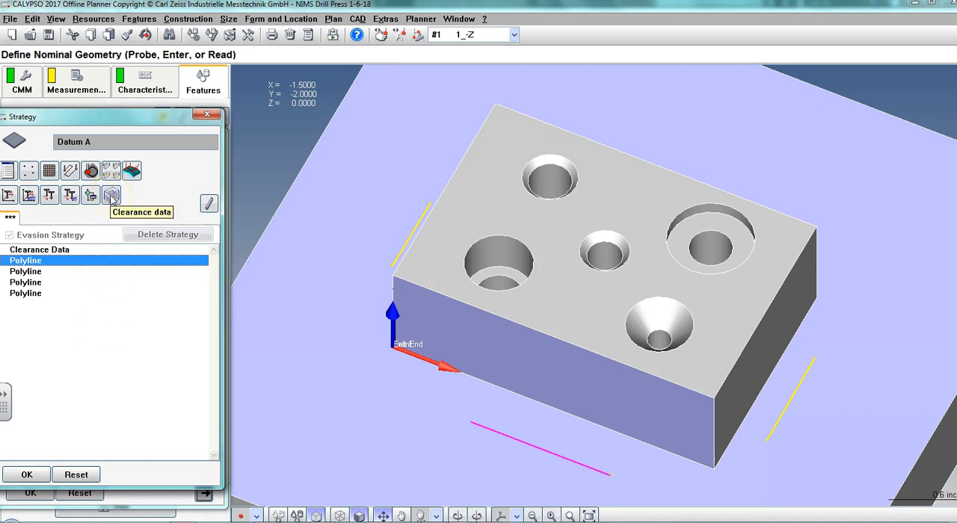
click(111, 196)
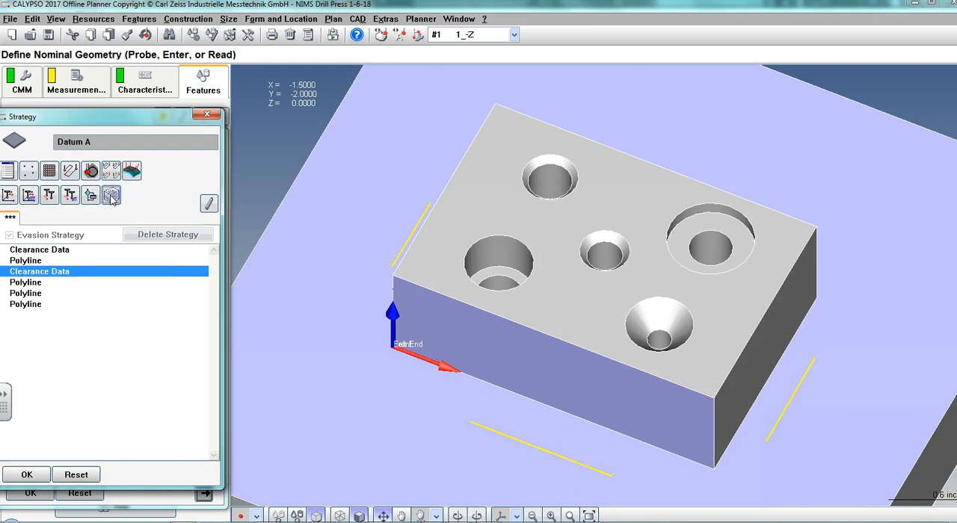
Insert Clearance Data after the second and third polylines of Datum A and accept the strategy and feature.
click(26, 282)
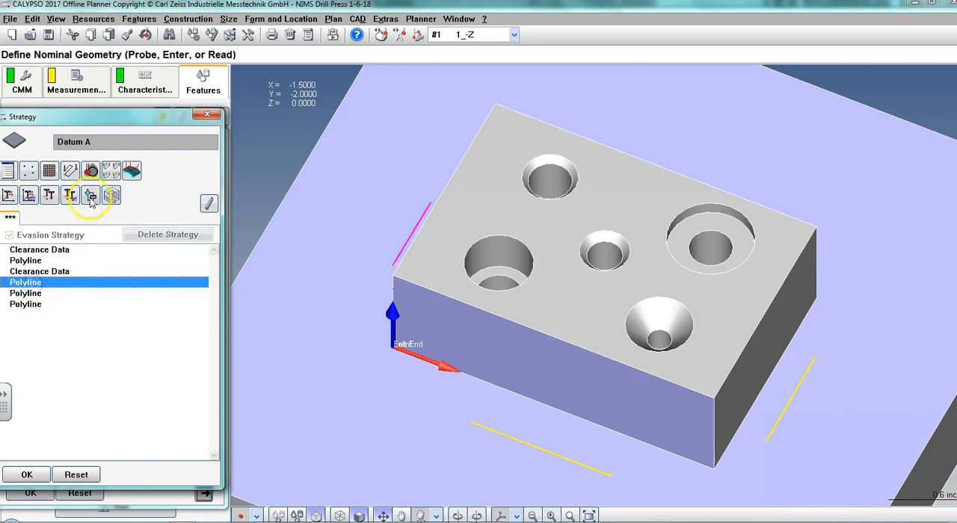
click(111, 196)
click(34, 304)
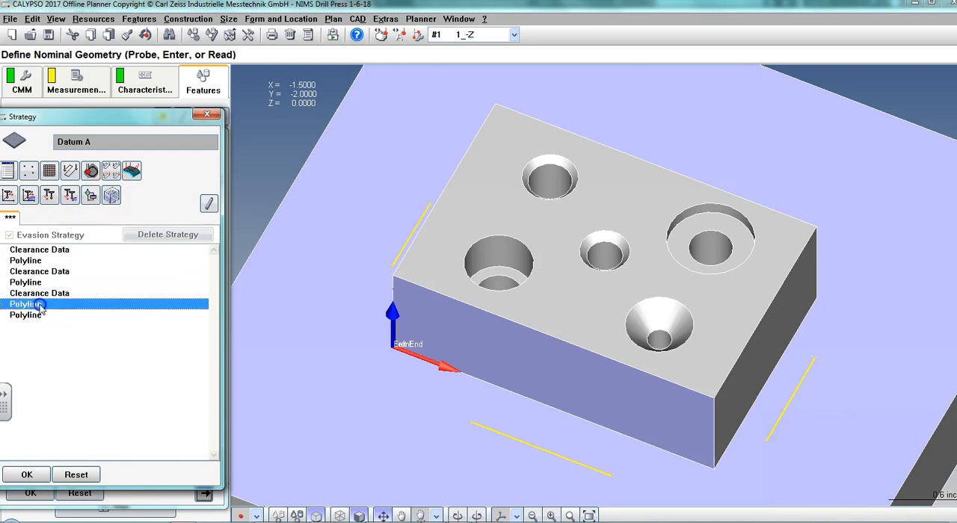
click(111, 196)
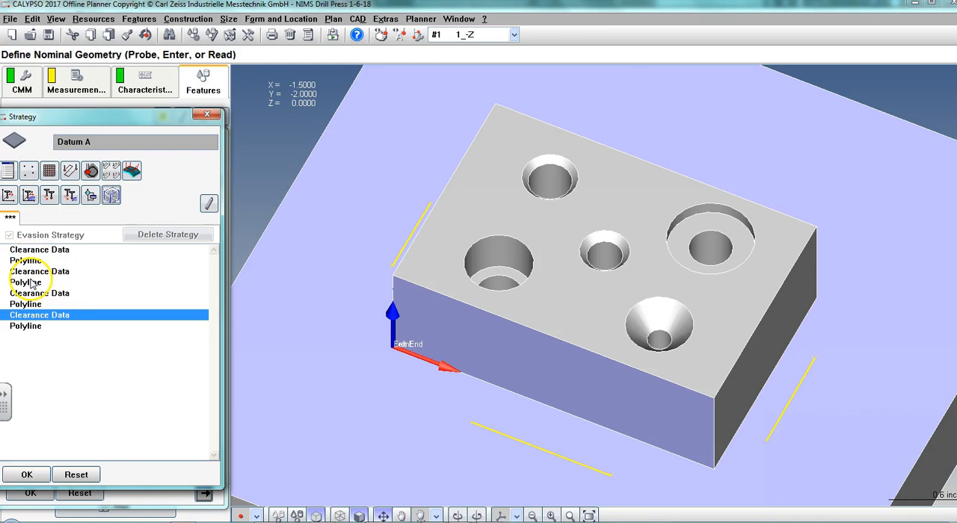
click(27, 475)
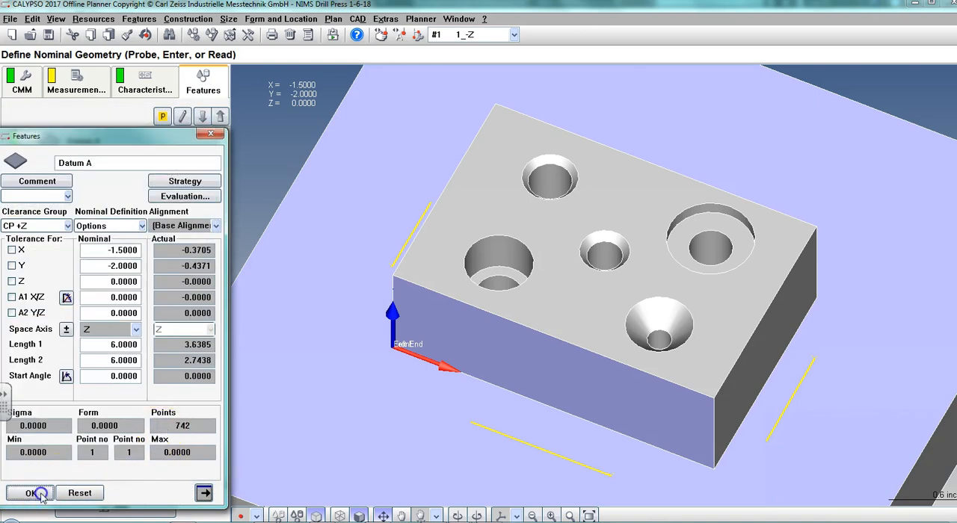
click(30, 492)
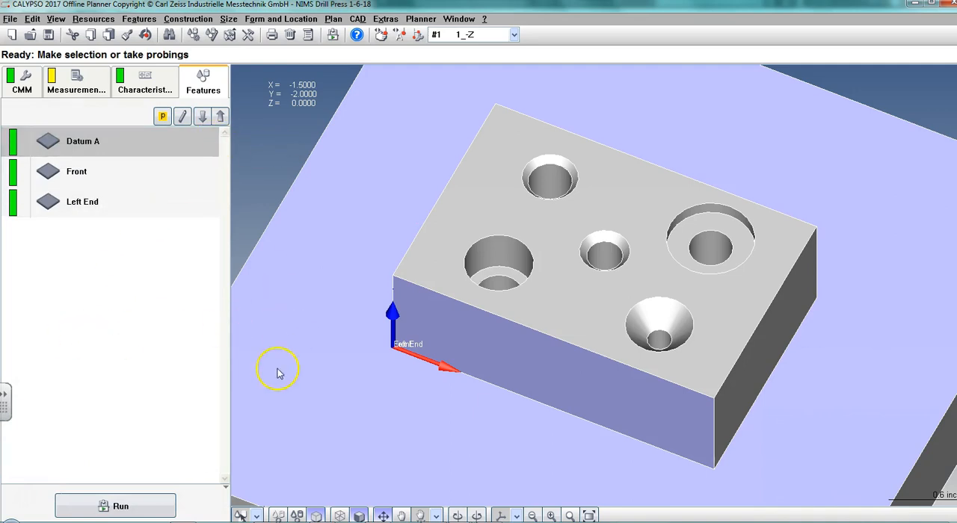
Reopen the Stylus system Simulation with its window beside the part and lower the simulation speed.
click(420, 19)
click(476, 47)
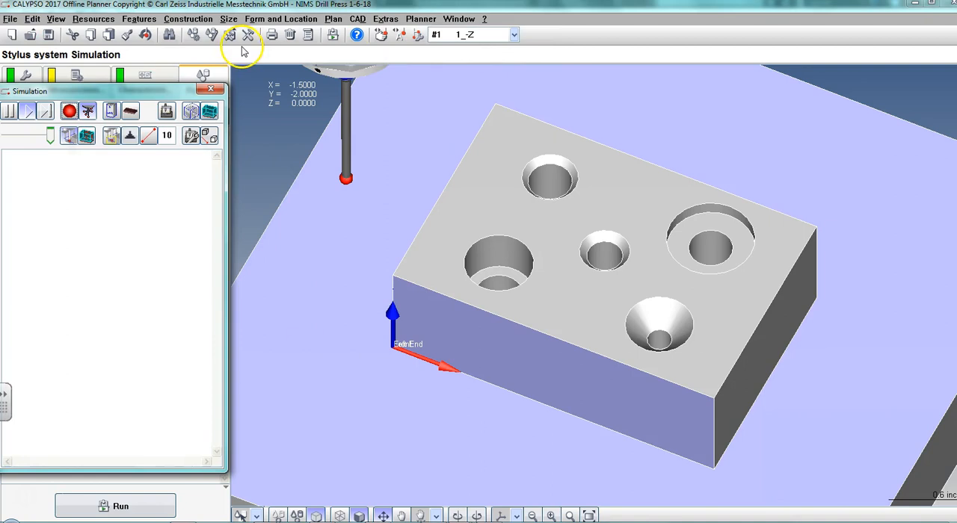
drag(630, 109, 894, 84)
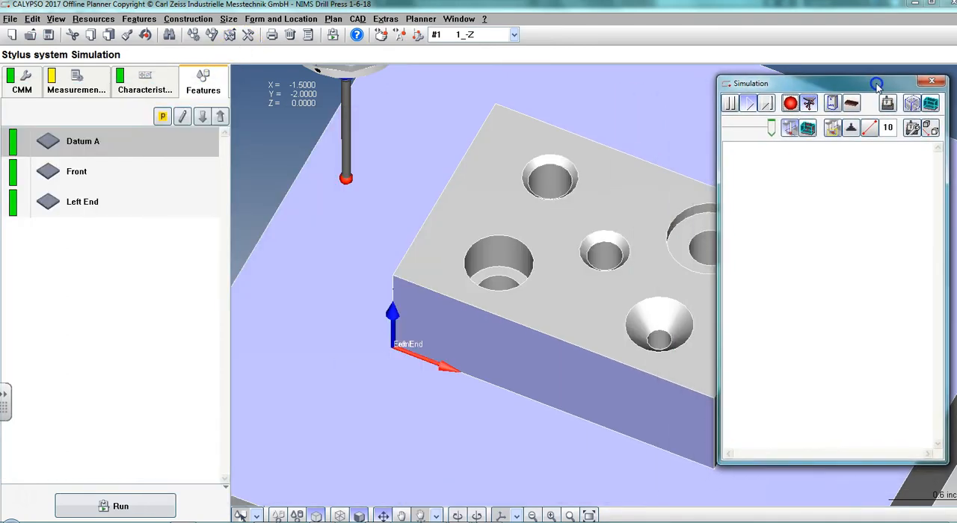
drag(501, 257, 391, 249)
click(773, 104)
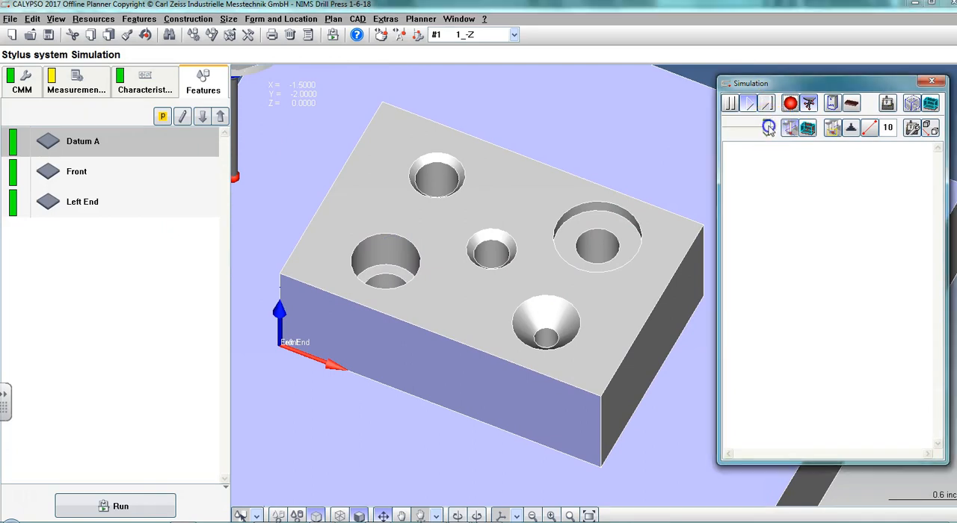
Simulate the Datum A measurement with the NIMS Drill Press 1-6-18 base alignment and examine the probe's travel around the block.
click(97, 506)
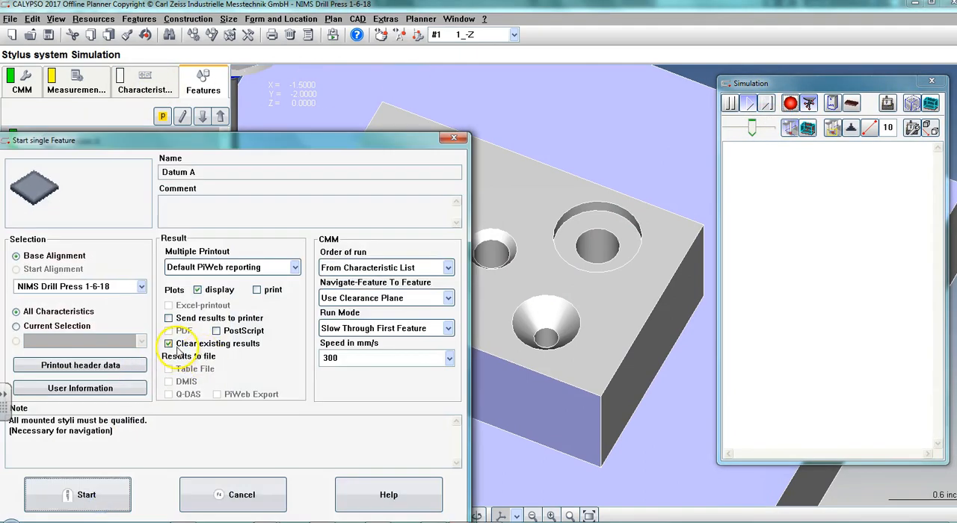
click(81, 496)
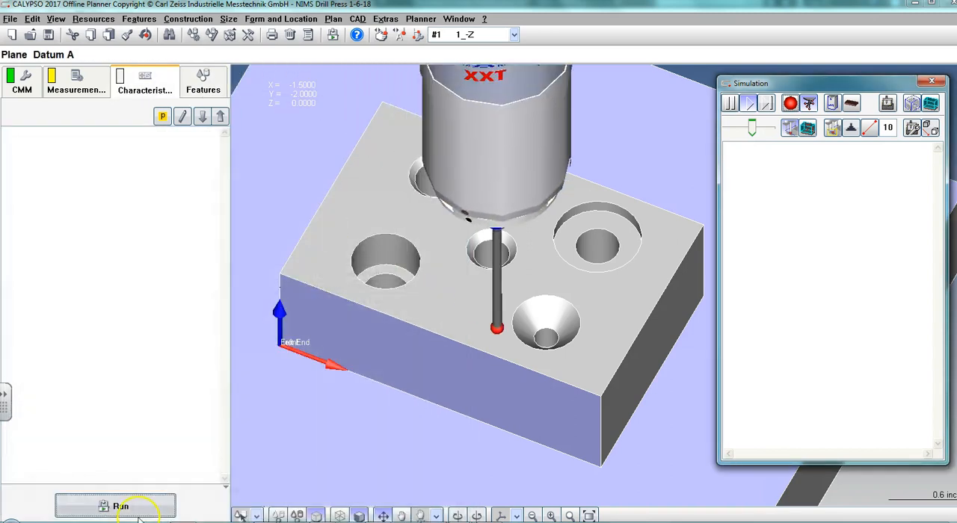
drag(326, 477, 357, 419)
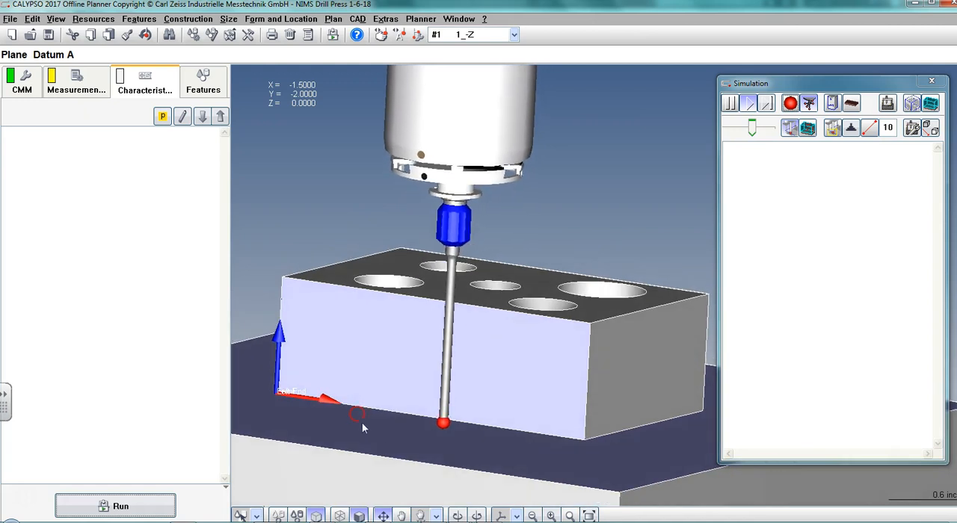
drag(433, 476, 494, 474)
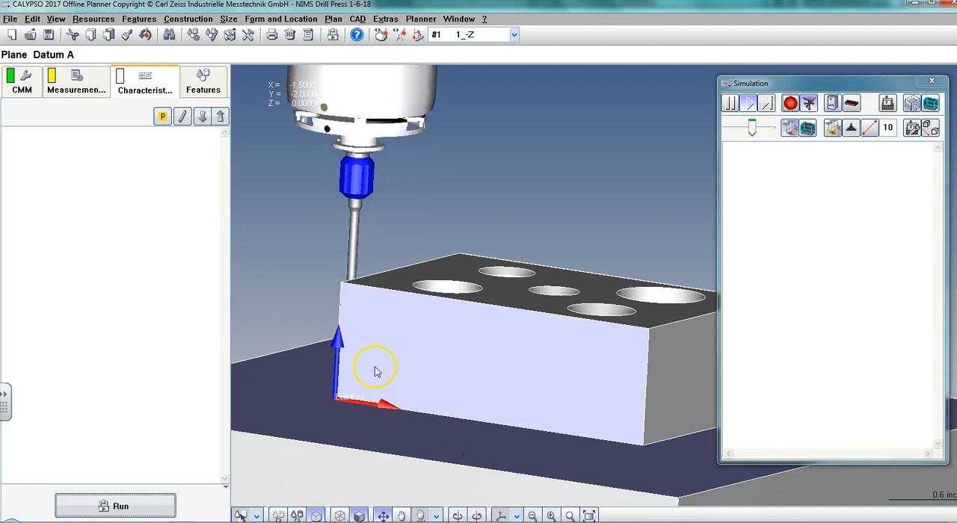
drag(376, 366, 353, 401)
right_drag(489, 378, 340, 409)
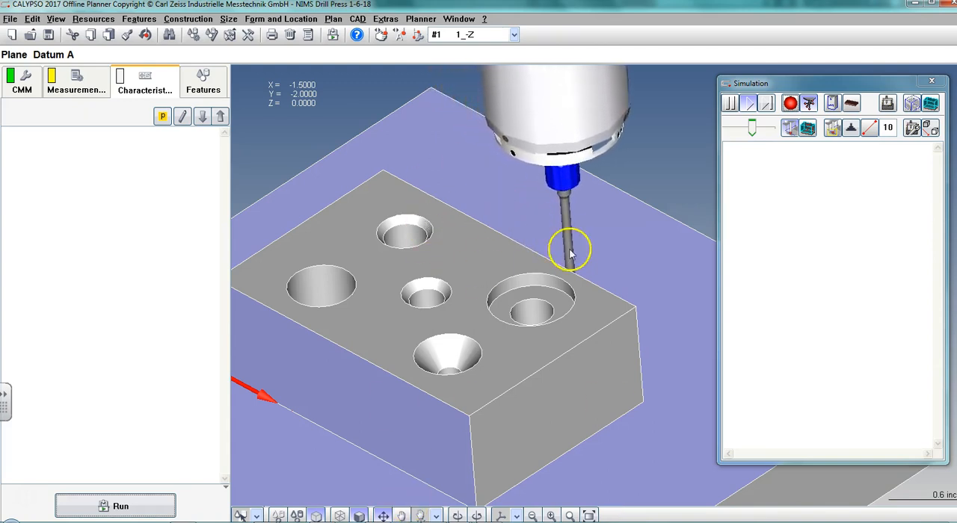
Pause and close the simulation, ending the measuring run without continuing it, and dismiss the run information.
click(730, 103)
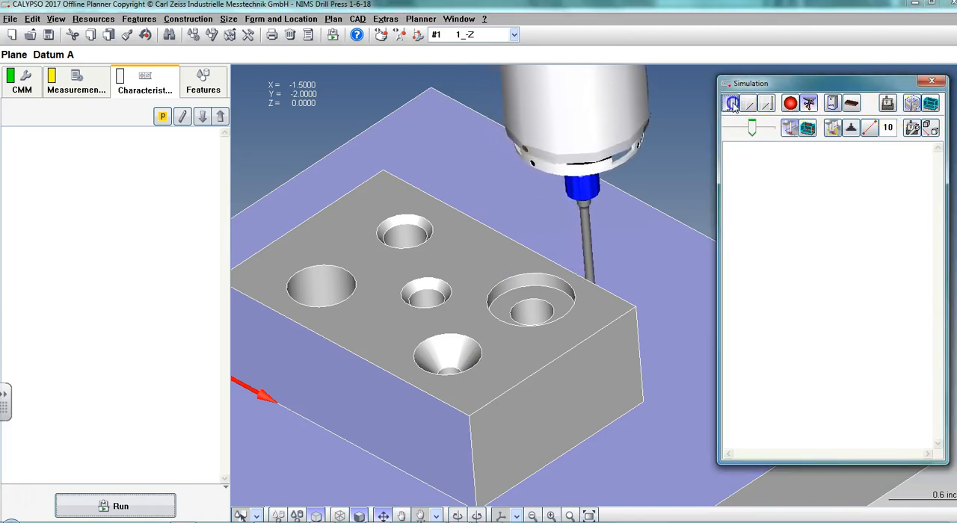
click(932, 83)
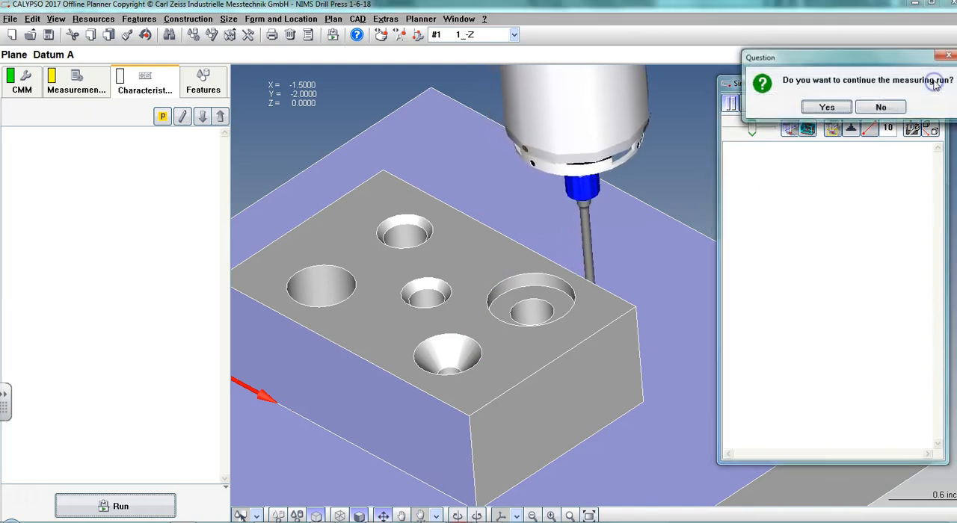
click(880, 106)
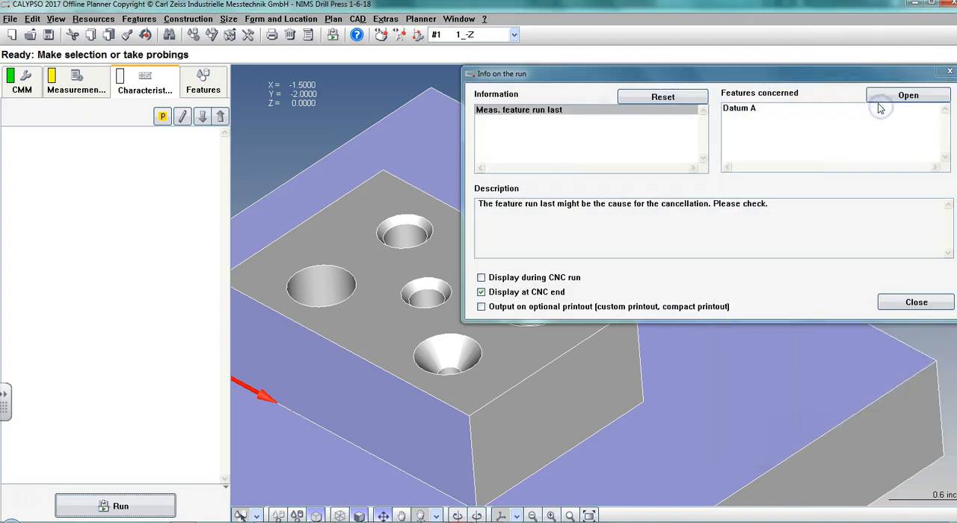
click(949, 71)
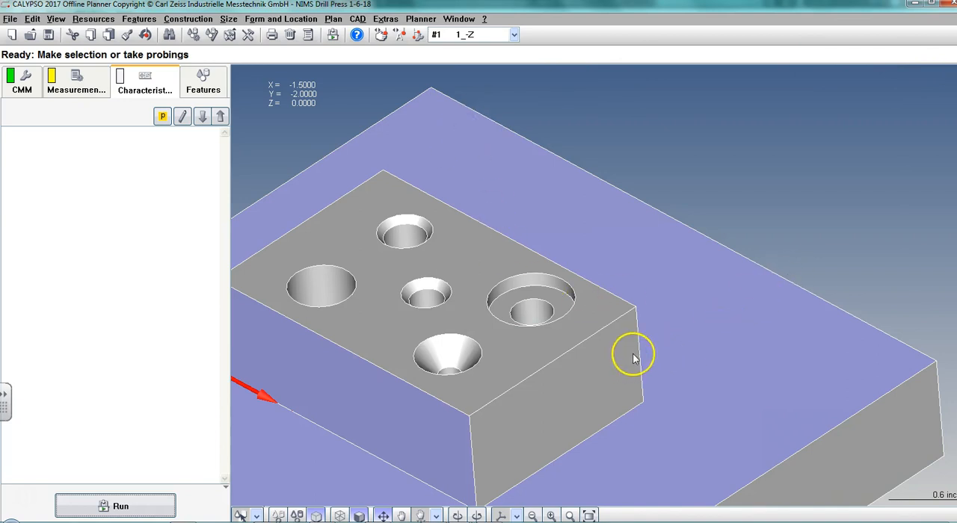
Create a cylinder feature from the inner bore of the counterbored hole on the block's top face.
click(516, 516)
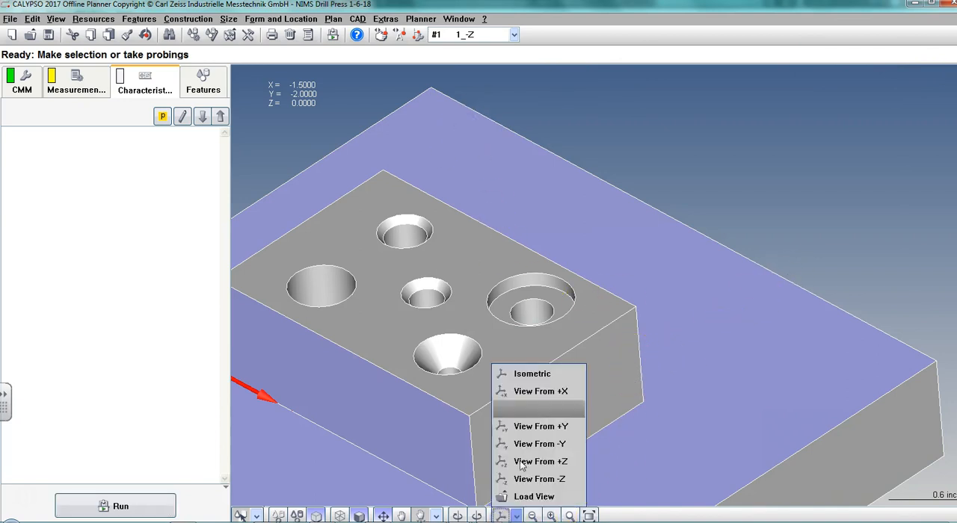
click(524, 365)
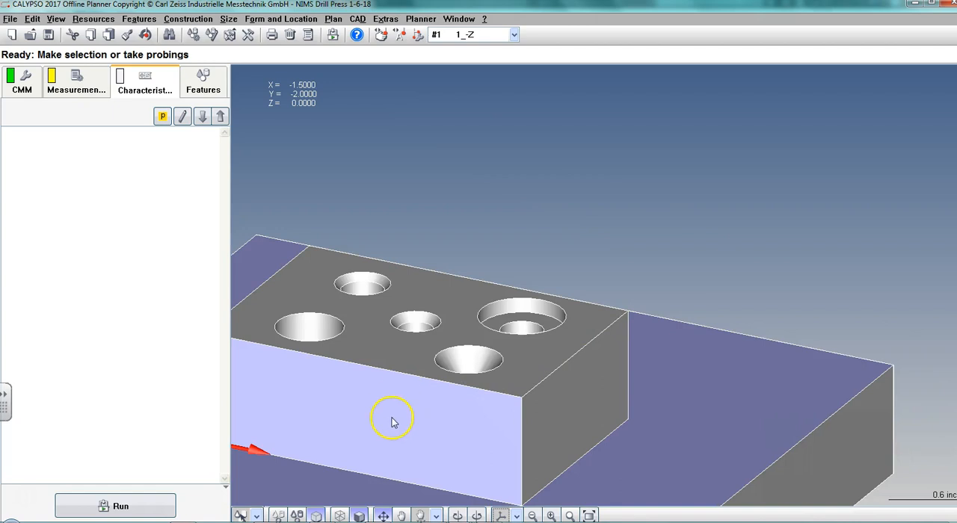
drag(395, 423, 596, 266)
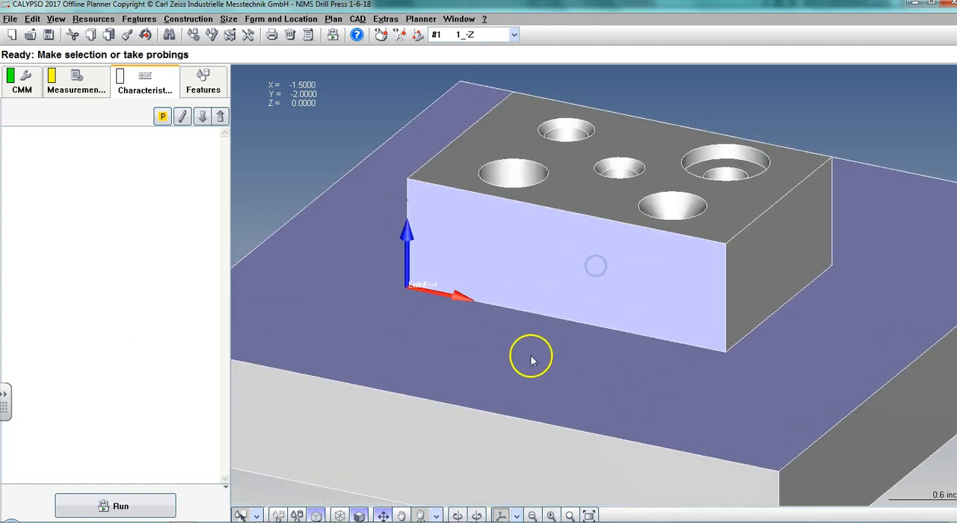
drag(307, 276, 539, 382)
drag(421, 97, 380, 183)
click(207, 75)
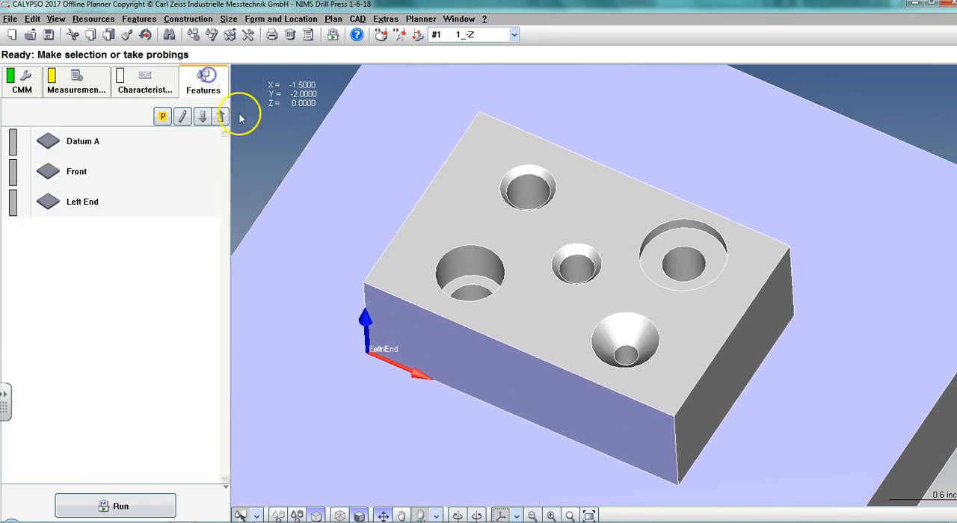
click(679, 258)
click(695, 260)
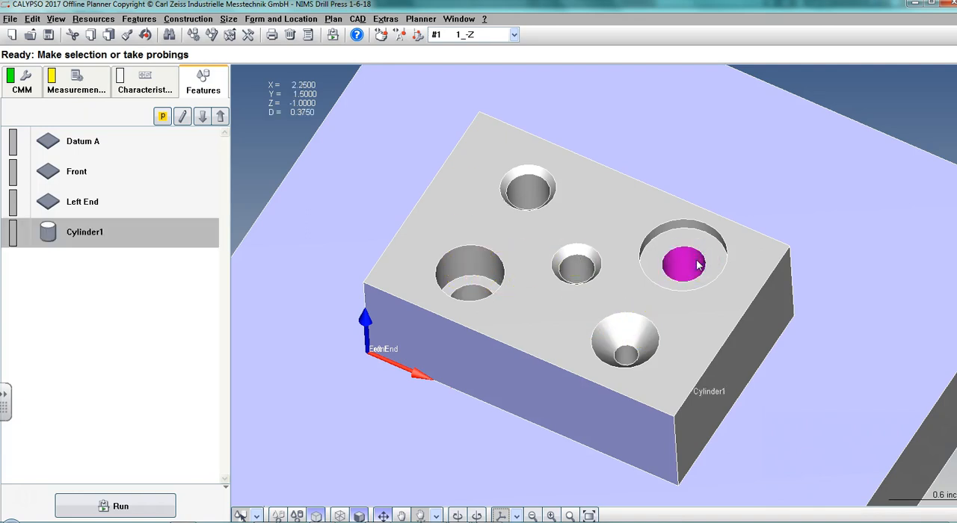
Open the new cylinder feature's definition and check the hole's callout in the NIMS_DrillPress_Print PDF in Adobe Acrobat Reader.
click(107, 235)
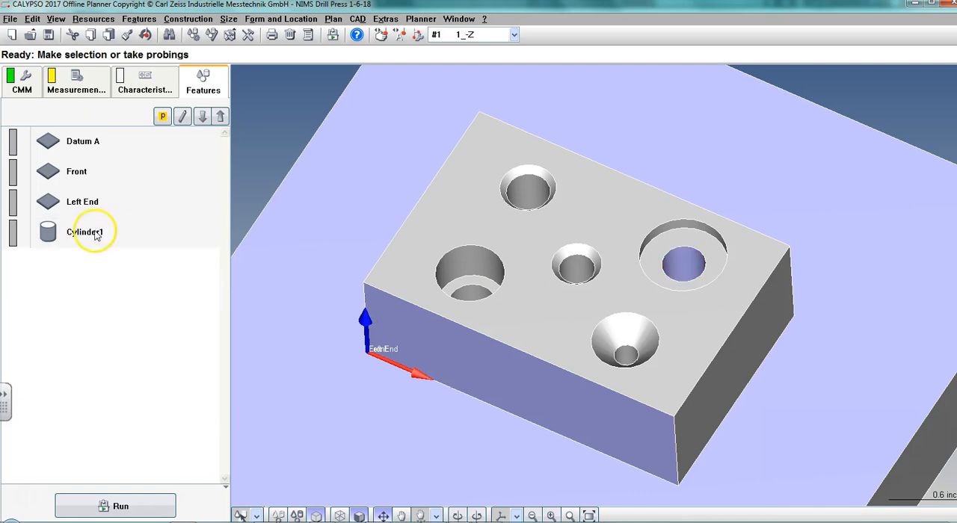
double_click(95, 233)
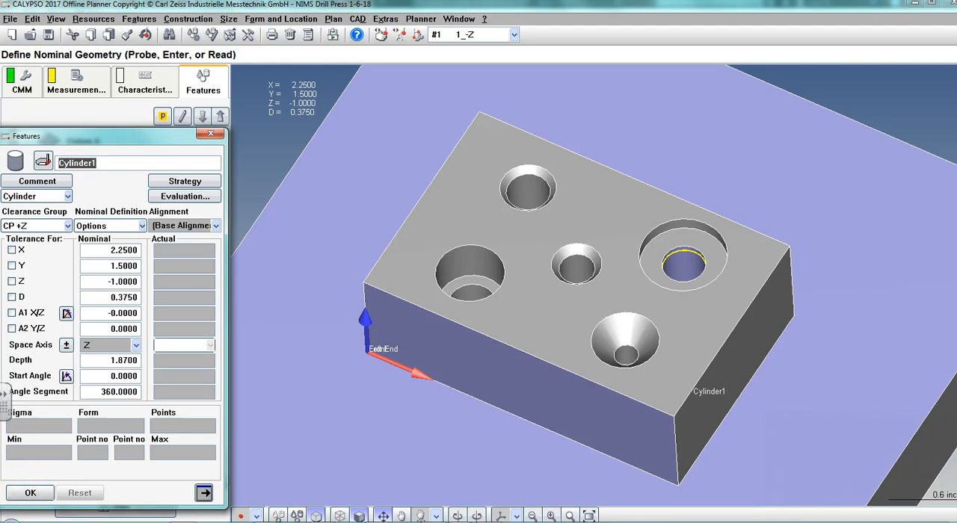
click(479, 522)
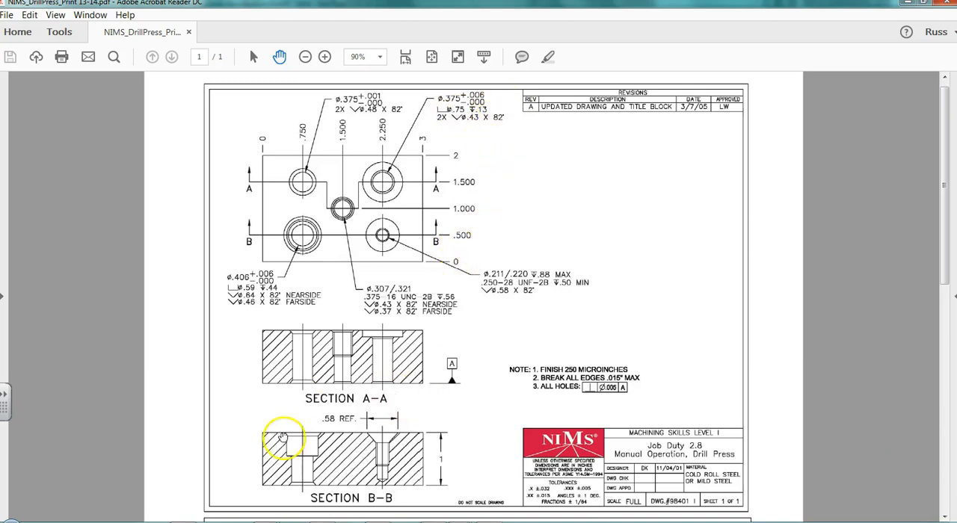
key(alt+Tab)
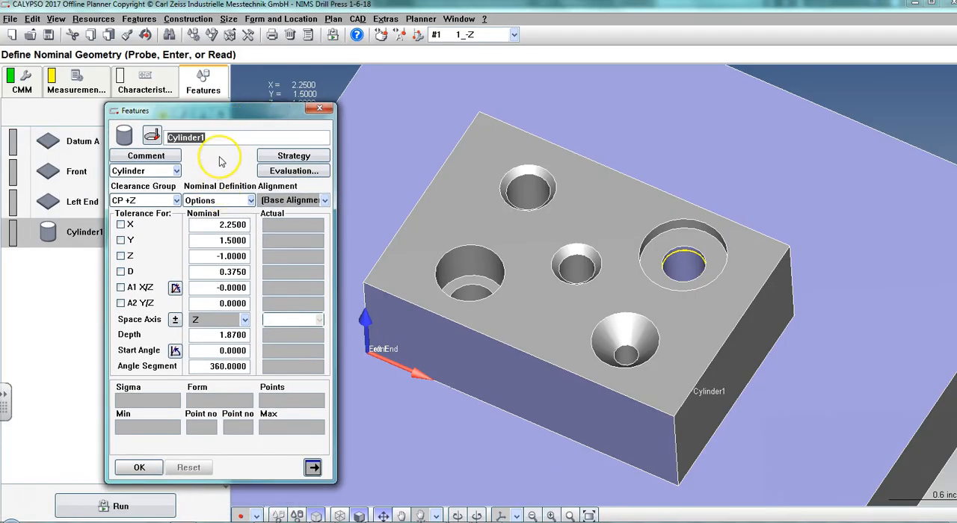
Try to name the cylinder feature ".375 +.006 / -0 Hole".
text(.375 +.006 / -0 Hole)
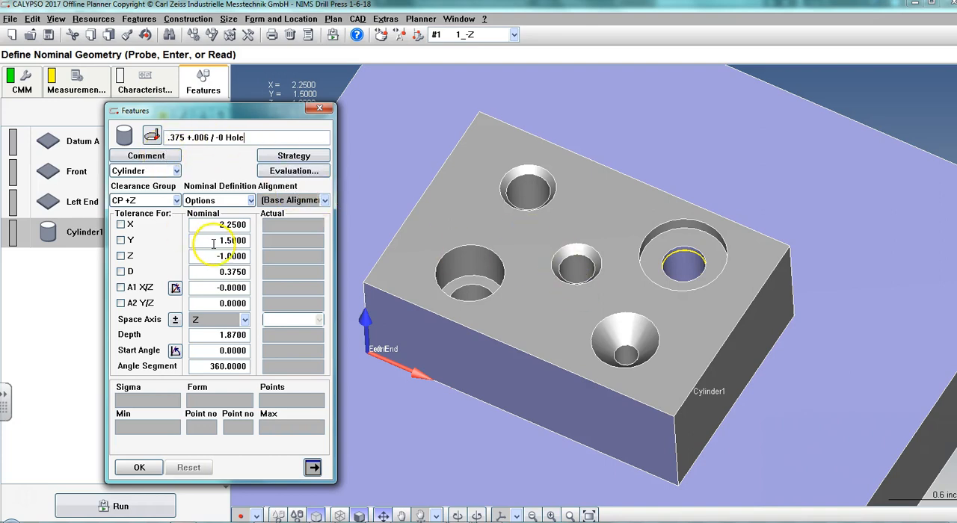
click(122, 273)
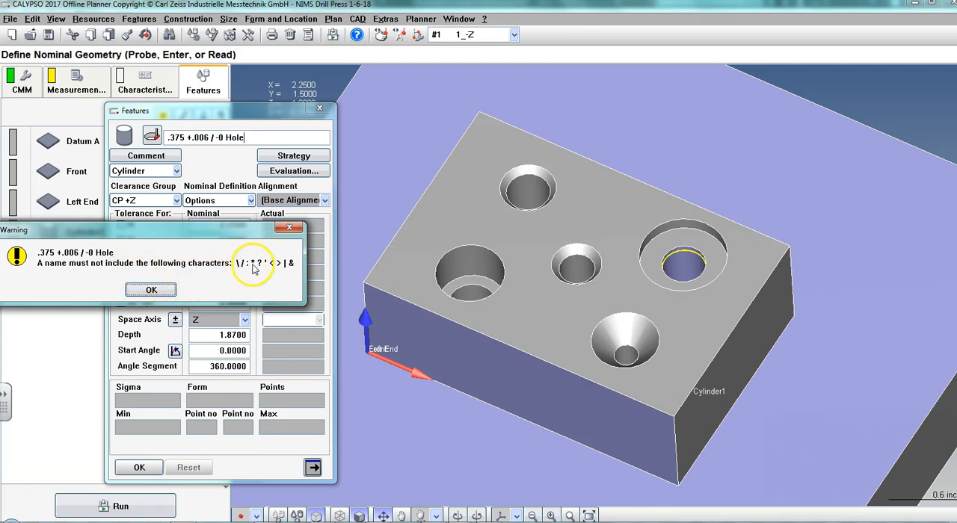
click(149, 291)
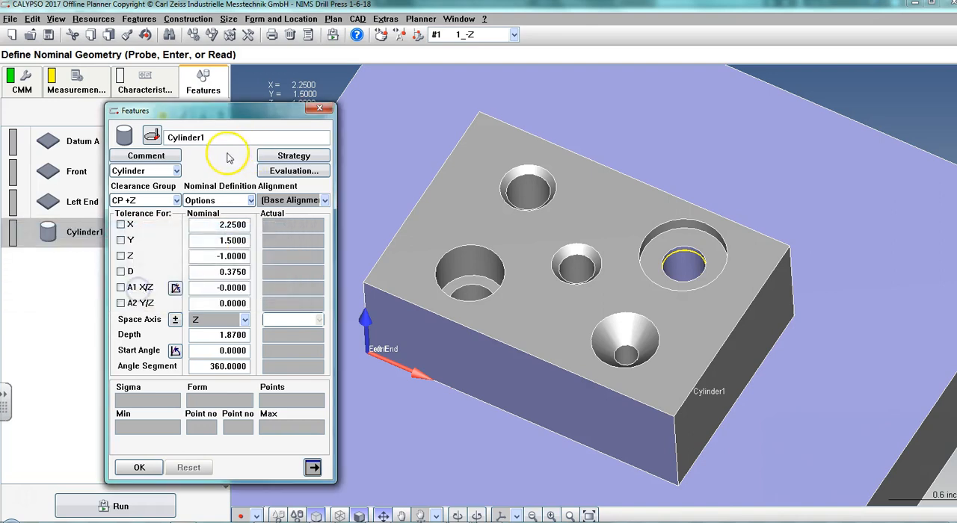
Rename the cylinder feature as "Right .375 Hole".
drag(213, 137, 172, 135)
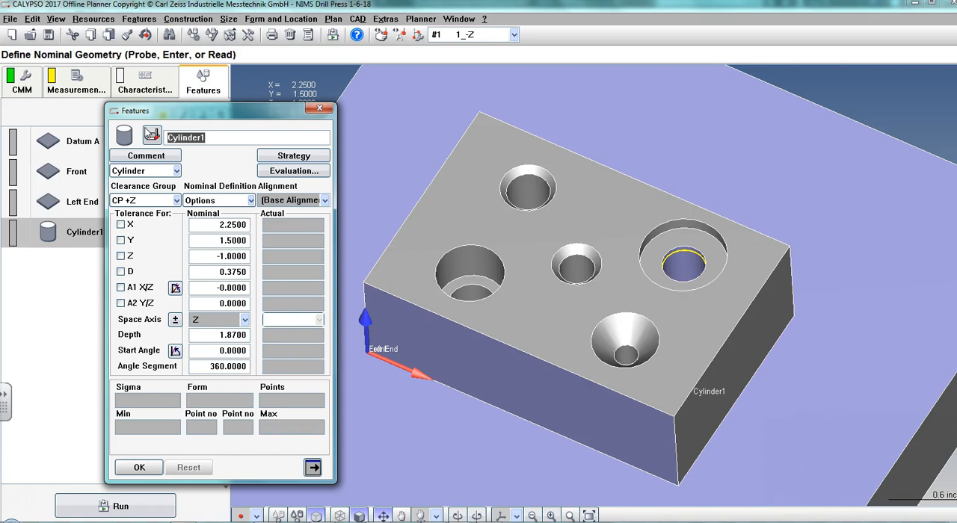
text(Right .375 Hole)
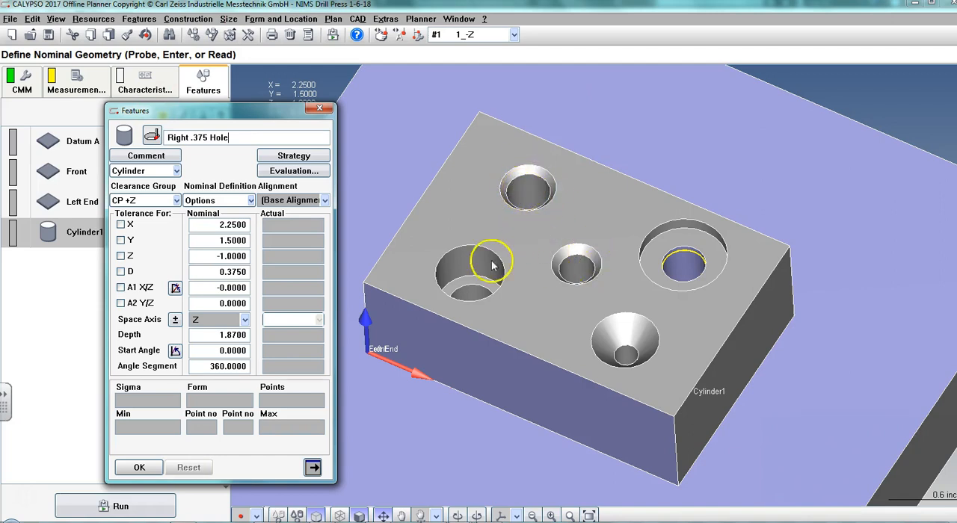
right_click(708, 295)
click(913, 223)
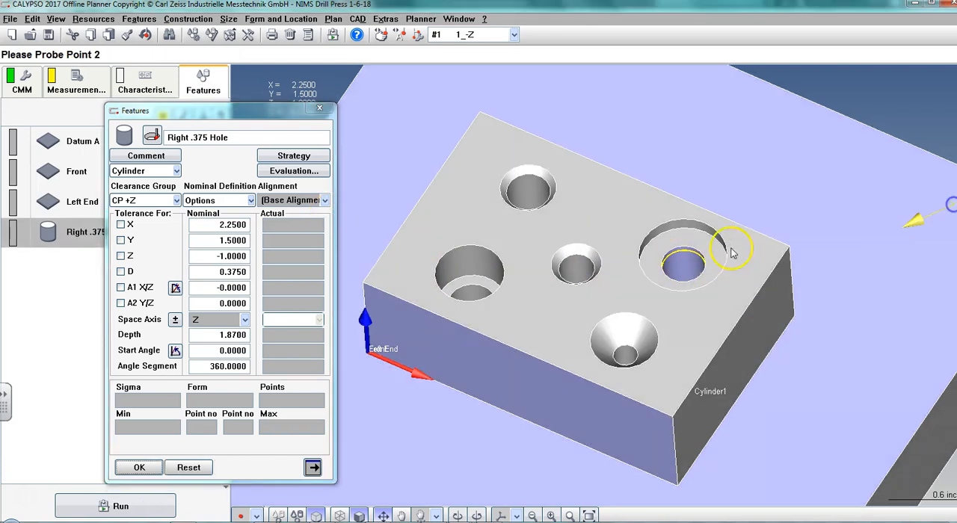
click(692, 263)
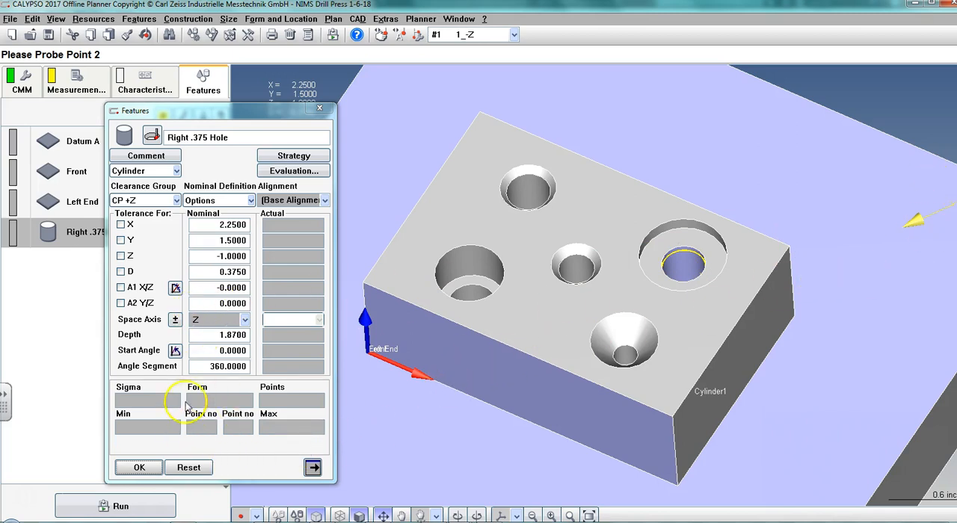
click(166, 128)
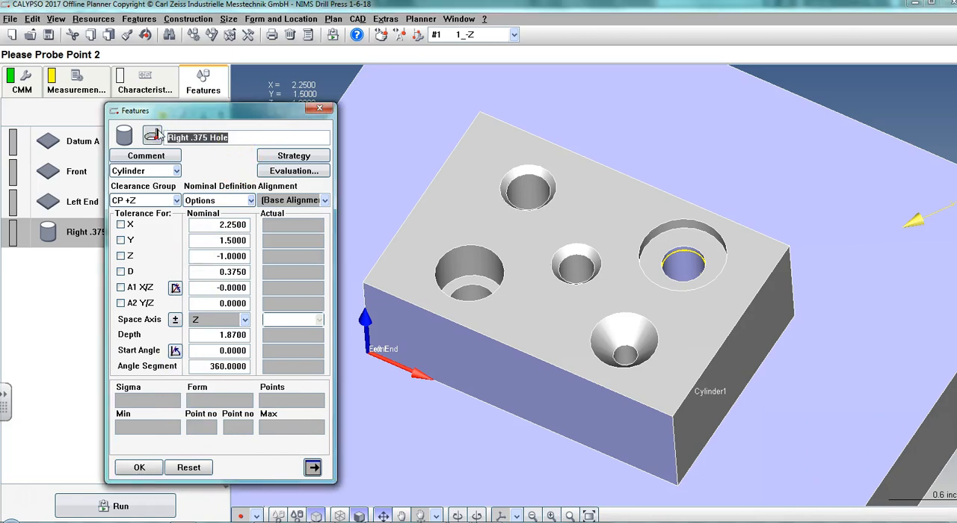
click(188, 468)
click(163, 136)
click(154, 135)
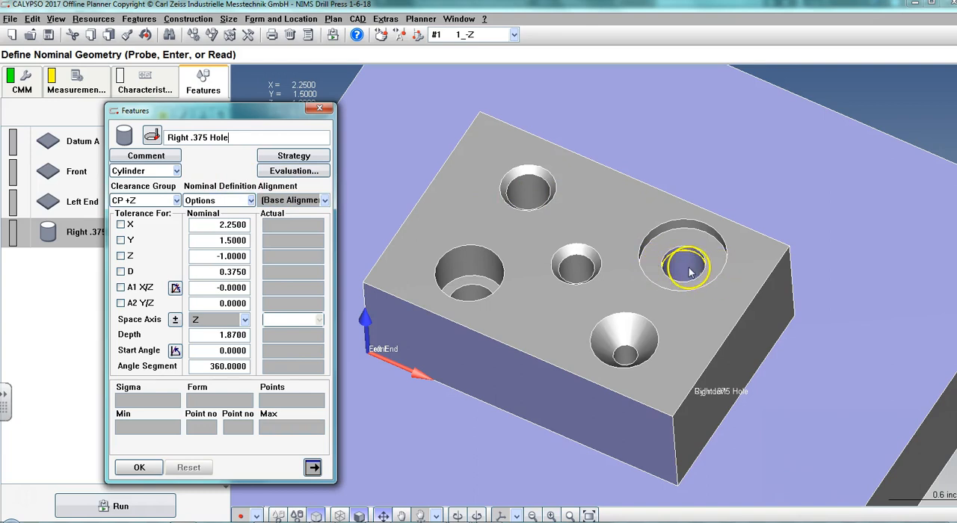
Display the model in wireframe and examine where the two circle paths of the Right .375 Hole strategy lie in the bore.
click(360, 516)
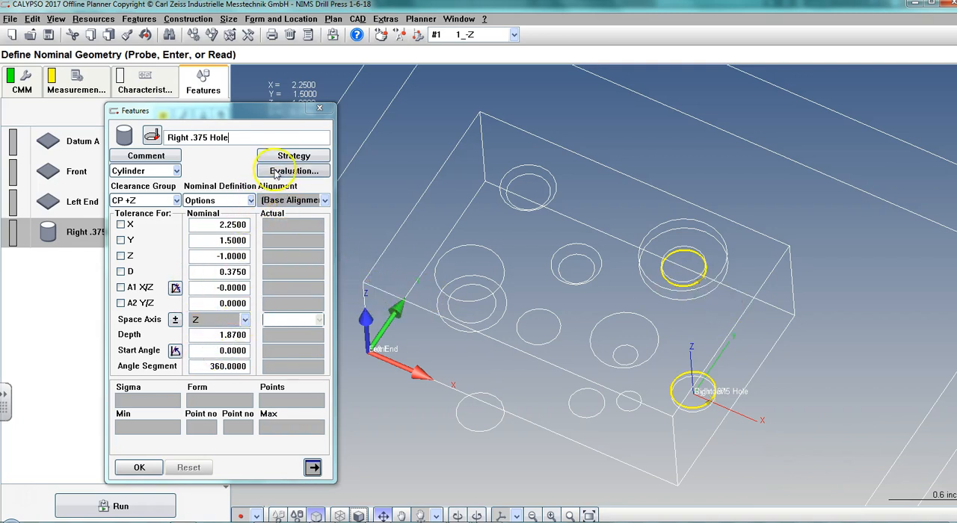
click(275, 156)
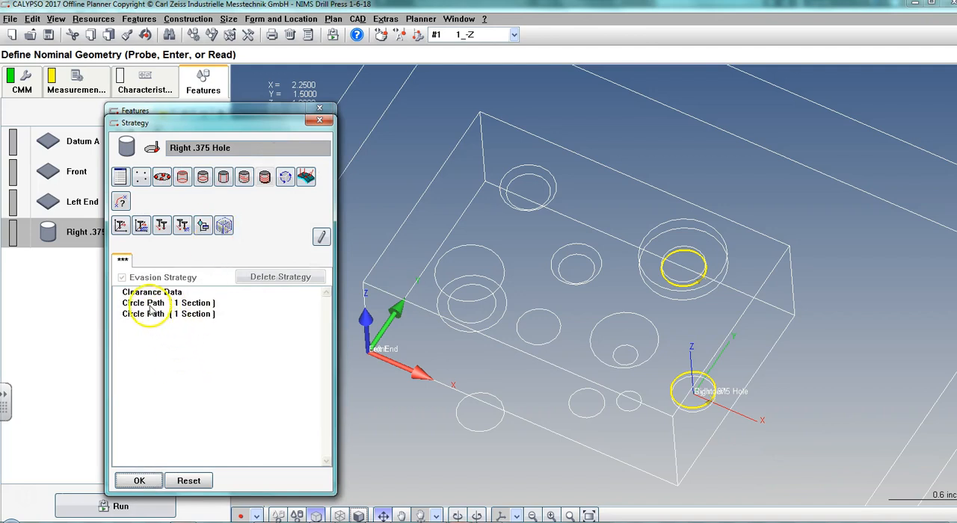
click(148, 304)
click(147, 317)
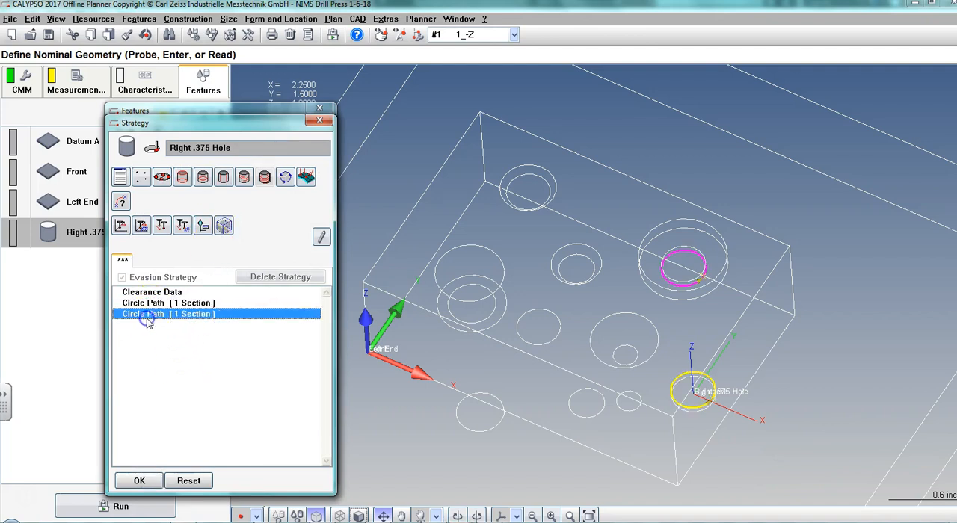
click(149, 303)
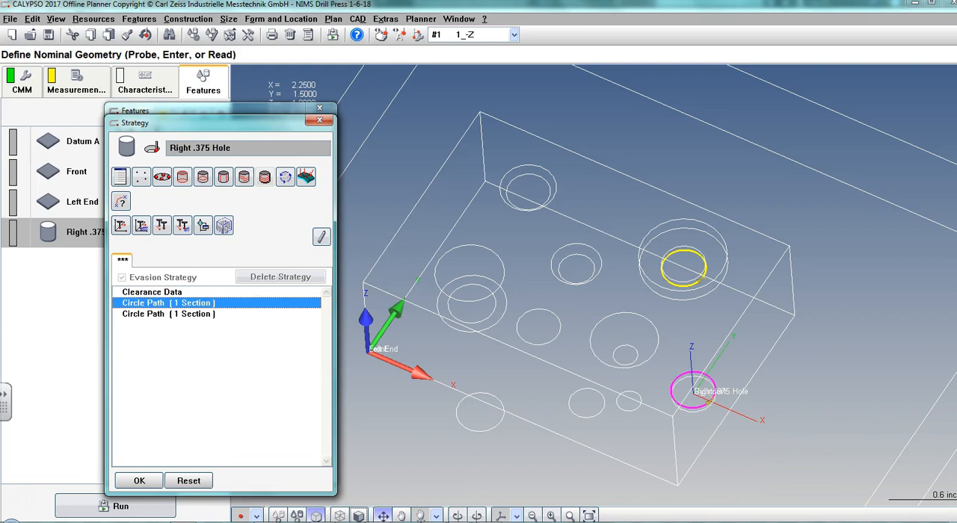
mouse_move(679, 452)
middle_down()
mouse_move(675, 380)
mouse_move(693, 418)
middle_up()
drag(697, 456, 697, 285)
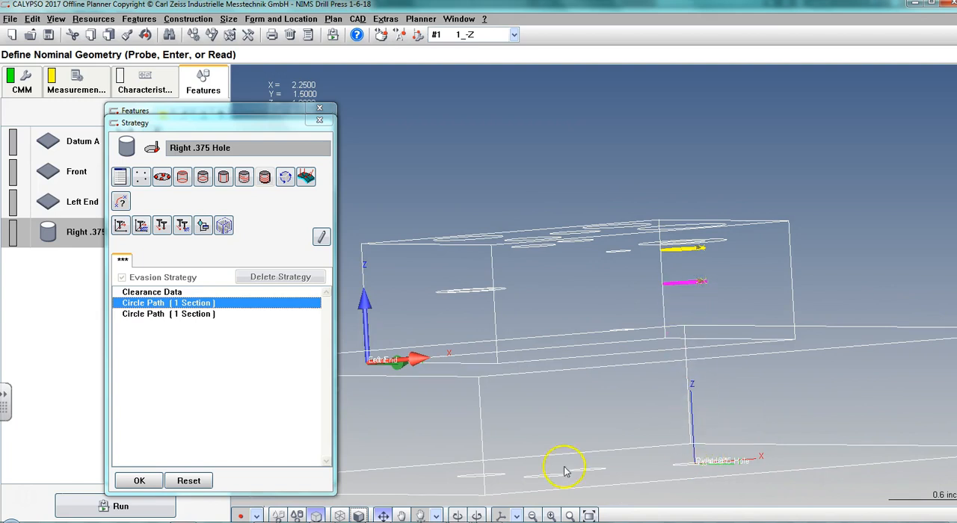
Compare the two circle paths' positions in a side view of the bore with the hole sections in the NIMS_DrillPress_Print PDF.
middle_drag(585, 431, 630, 435)
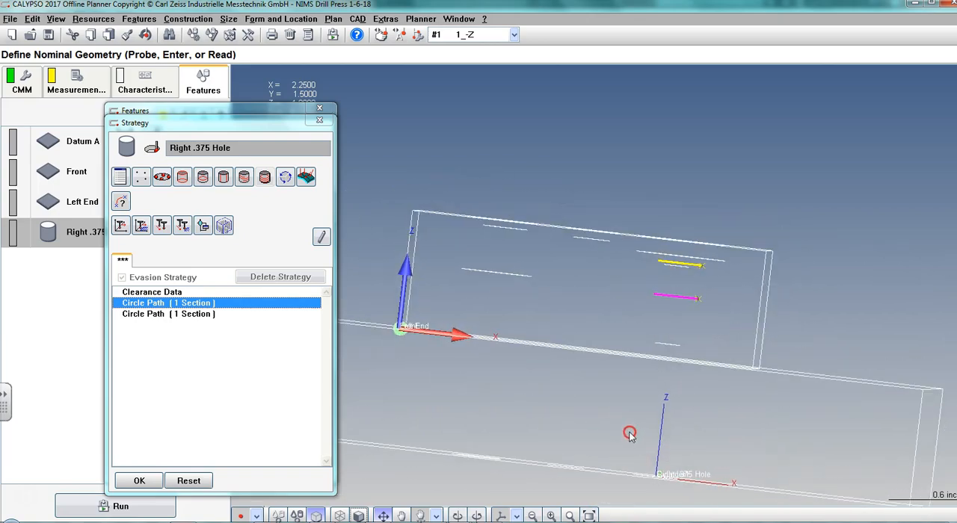
key(alt+Tab)
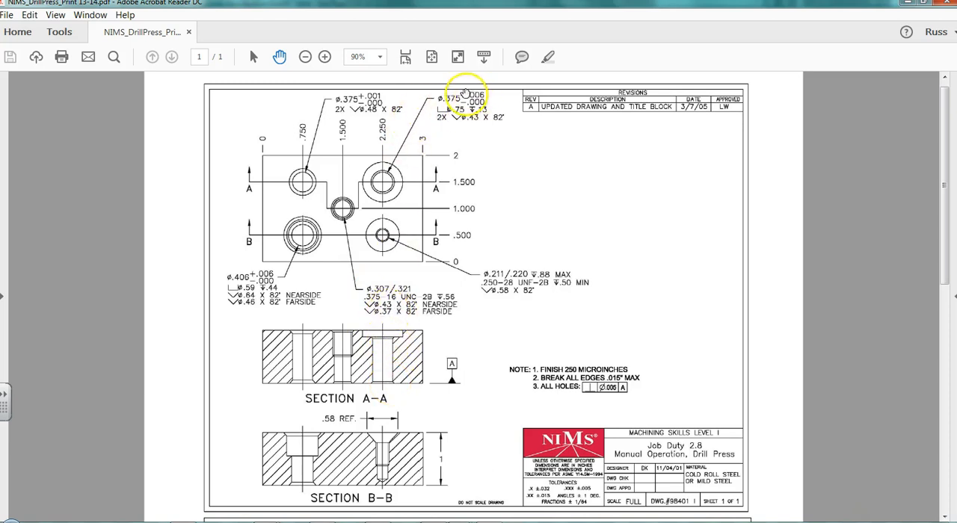
mouse_move(452, 516)
click(471, 490)
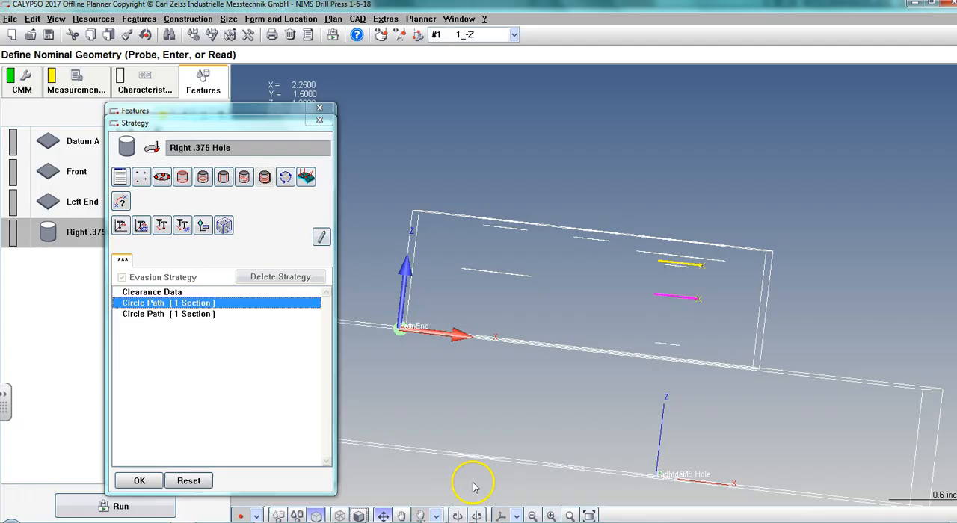
click(676, 267)
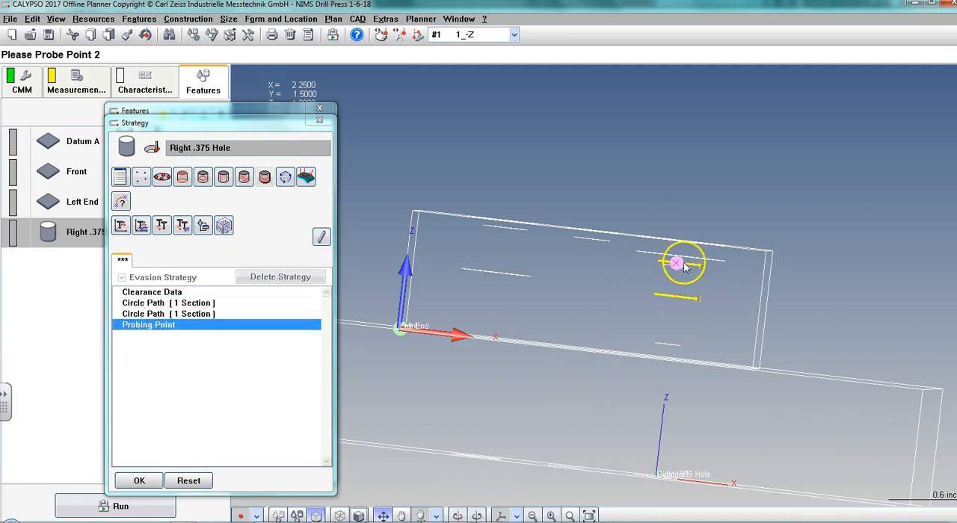
right_drag(636, 327, 628, 362)
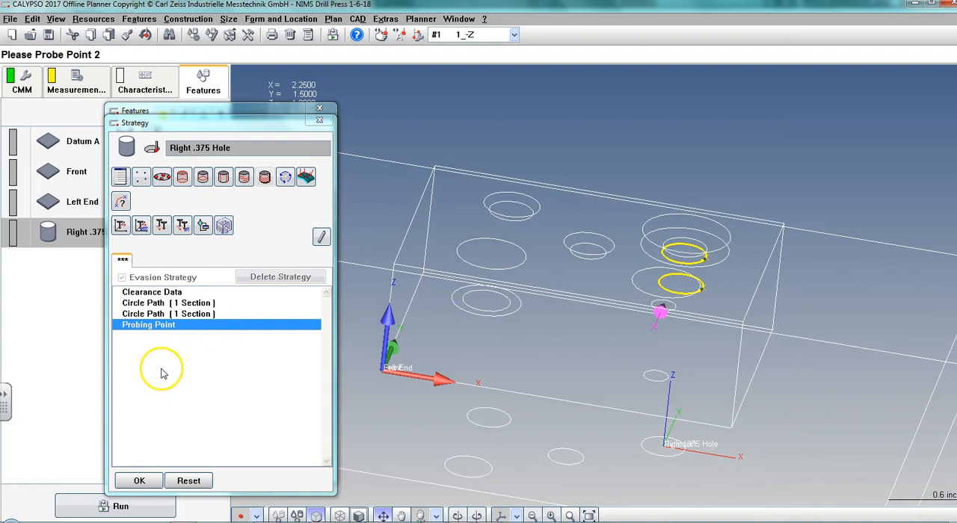
right_click(157, 337)
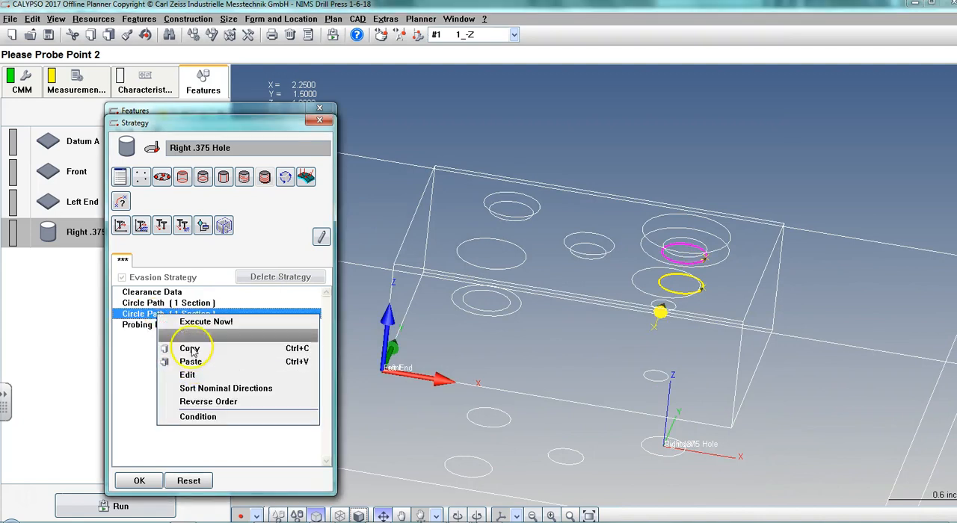
click(187, 335)
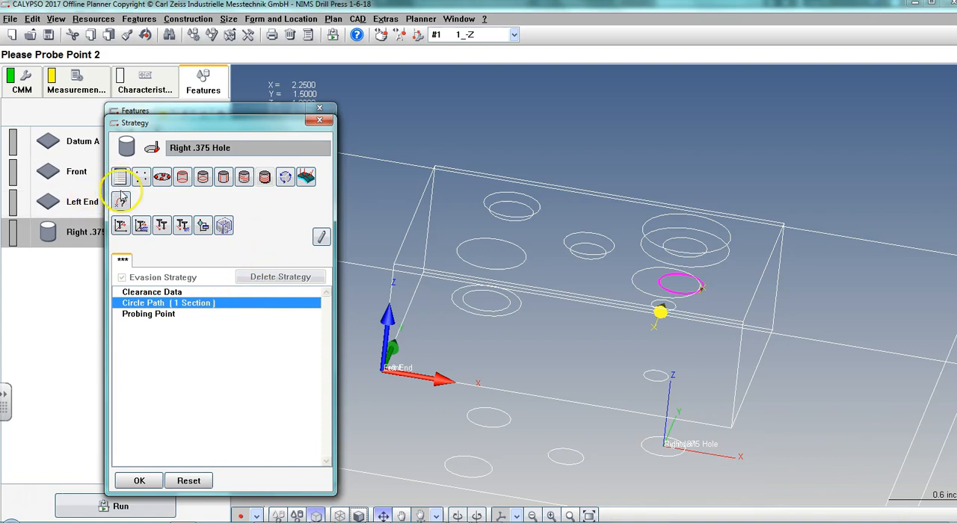
click(187, 482)
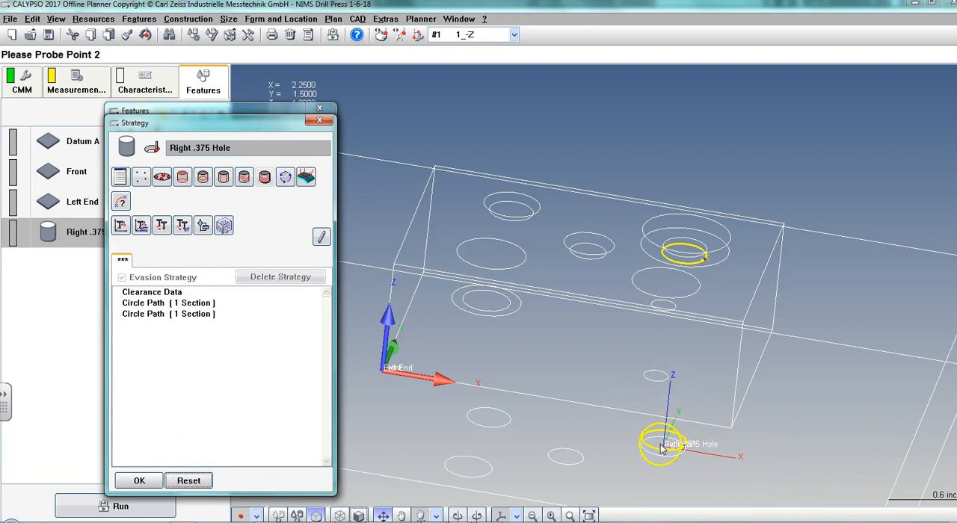
Reposition the Right .375 Hole's two circle paths inside the bore, one just below the counterbore and the other just above the bore's lower end.
drag(662, 447, 668, 359)
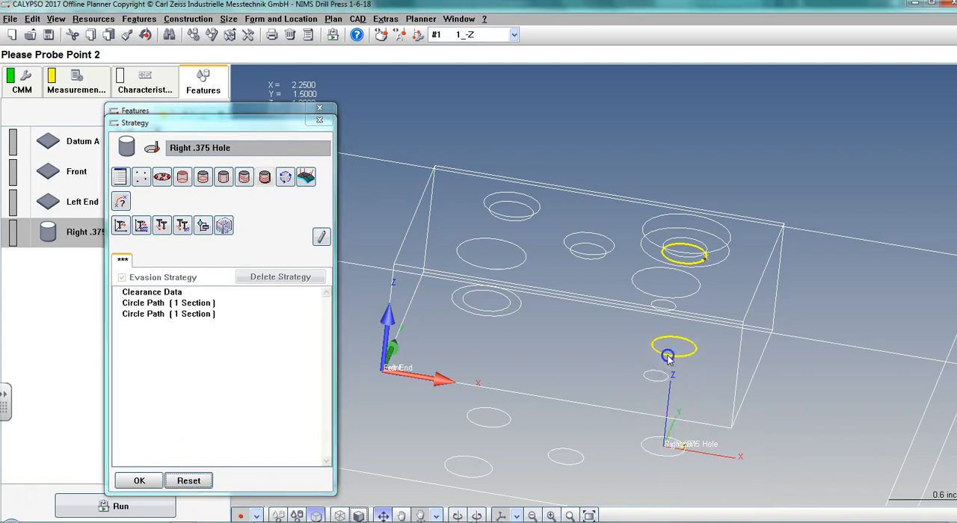
drag(706, 405, 736, 371)
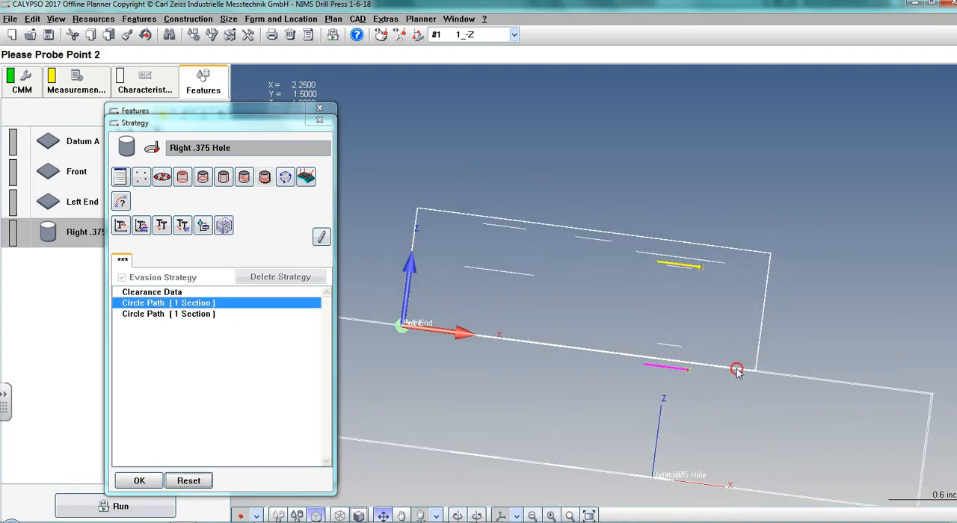
click(676, 266)
drag(679, 269, 730, 296)
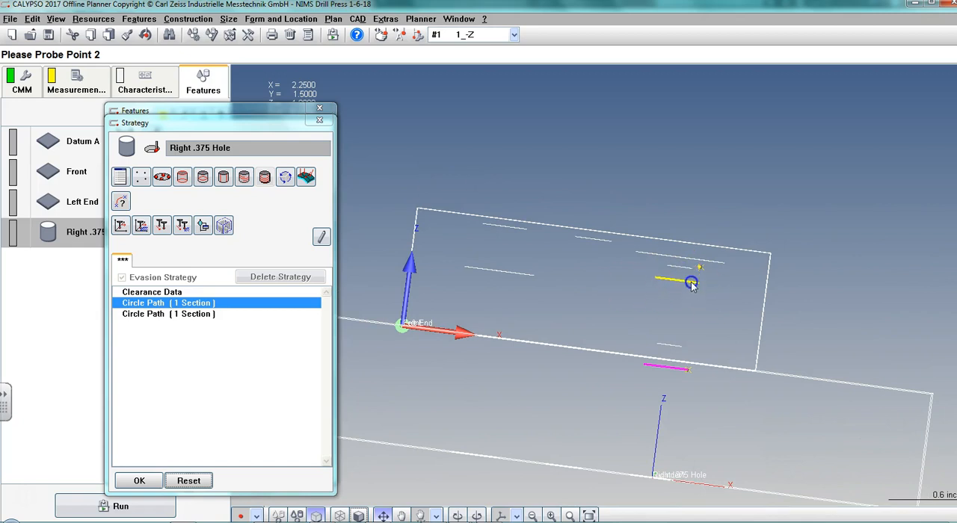
click(667, 371)
drag(667, 334, 668, 332)
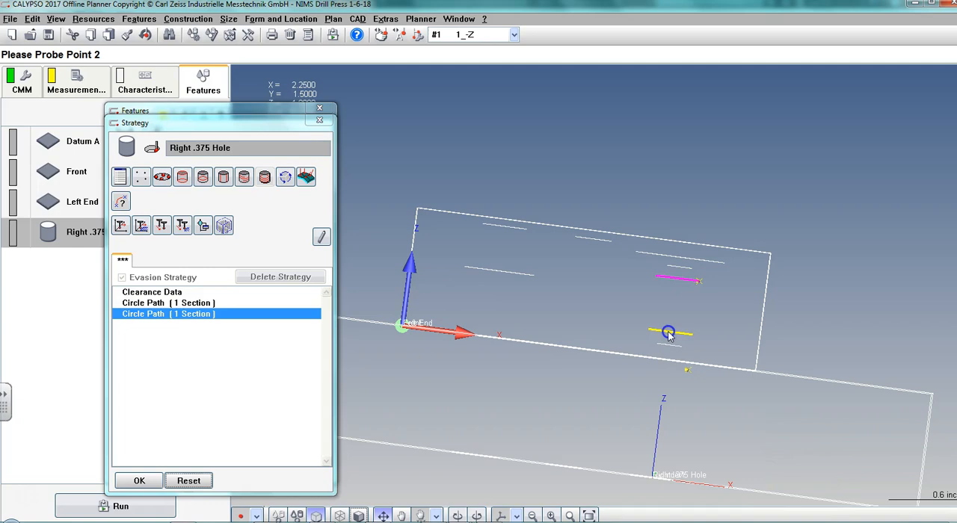
click(667, 333)
right_drag(710, 319, 595, 336)
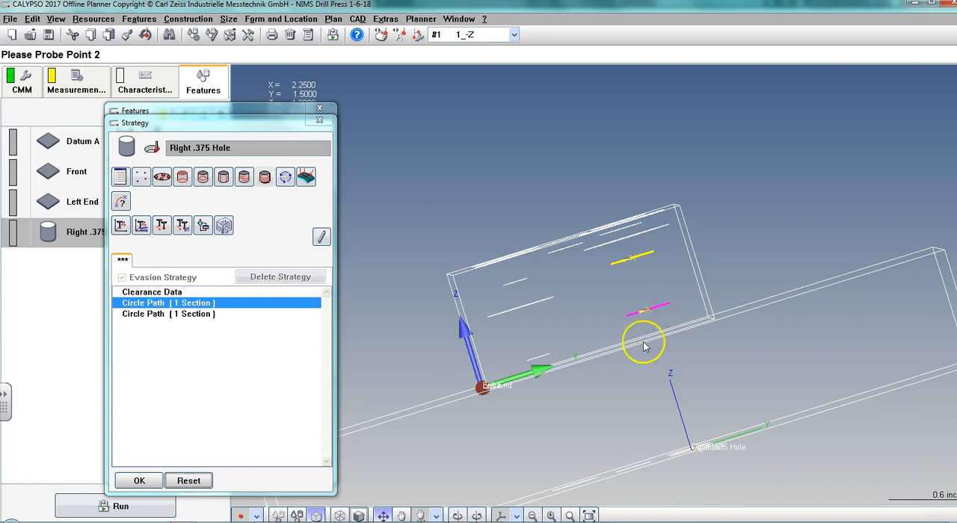
middle_drag(571, 357, 708, 337)
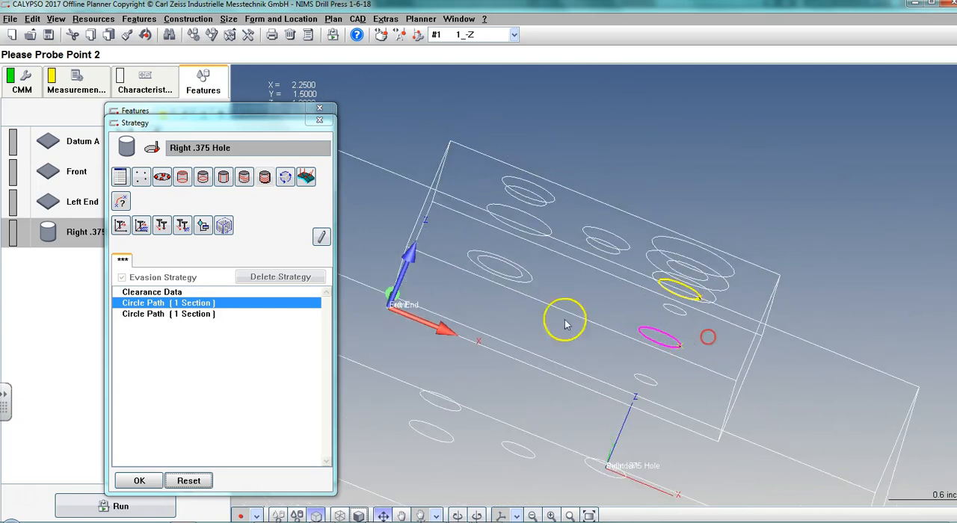
middle_drag(462, 262, 442, 238)
middle_drag(529, 277, 511, 287)
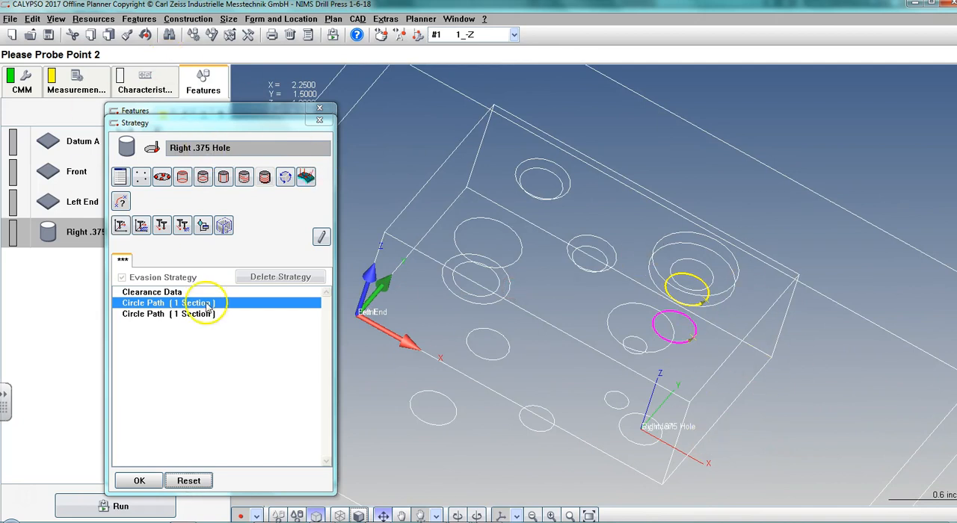
Set the lower circle path's step width to 0.0050 and its angle range to 380.
double_click(153, 304)
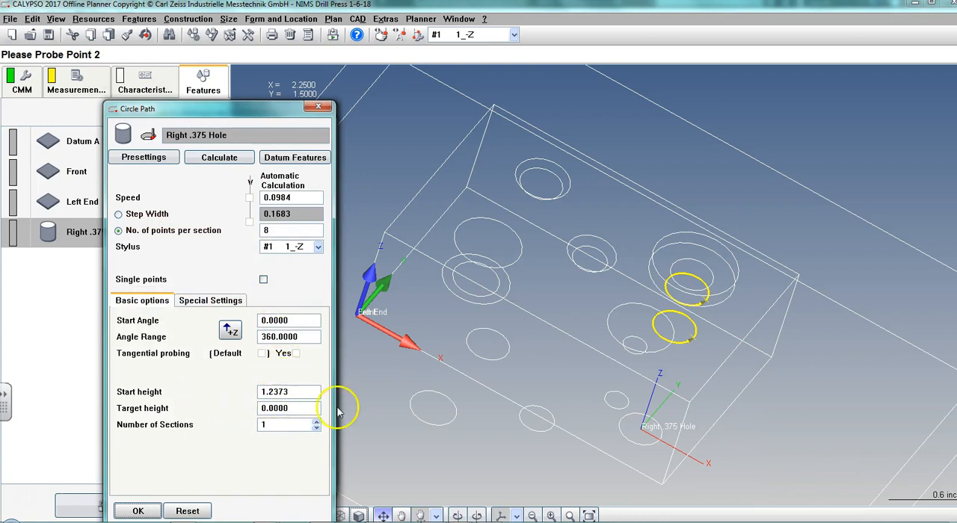
click(294, 393)
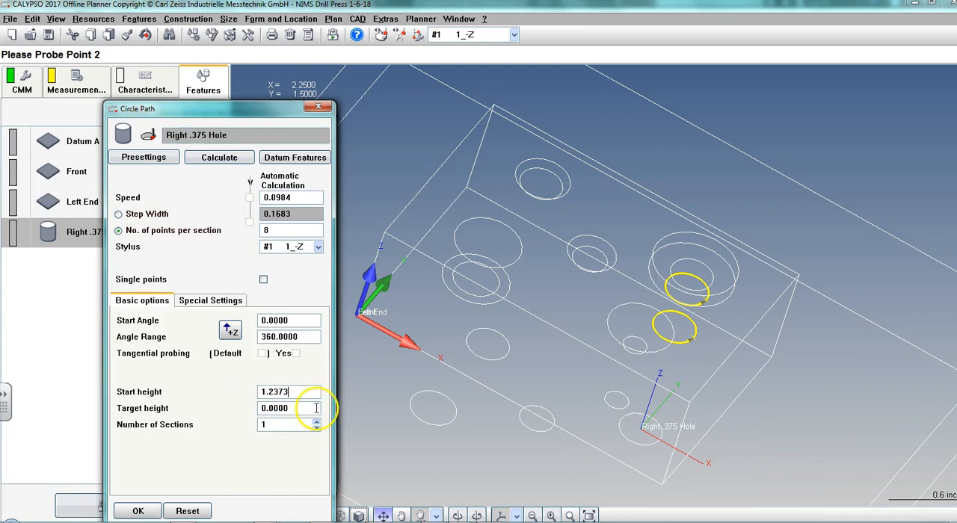
click(118, 214)
drag(307, 215, 239, 215)
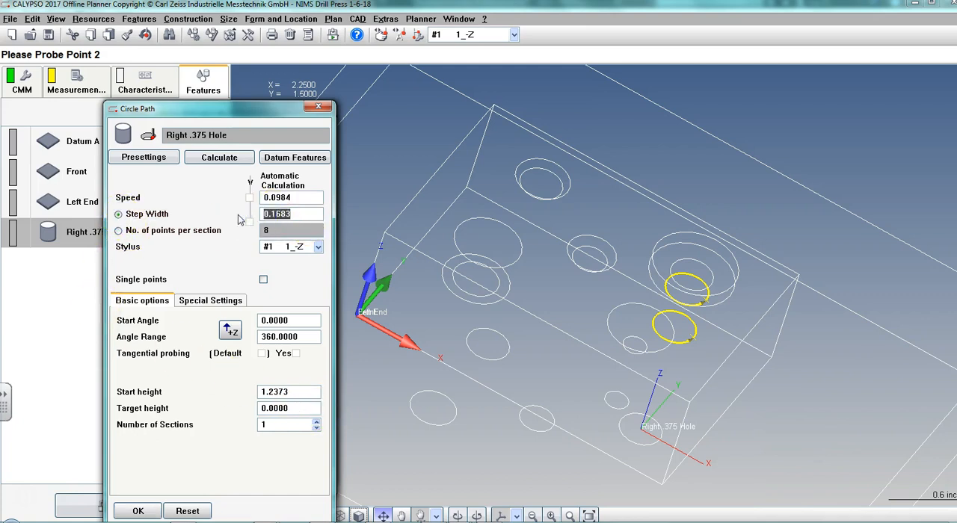
text(.005)
drag(299, 215, 223, 215)
click(272, 337)
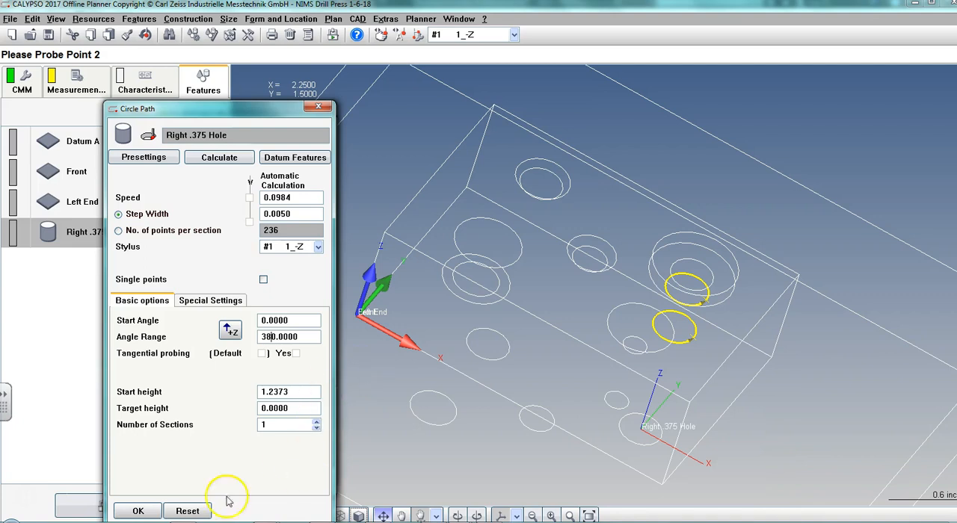
click(137, 512)
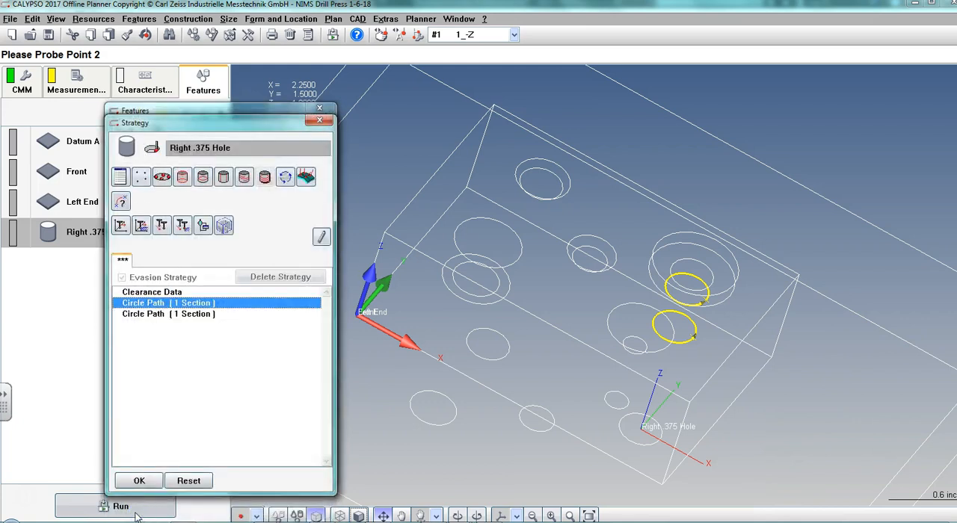
Set the upper circle path's step width to .005, adjust its angle range, and accept the Right .375 Hole's strategy and definition.
double_click(149, 314)
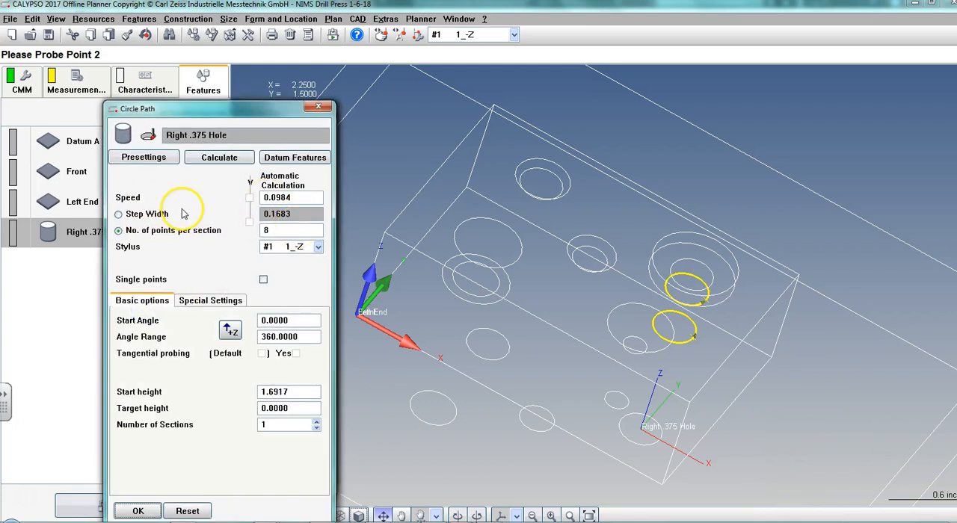
click(118, 214)
double_click(299, 214)
text(.005)
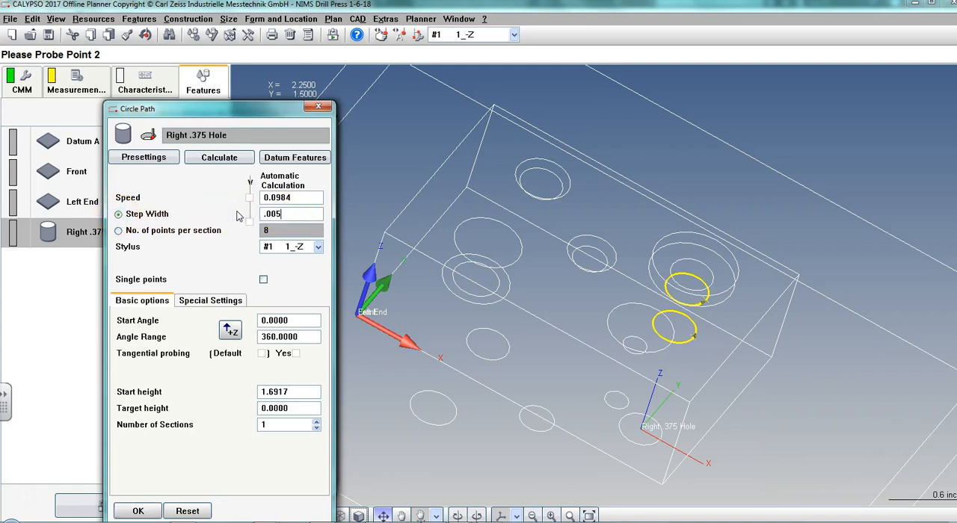
click(266, 337)
click(146, 512)
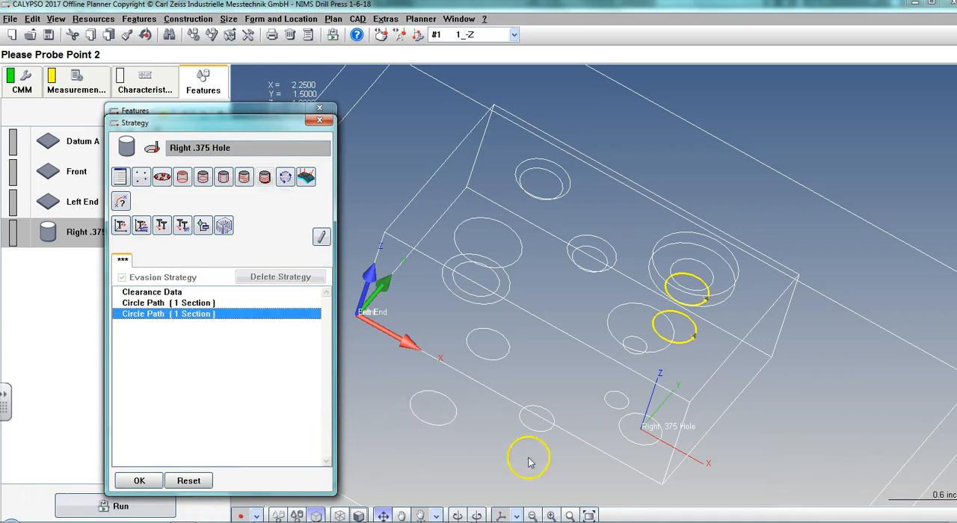
click(141, 480)
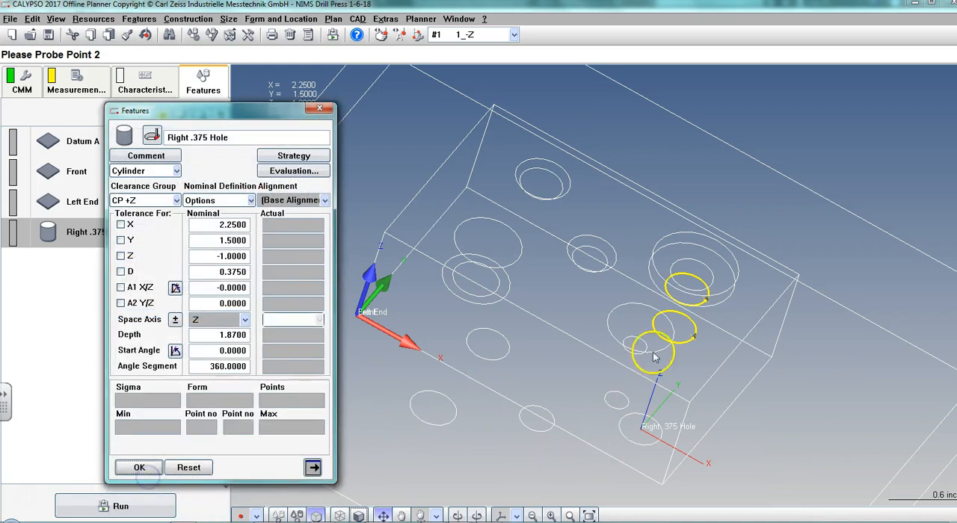
click(140, 468)
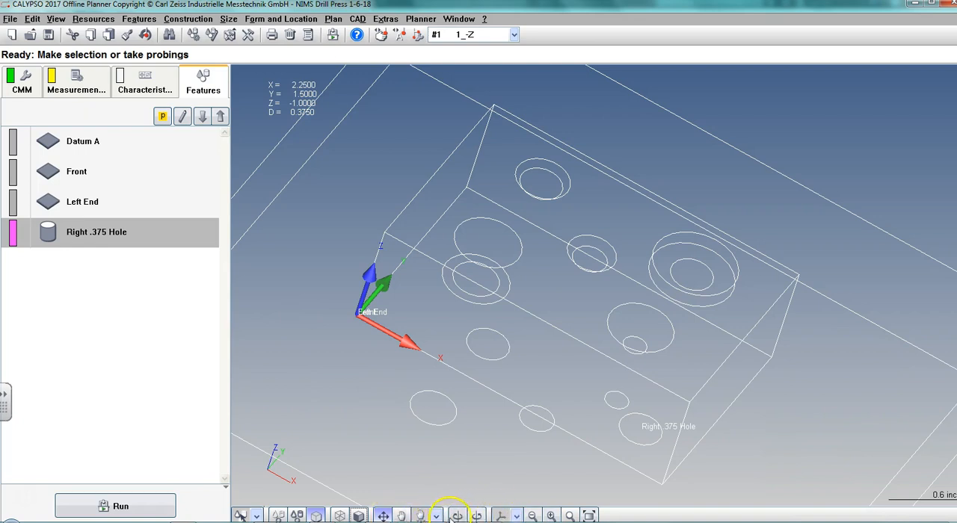
Shade the model, create a cylinder feature from the right hole's counterbore wall, and check its callout in the NIMS_DrillPress_Print PDF.
click(359, 515)
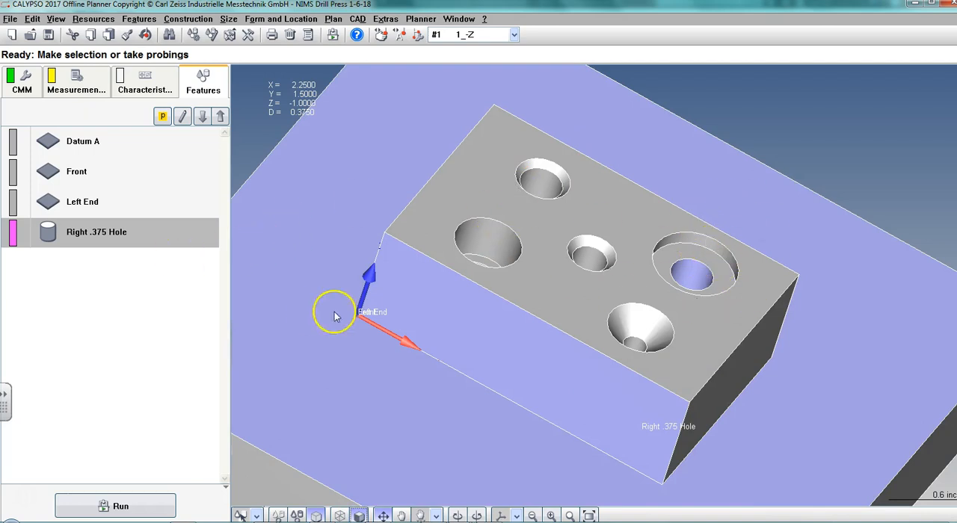
click(672, 238)
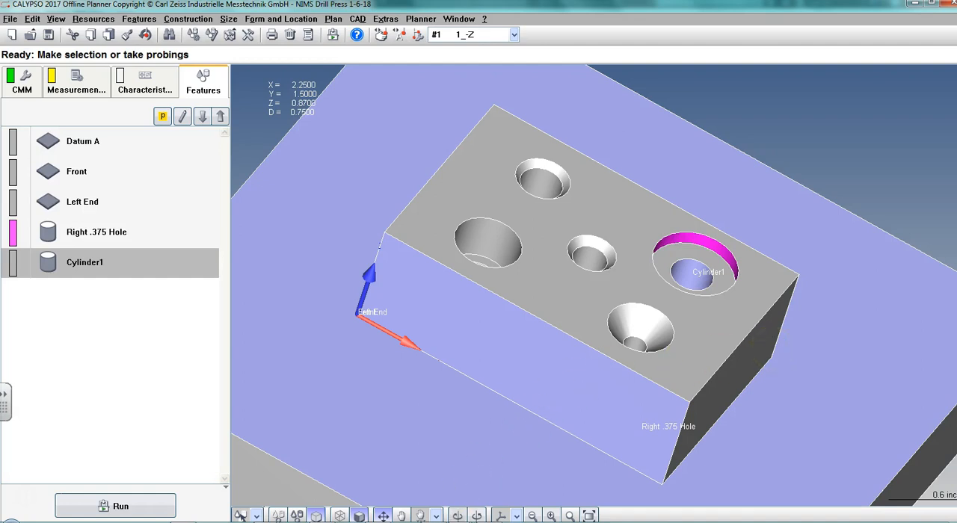
mouse_move(461, 522)
click(568, 522)
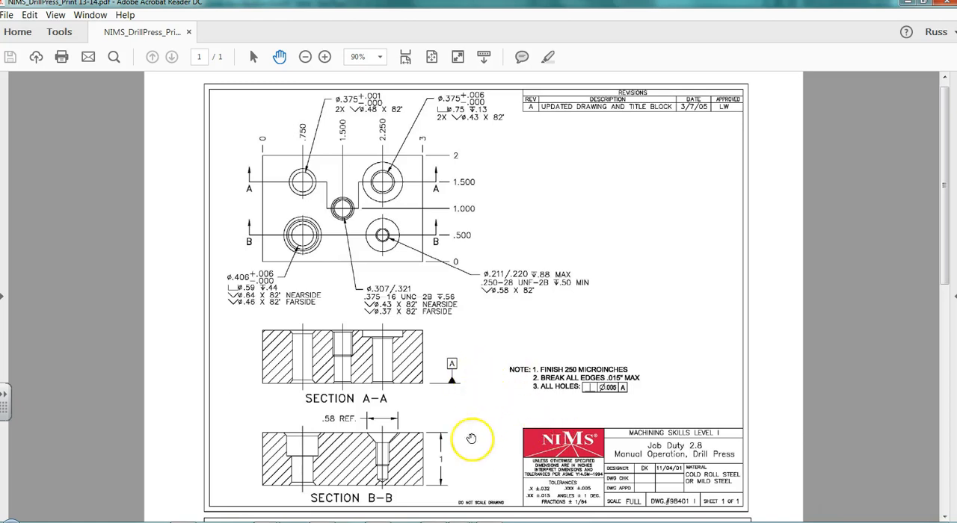
click(419, 521)
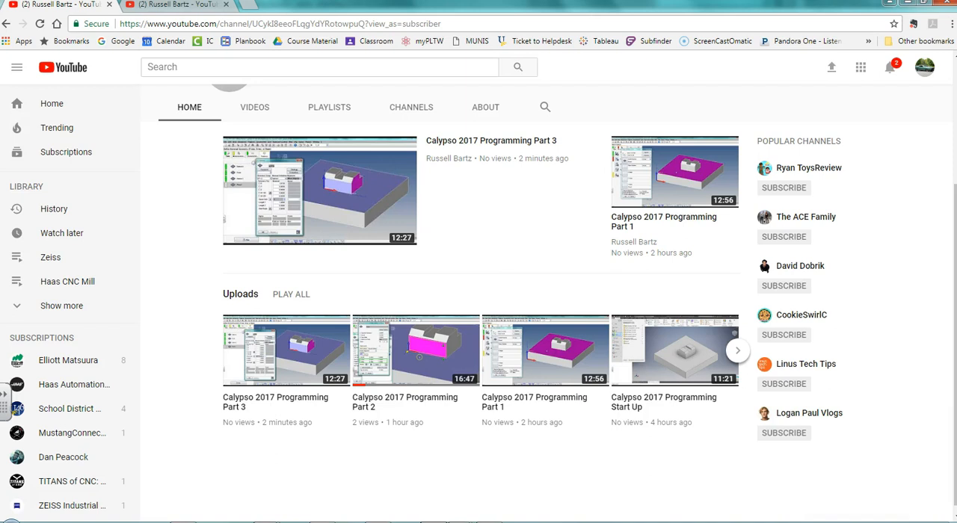
mouse_move(460, 522)
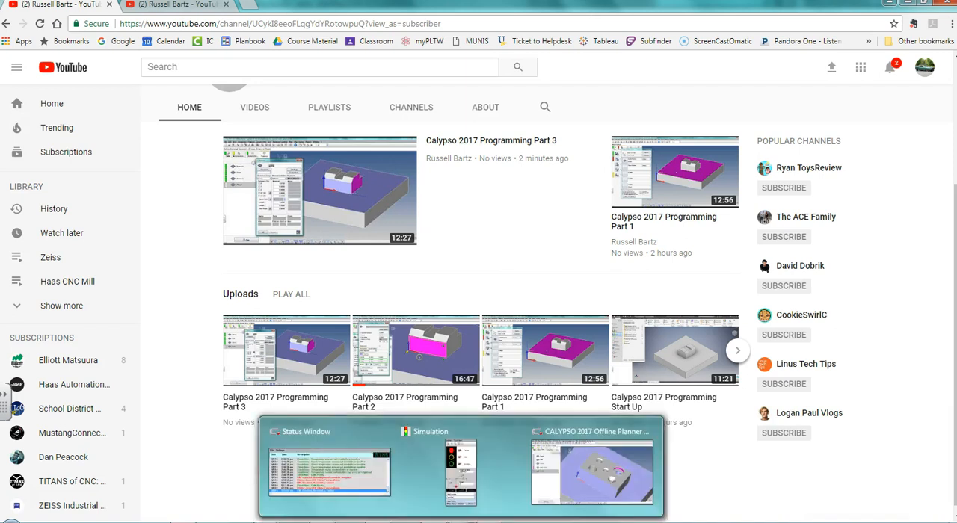
click(557, 464)
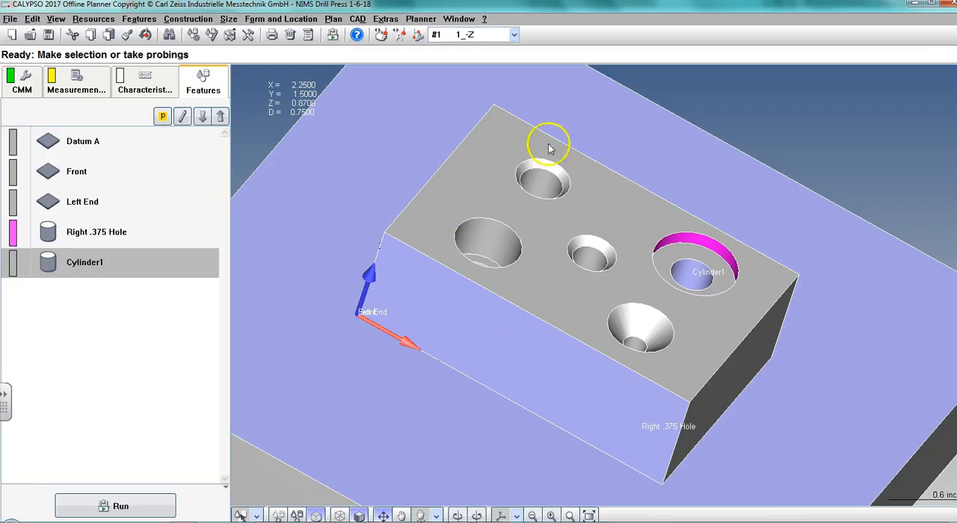
Rename the counterbore's cylinder feature as ".750 CBore", checking the print for the callout.
double_click(70, 262)
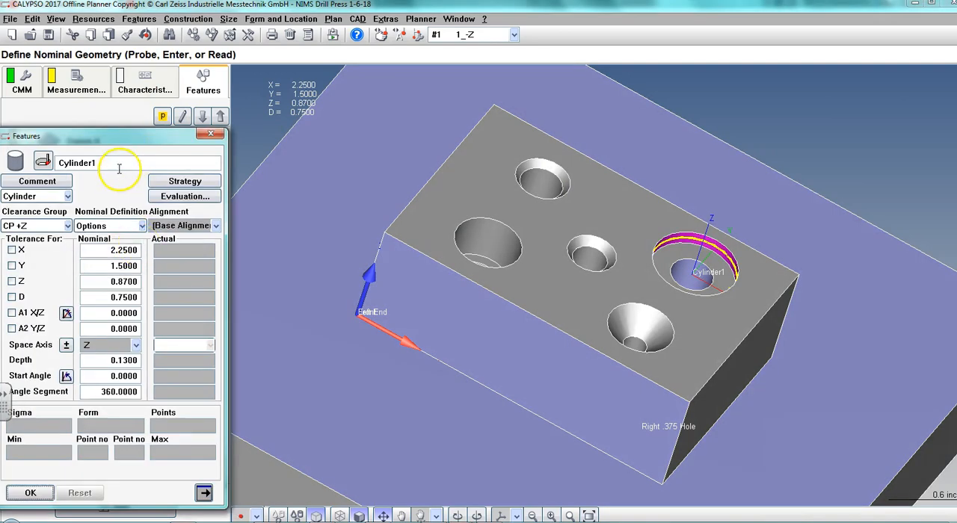
double_click(120, 162)
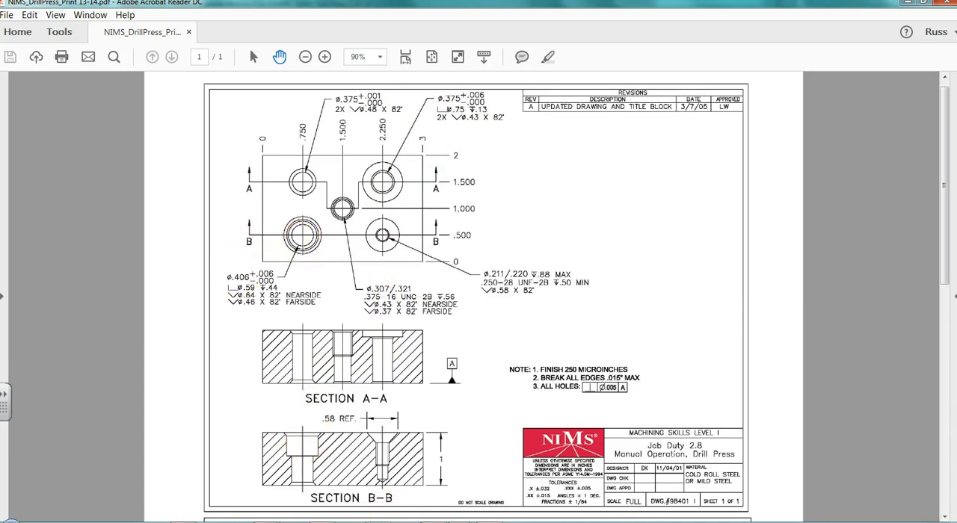
mouse_move(479, 506)
click(515, 481)
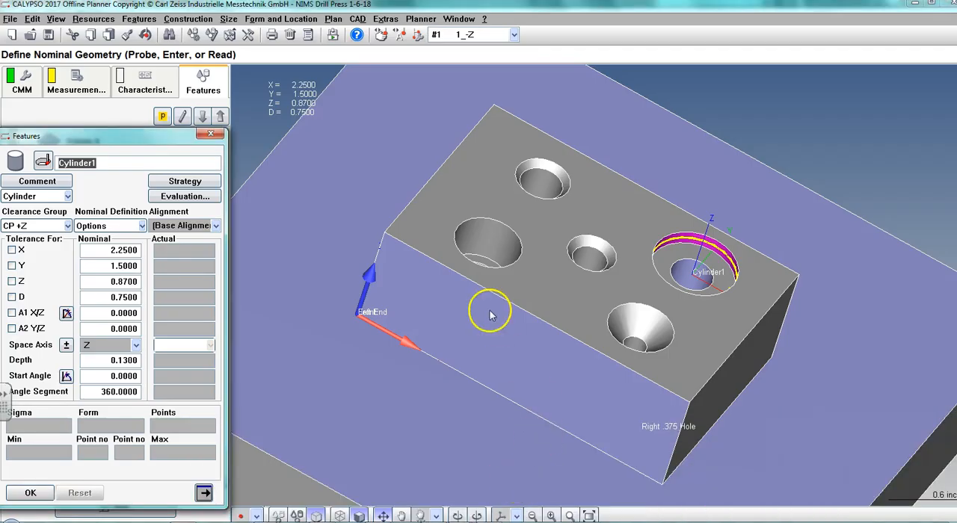
text(.750 CBore)
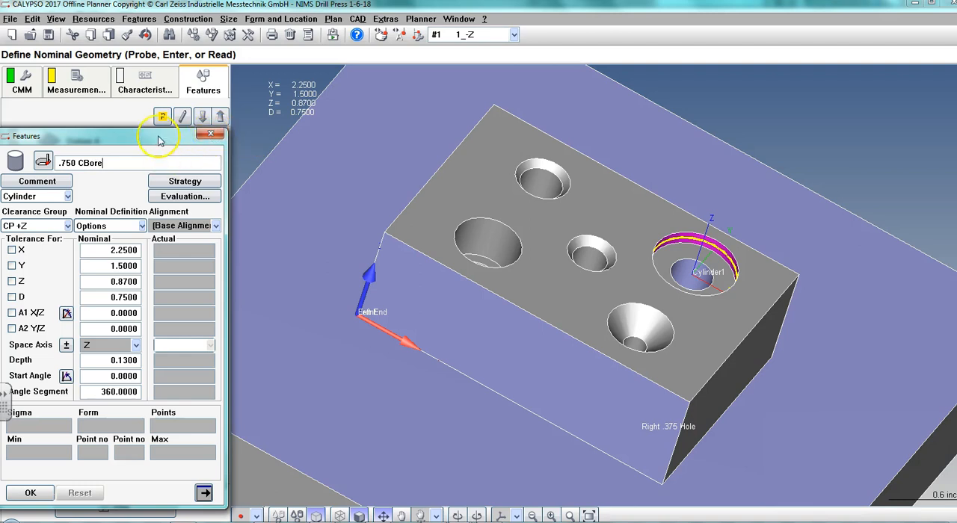
Enable the diameter tolerance for the .750 CBore feature with an upper limit of 0.015 and a lower limit of -0.015.
drag(156, 134, 250, 92)
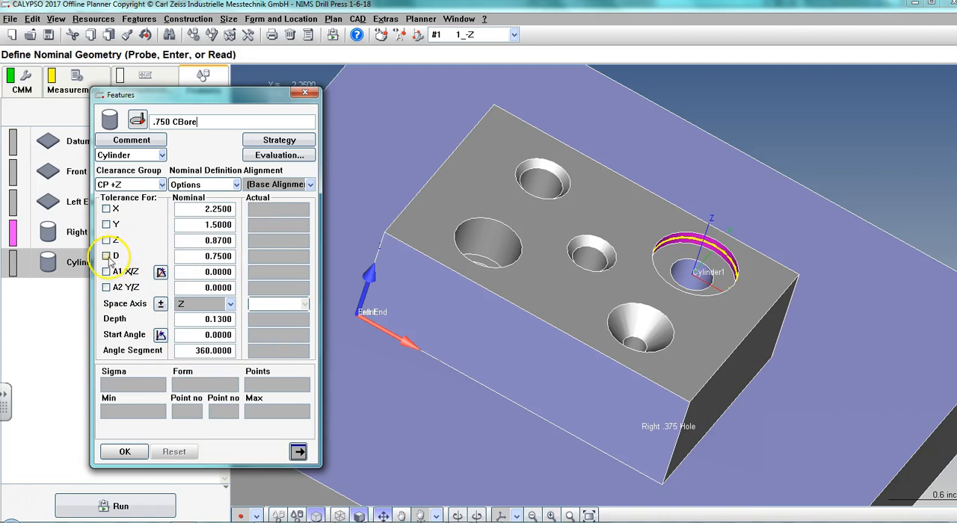
click(107, 256)
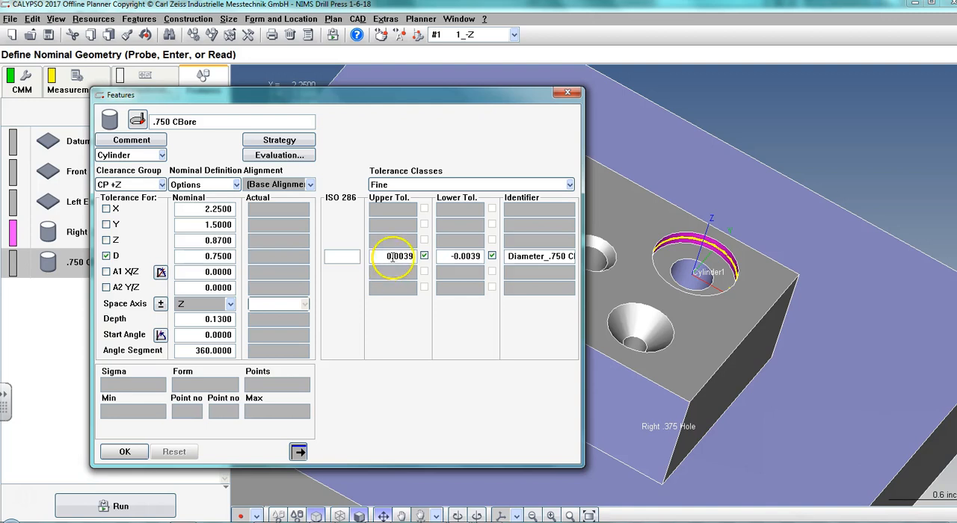
drag(398, 257, 430, 257)
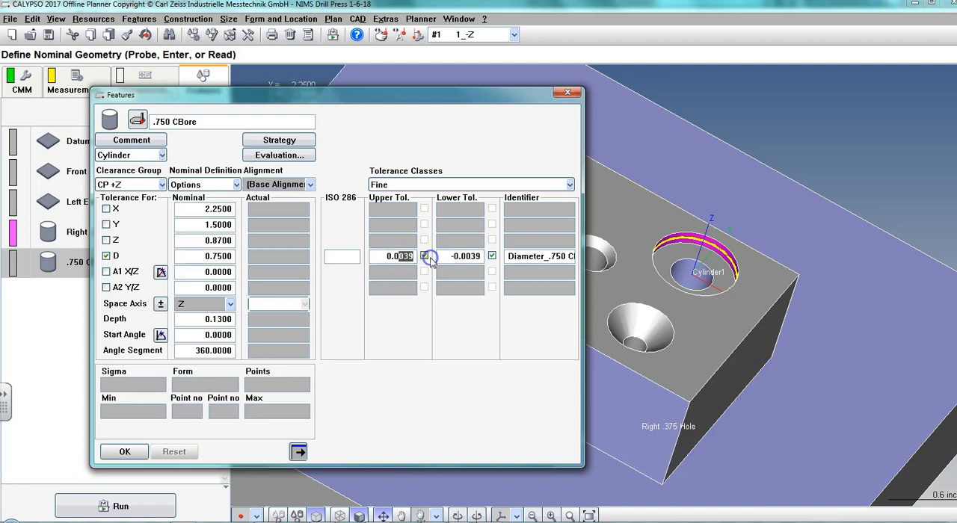
text(15)
click(455, 255)
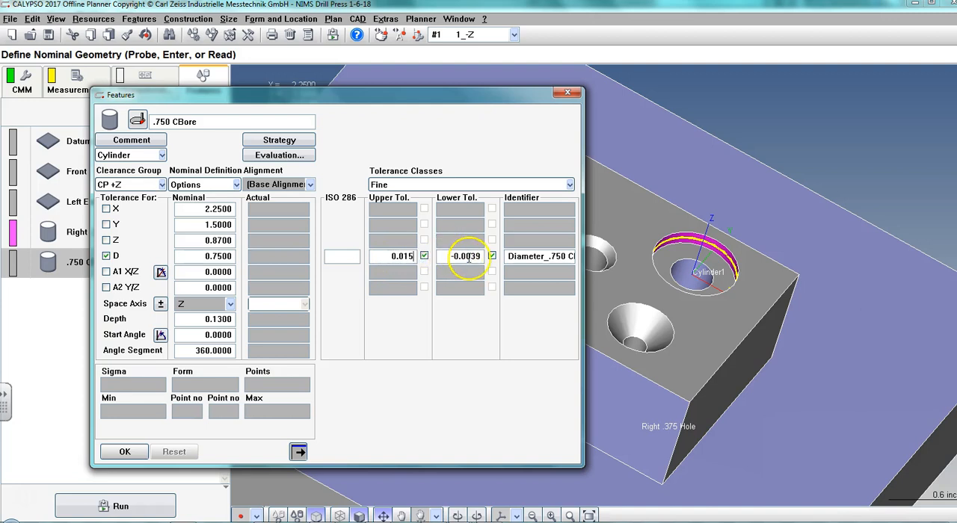
text(15)
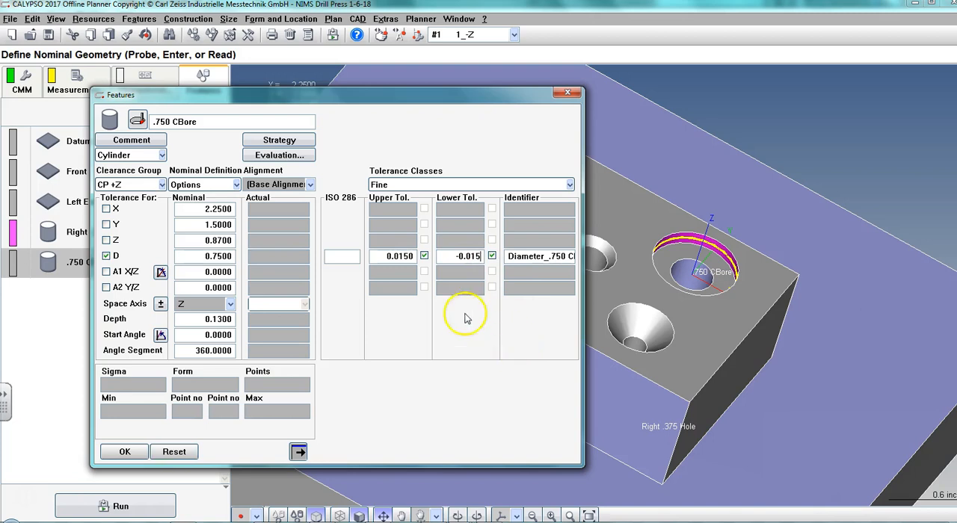
Open the .750 CBore's strategy and examine the first circle path's settings and its location on the counterbore wall.
click(278, 141)
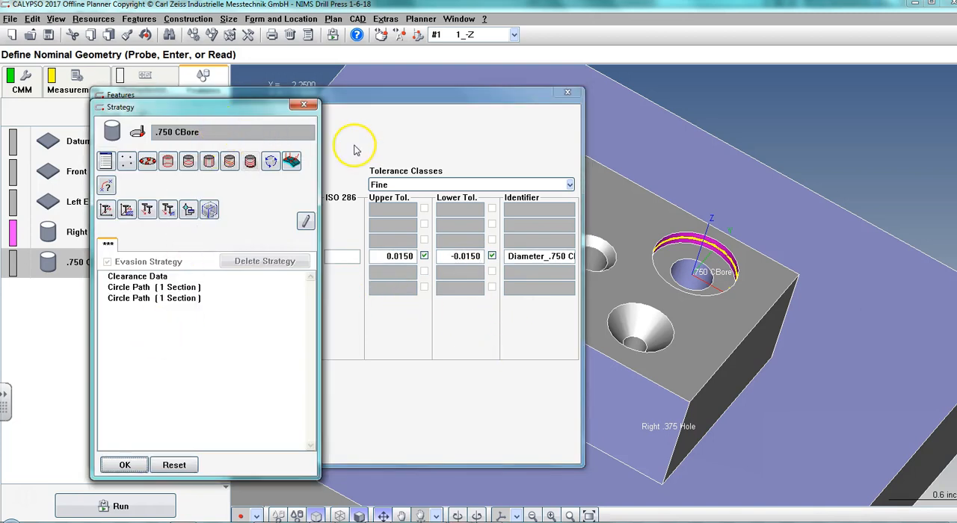
click(127, 287)
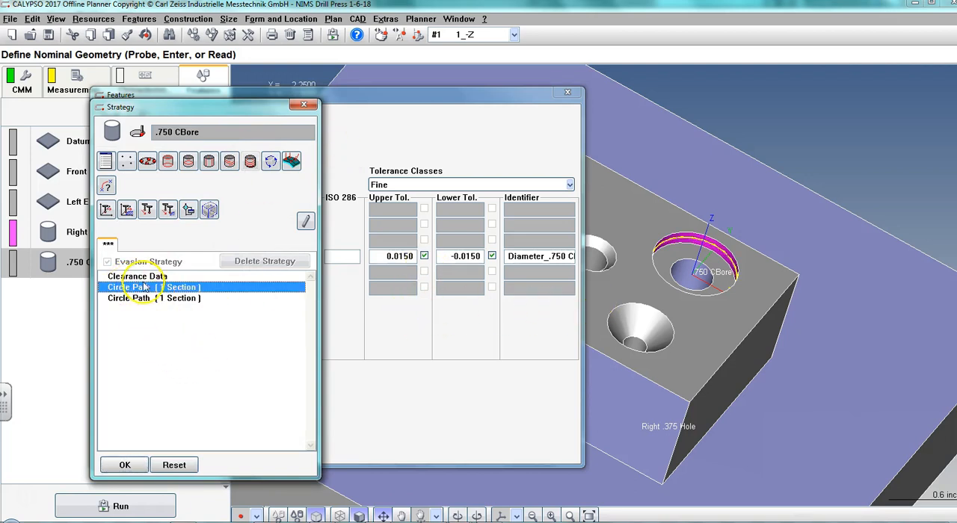
double_click(135, 287)
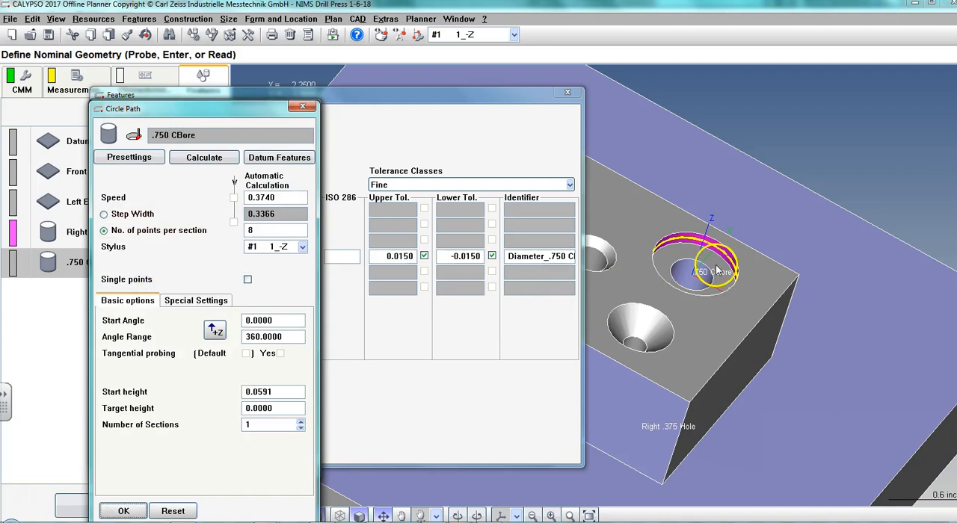
scroll(718, 276, up, 5)
scroll(728, 299, up, 3)
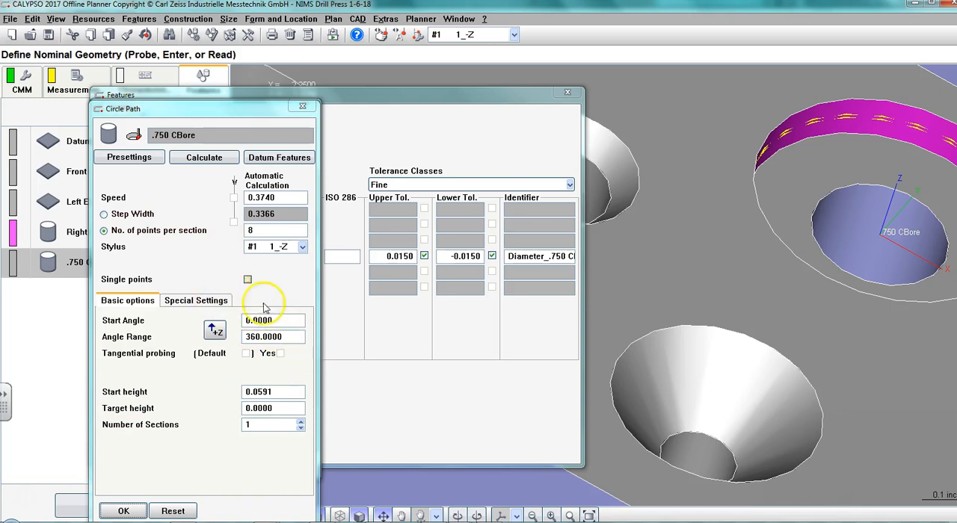
click(123, 511)
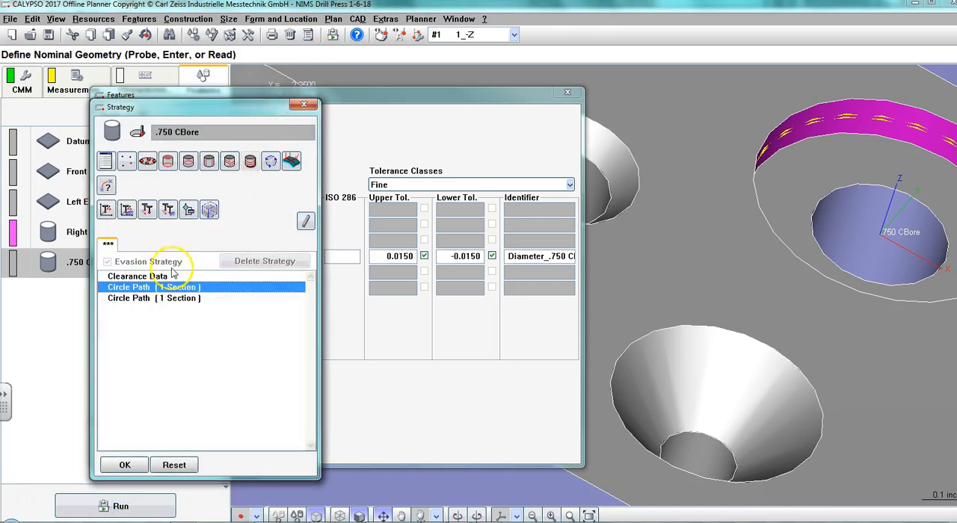
Compare the two circle paths' positions on the counterbore wall and check the second path's start height.
click(140, 289)
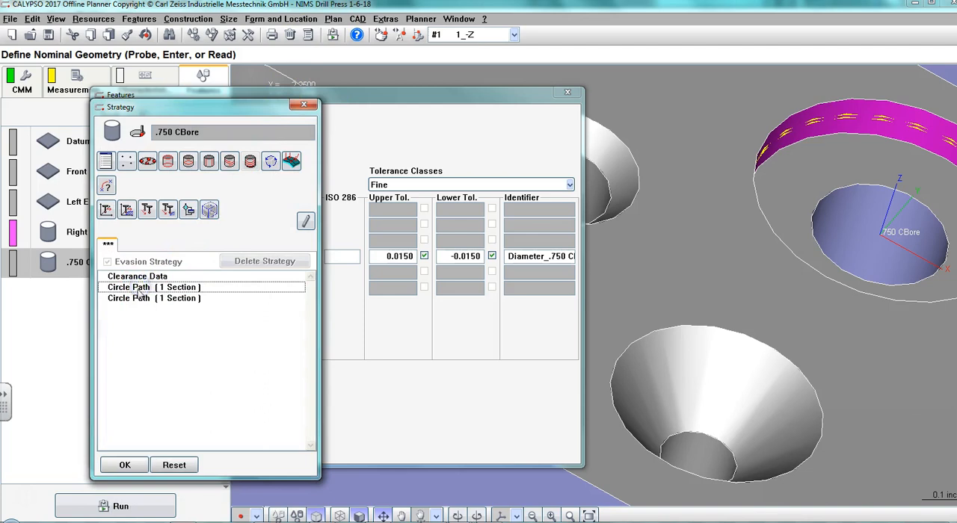
click(136, 299)
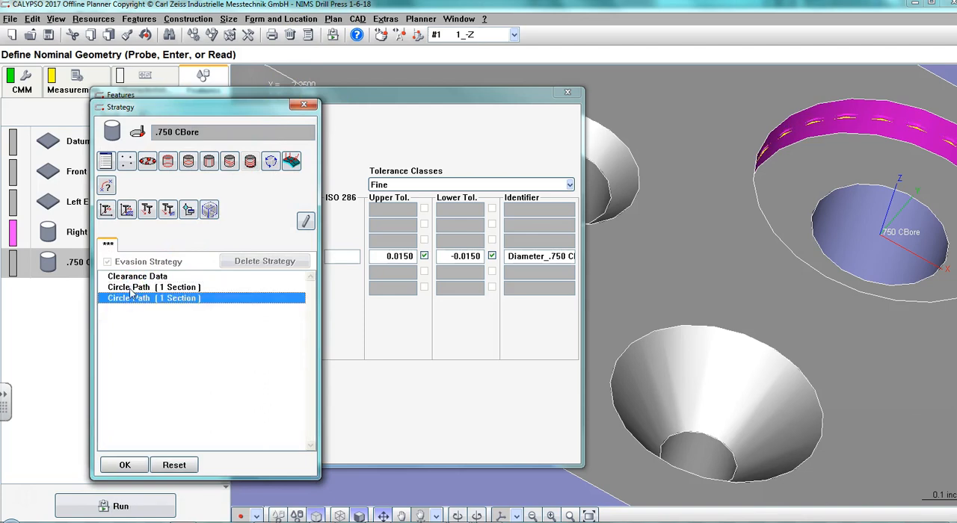
click(131, 288)
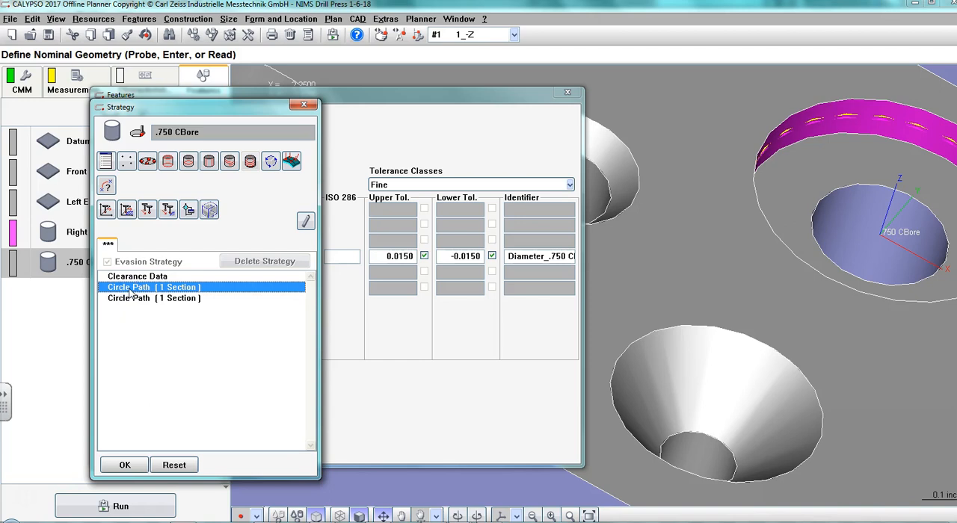
click(130, 301)
click(130, 299)
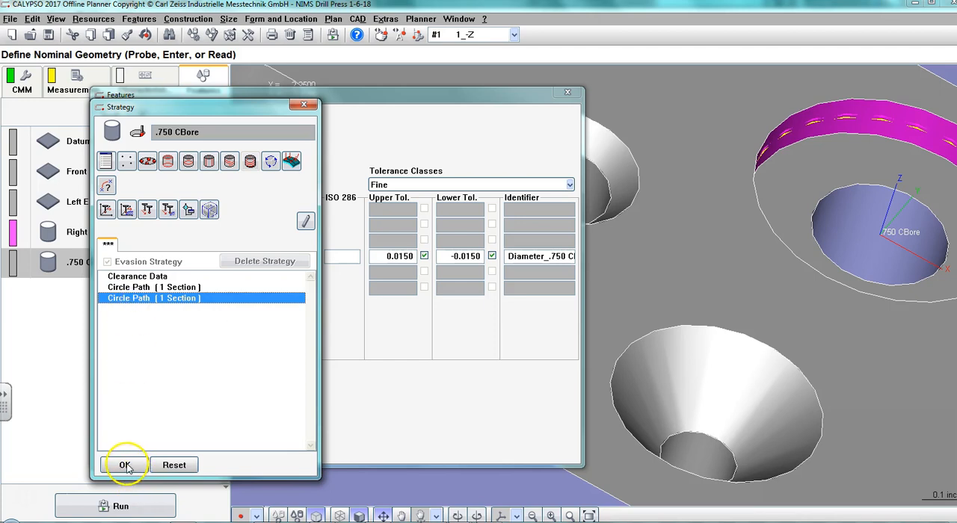
double_click(123, 298)
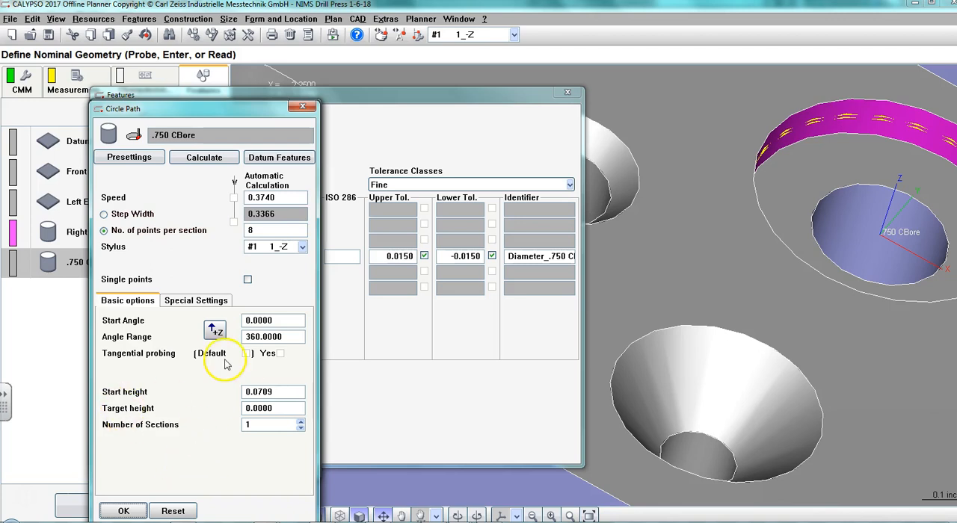
click(123, 511)
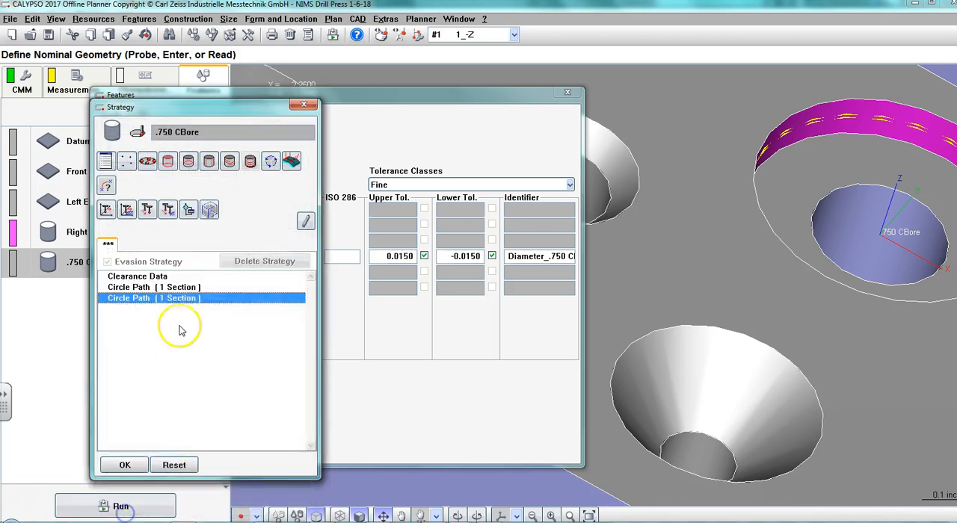
Set the .750 CBore's first circle path to a start height of 0.0700 and a step width of .005.
double_click(169, 287)
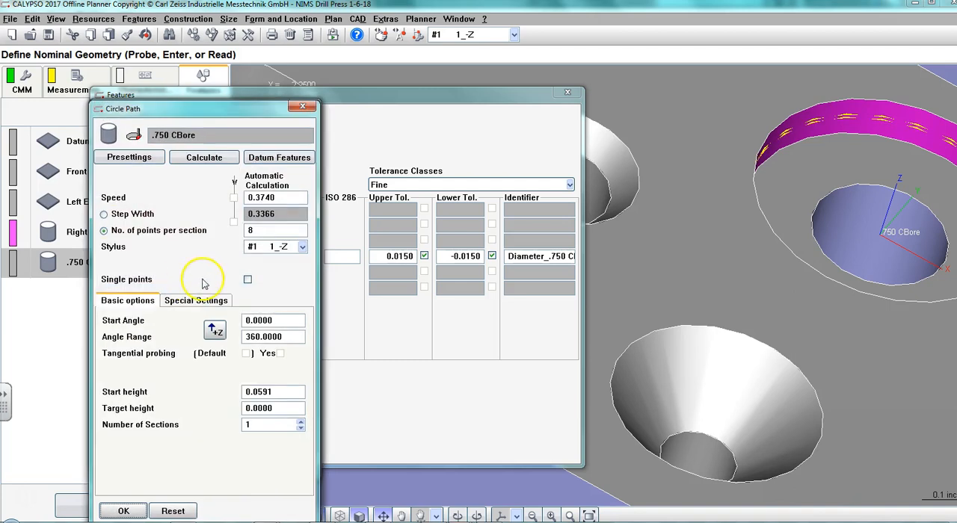
double_click(276, 393)
key(Tab)
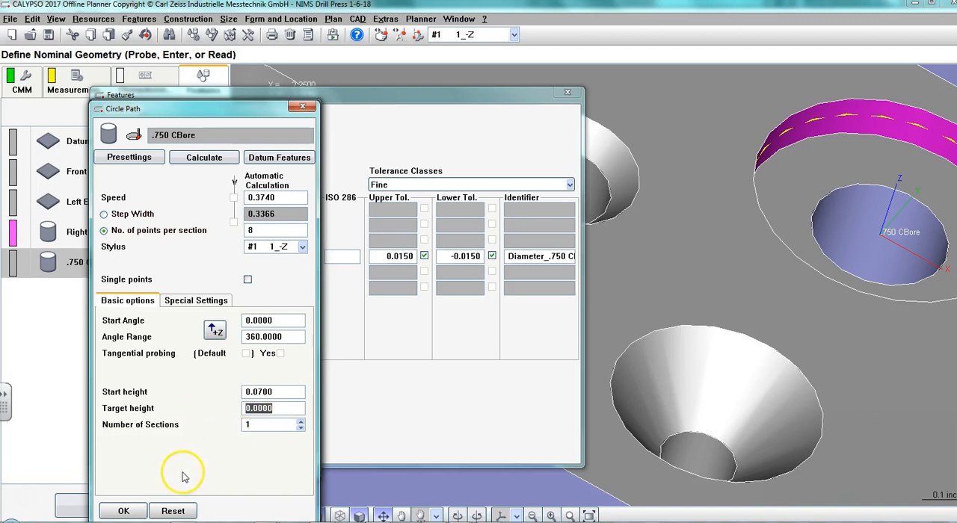
click(105, 214)
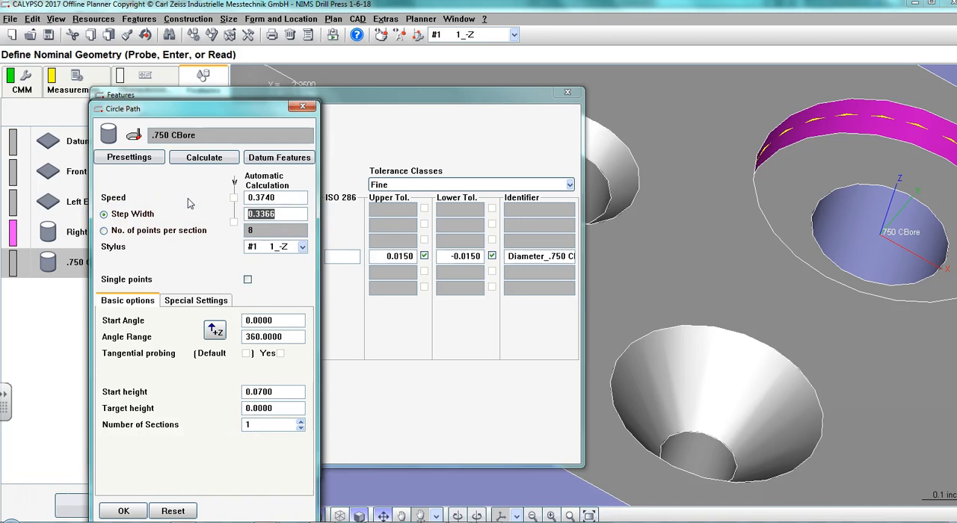
text(.005)
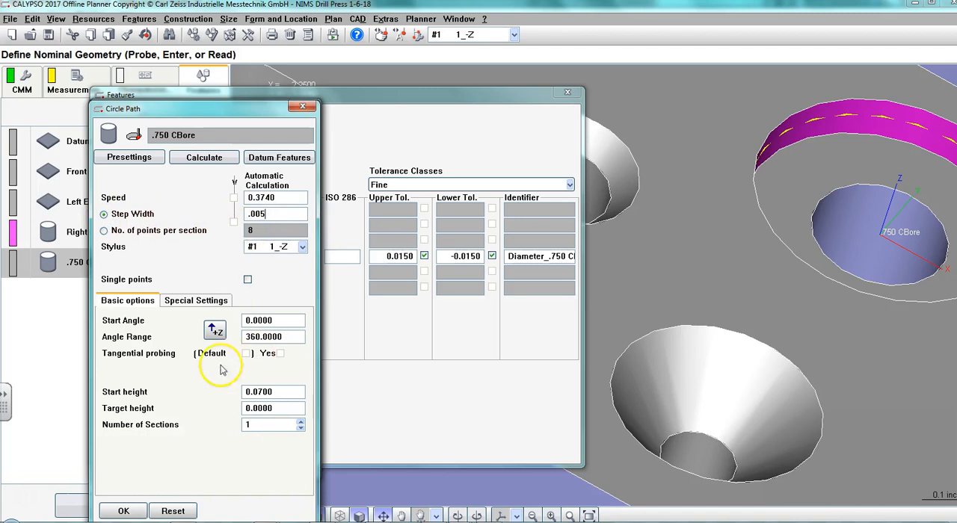
click(124, 511)
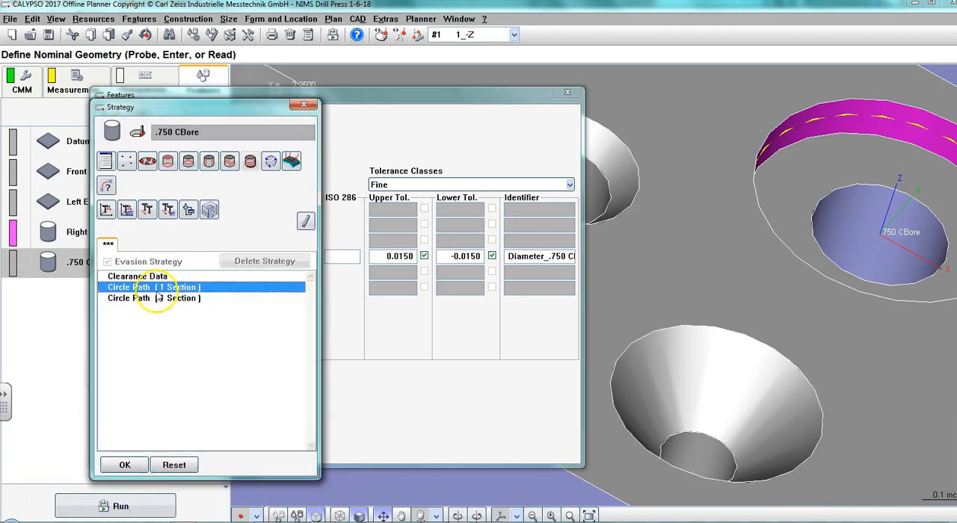
Set the second circle path's start height to .08 and step width to .005, and accept the .750 CBore's strategy and definition.
click(157, 298)
click(179, 354)
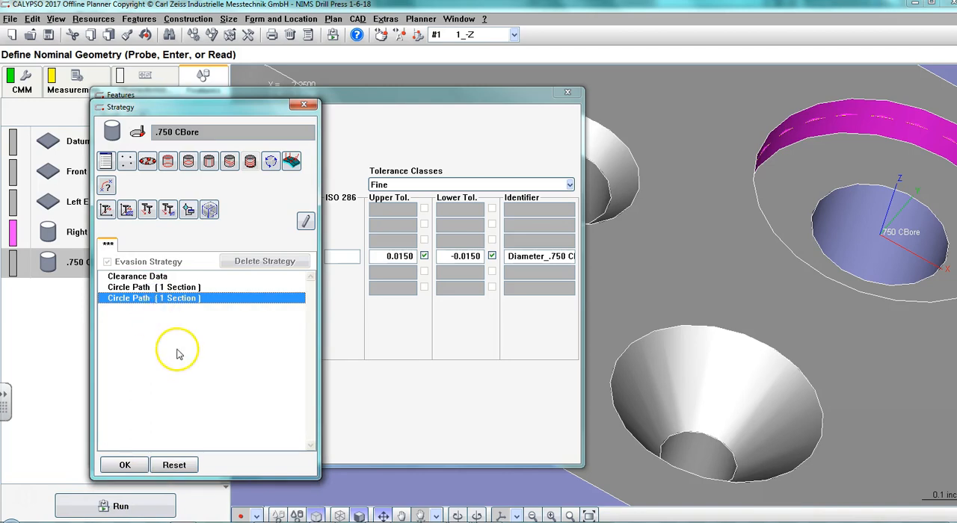
double_click(133, 299)
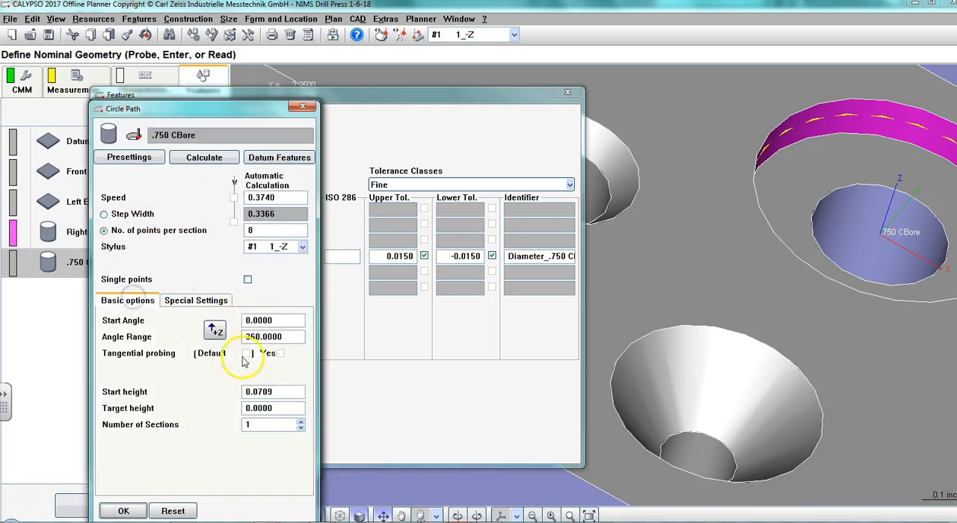
drag(280, 392, 231, 389)
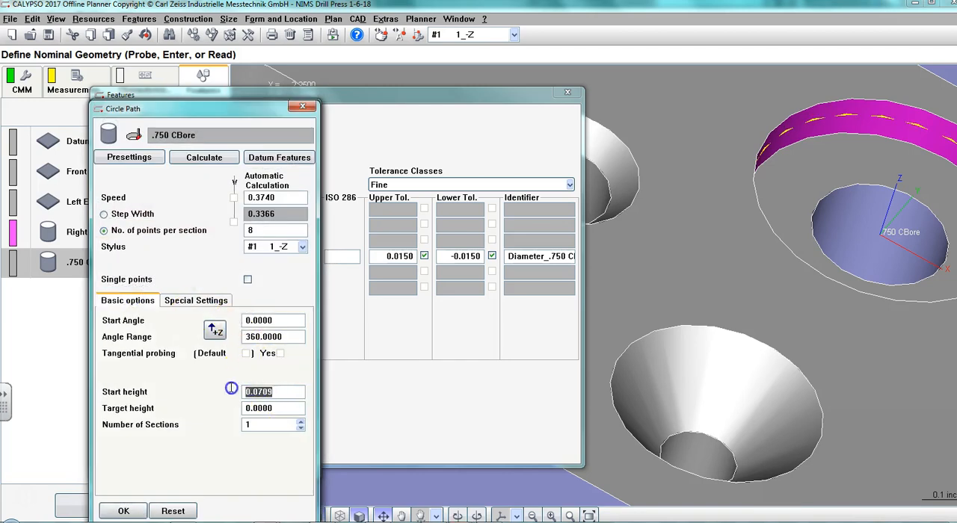
text(.08)
click(282, 410)
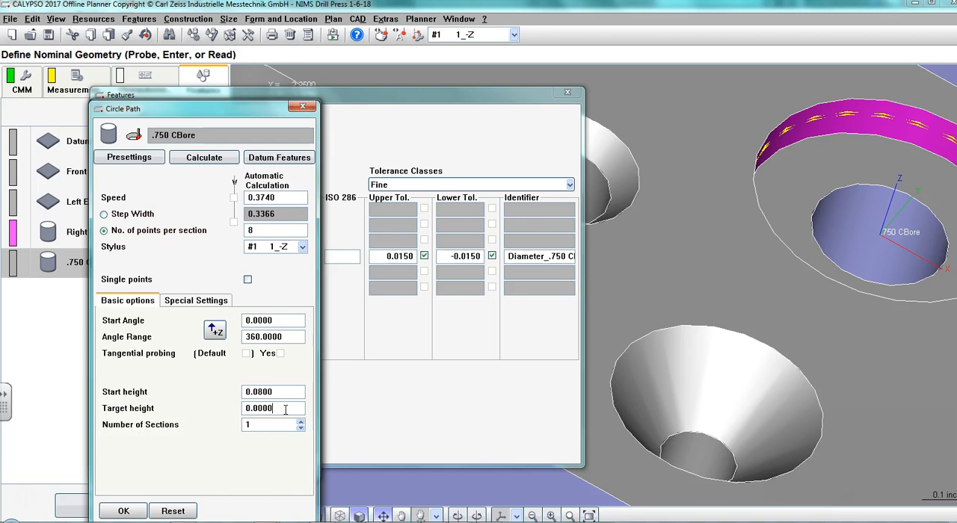
click(105, 215)
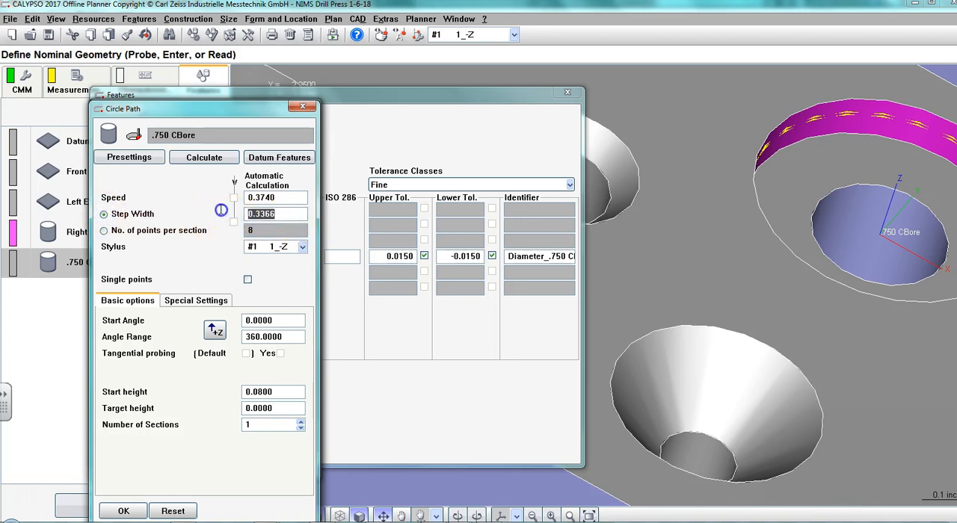
text(.005)
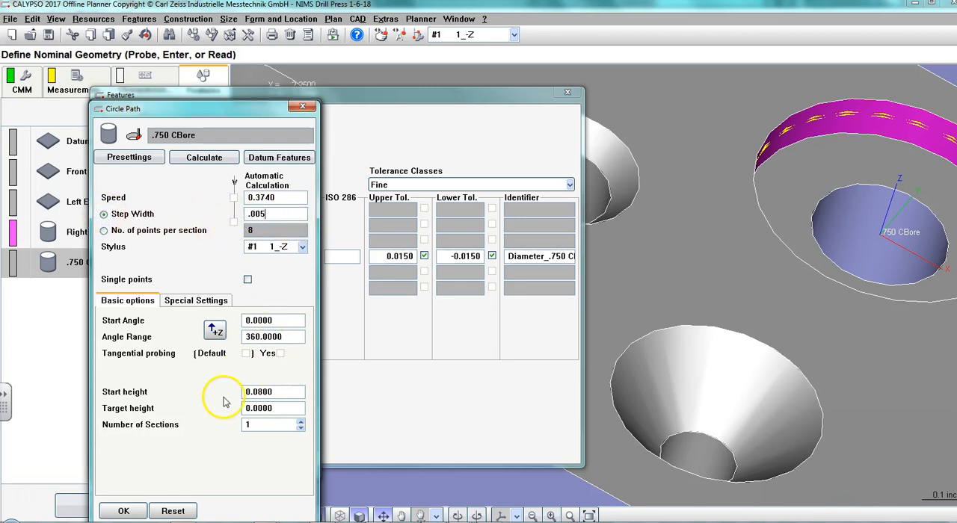
click(123, 510)
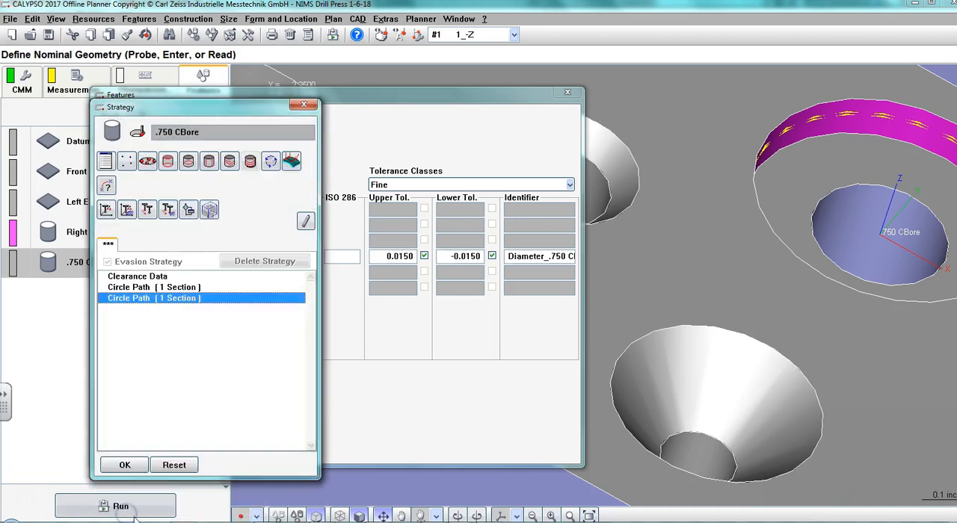
click(124, 465)
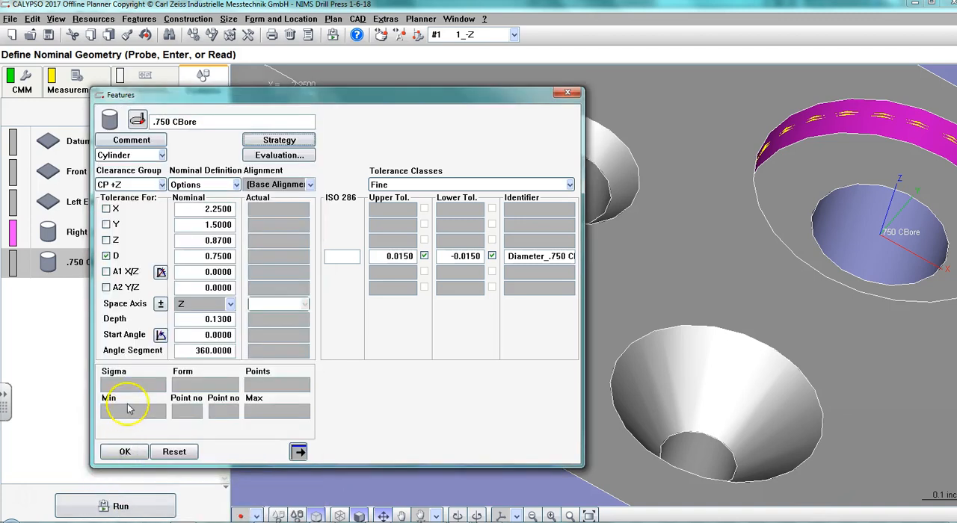
click(124, 451)
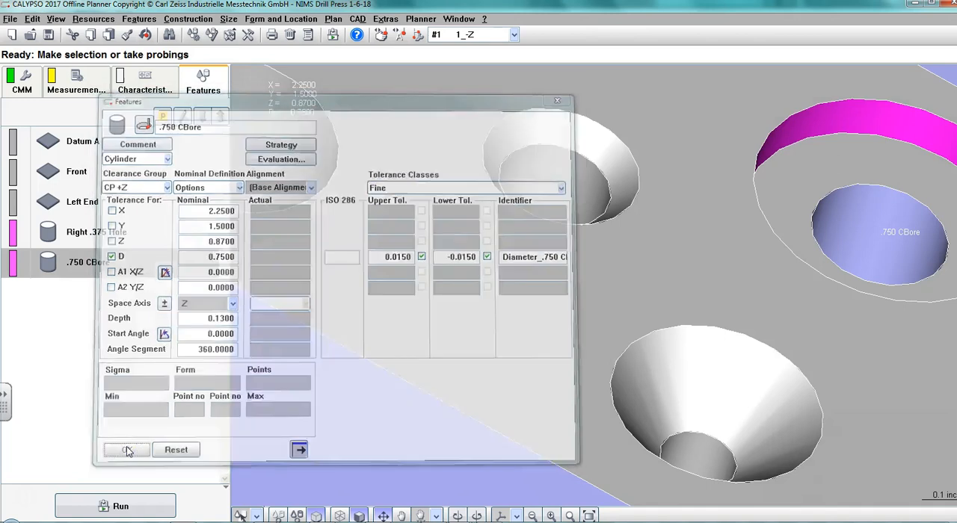
Add the block's top face as a plane feature.
click(704, 176)
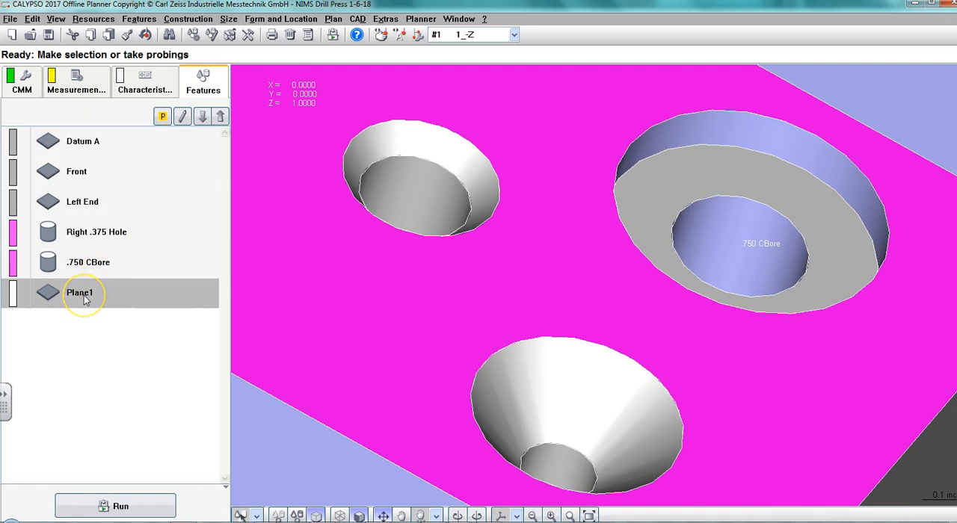
Give the Right .375 Hole a diameter tolerance of 0.006 upper and 0.0000 lower, and accept the definition.
double_click(94, 233)
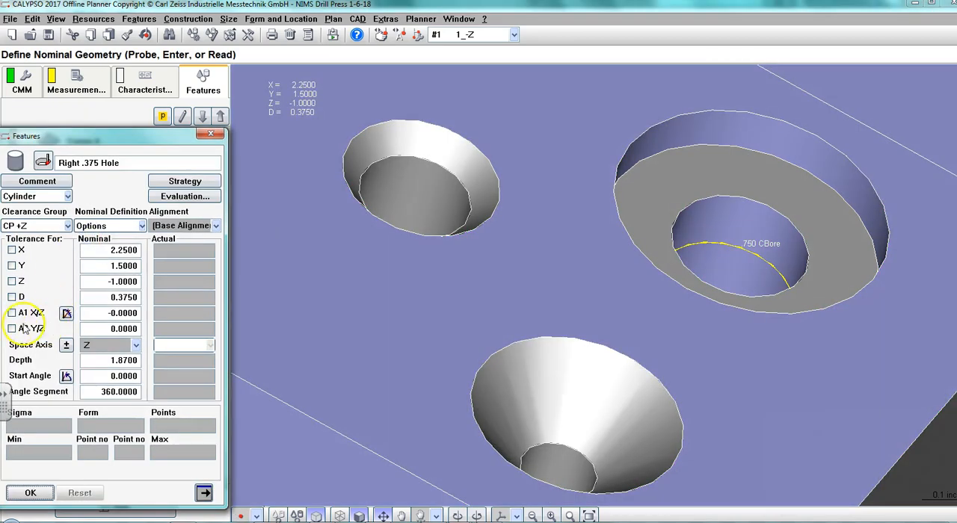
click(12, 298)
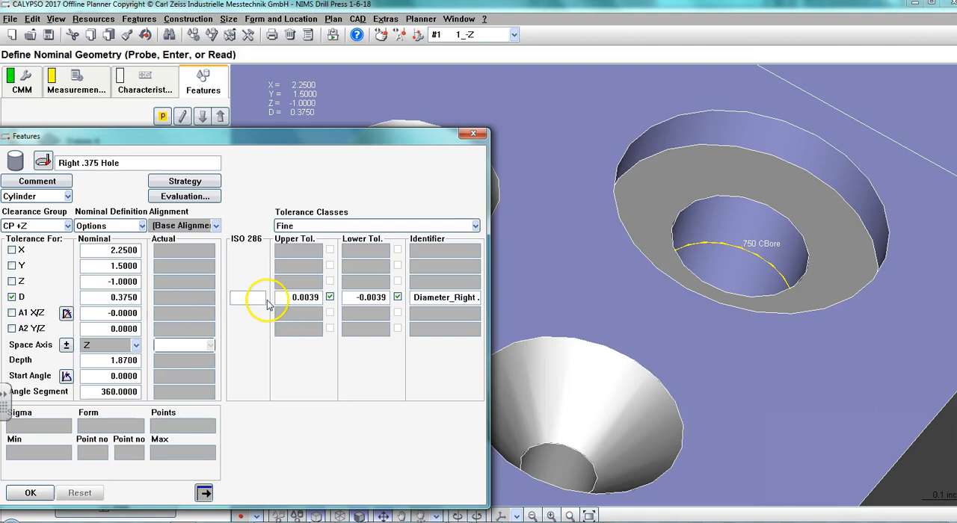
click(311, 297)
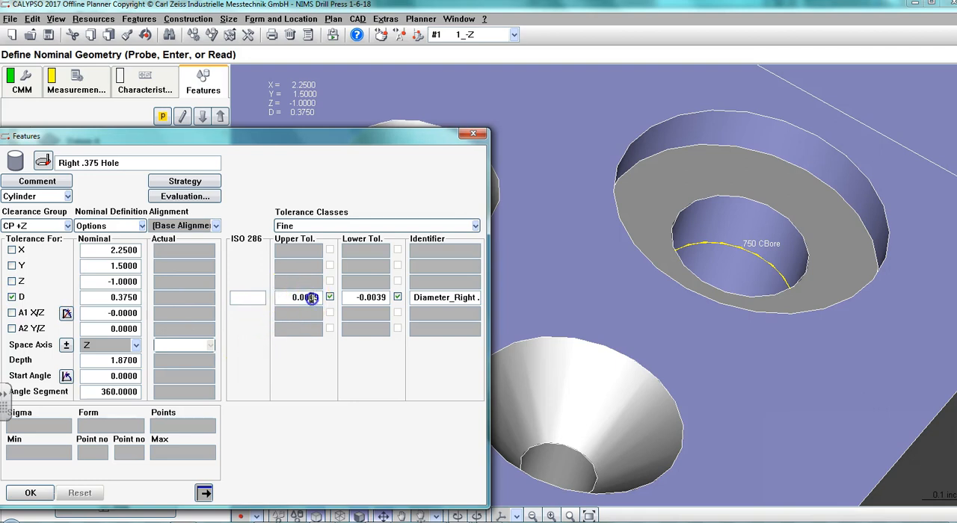
text(0.006)
click(371, 298)
drag(371, 298, 399, 299)
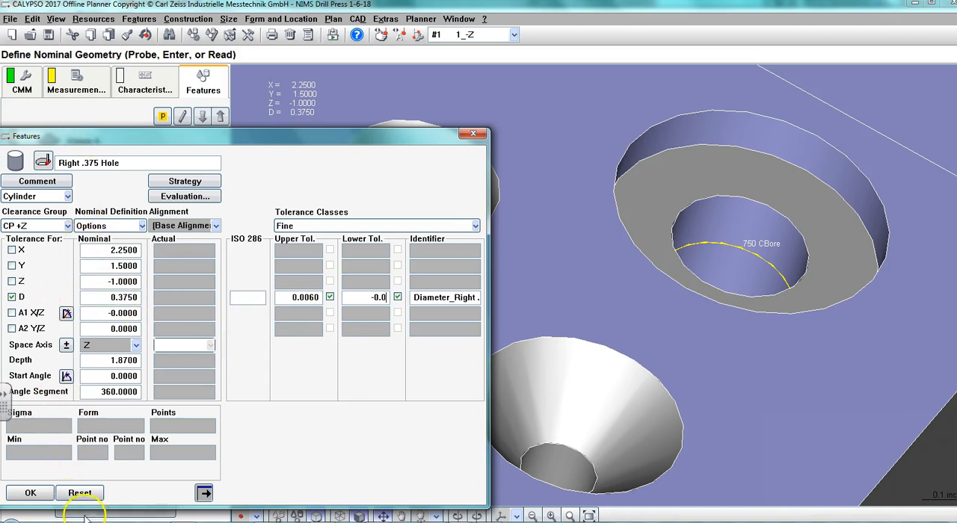
click(29, 492)
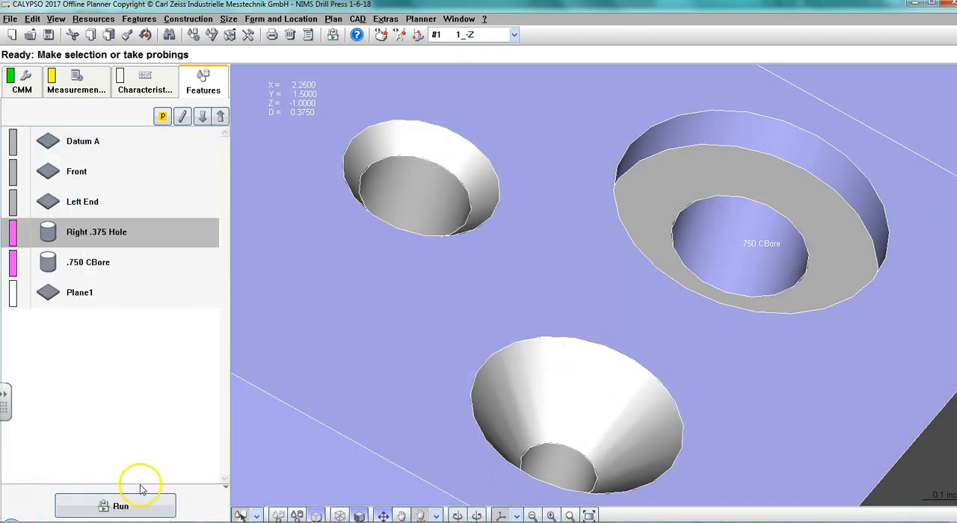
Review the nominal and tolerance values of the .750 CBore and Right .375 Hole diameter characteristics.
click(145, 83)
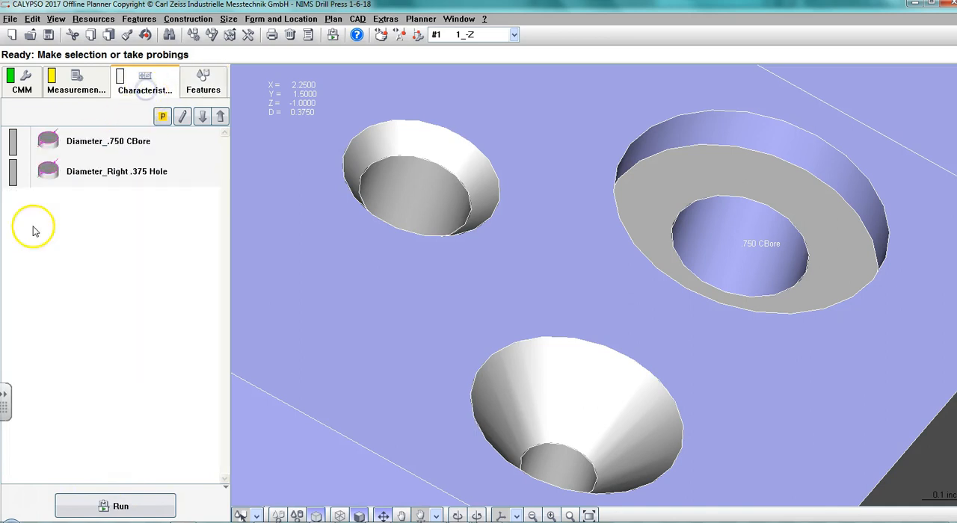
double_click(95, 142)
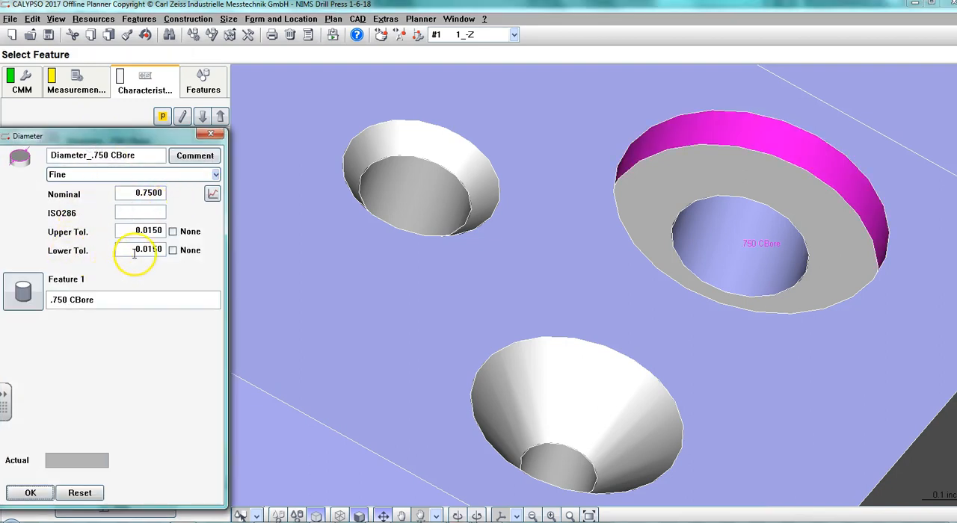
click(209, 134)
double_click(133, 171)
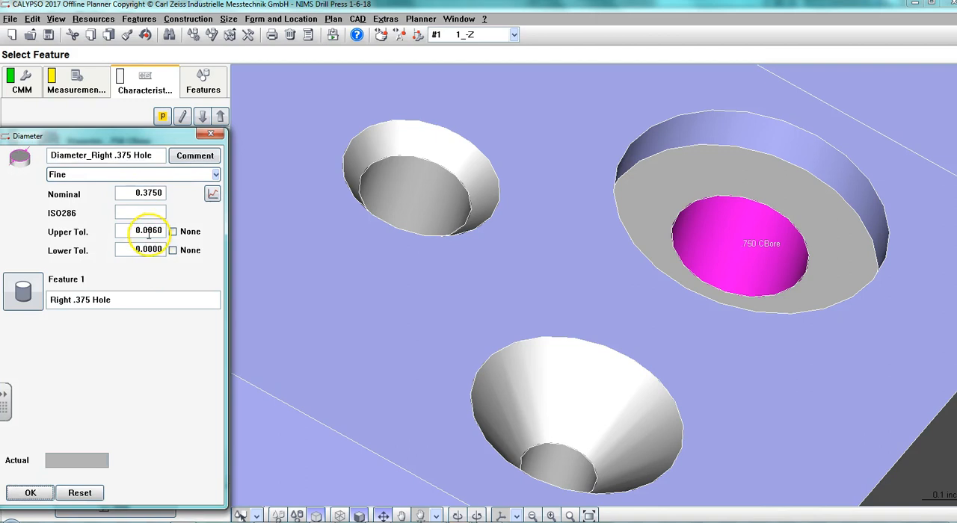
click(211, 136)
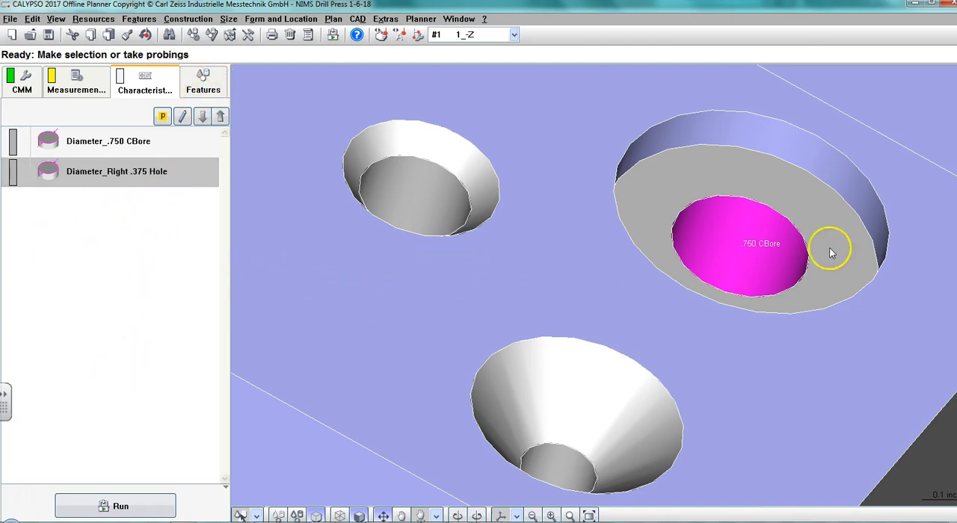
Check the top-face plane's definition and strategy, and delete that plane from the feature list.
click(203, 82)
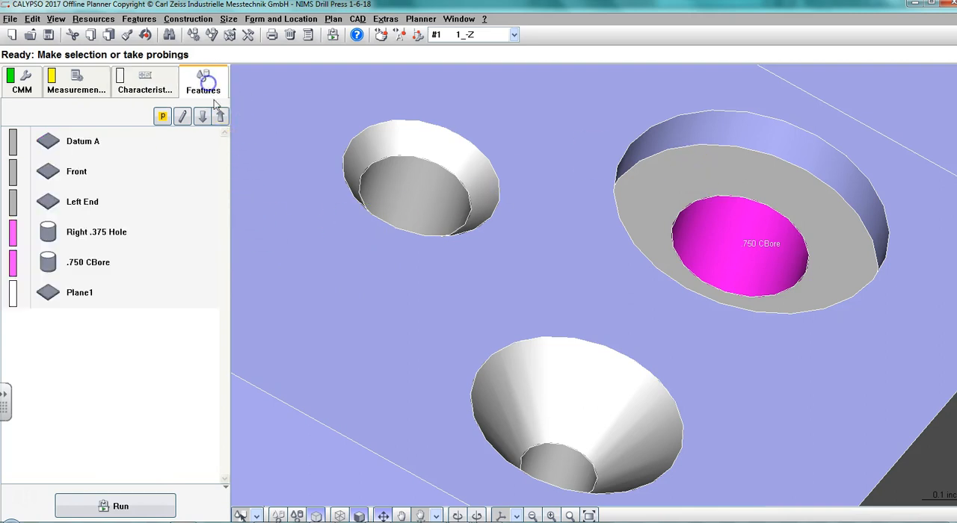
click(75, 293)
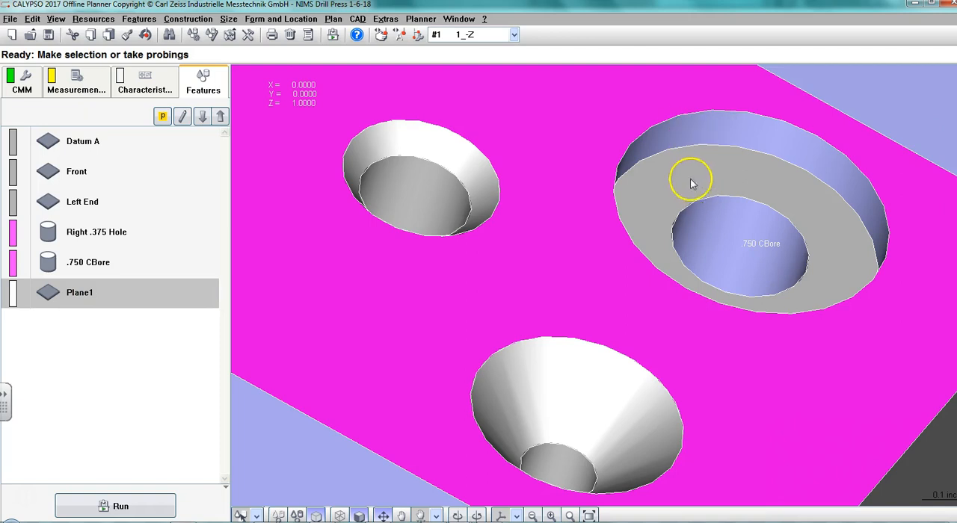
double_click(72, 293)
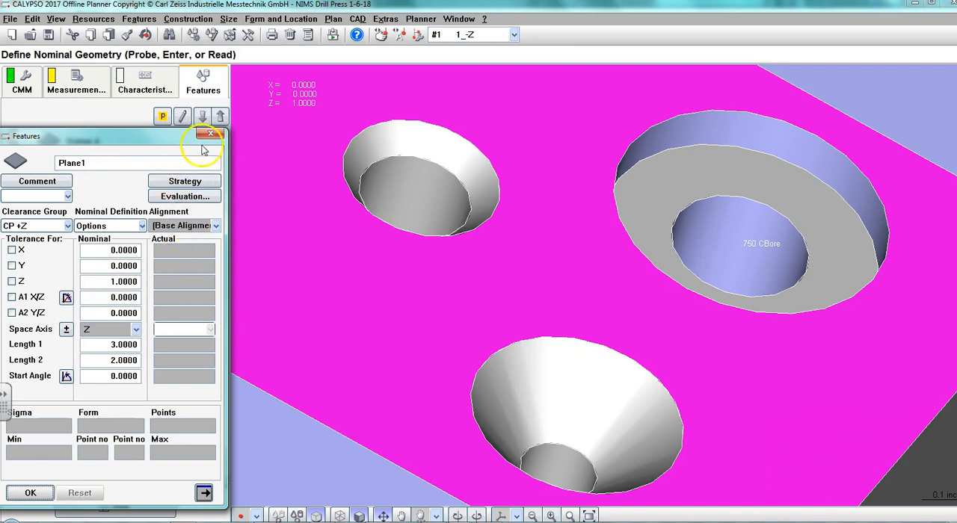
click(185, 182)
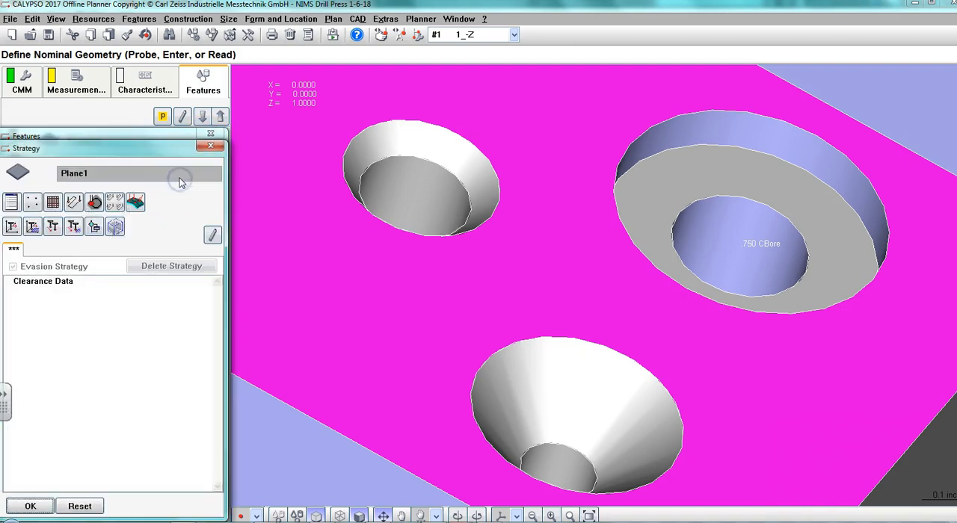
click(210, 145)
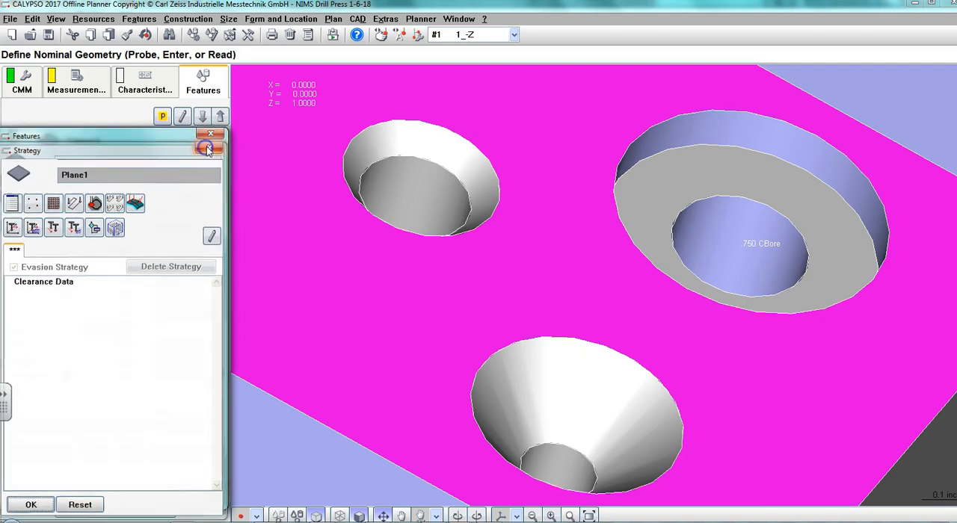
click(209, 134)
right_click(71, 292)
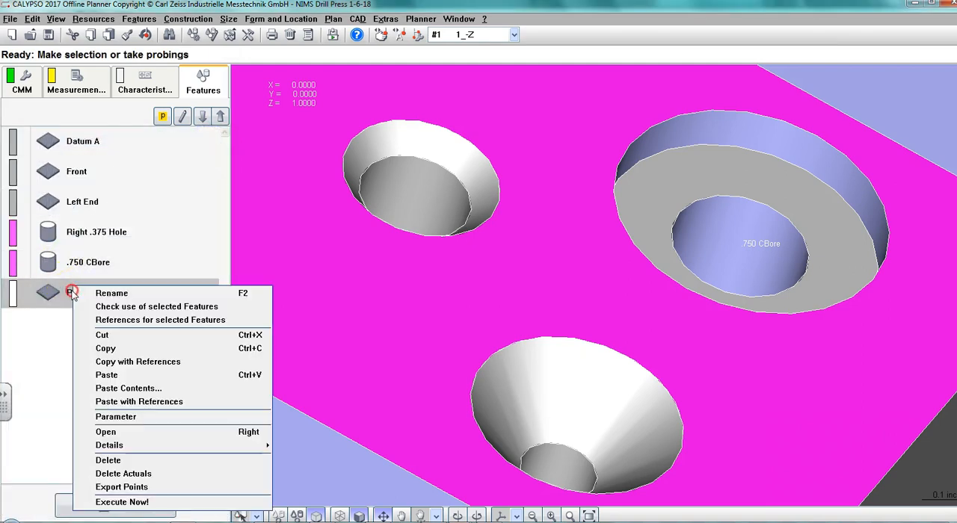
click(108, 472)
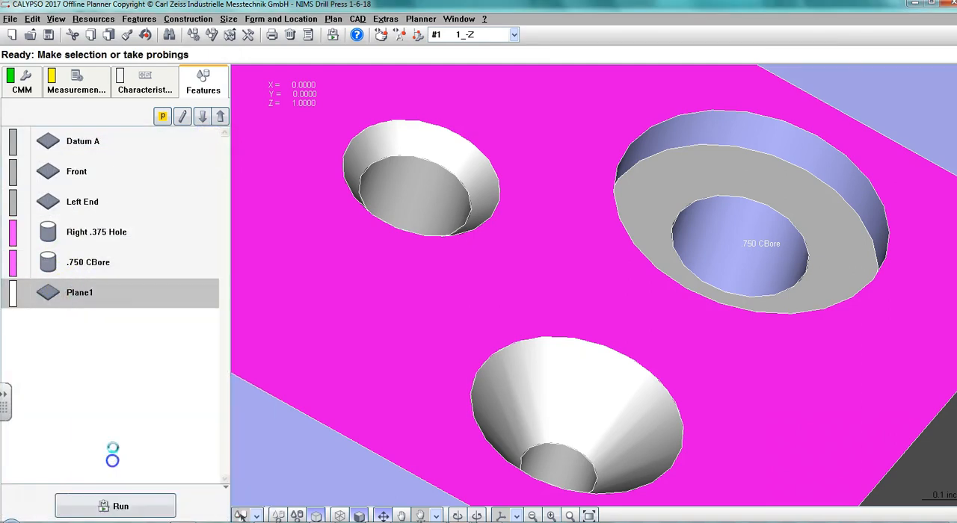
click(86, 470)
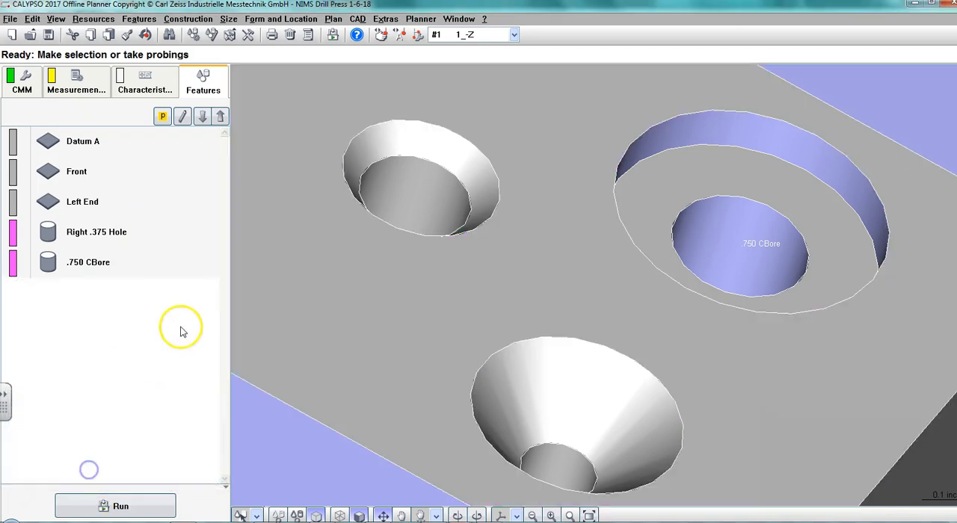
Add the .750 counterbore's floor as a plane feature and name it ".750 Cbore bottom".
click(752, 169)
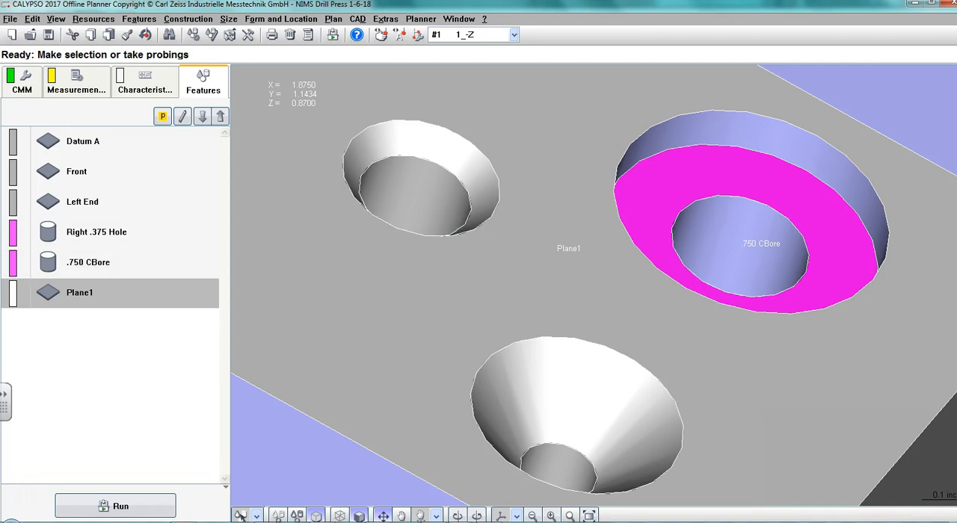
double_click(60, 292)
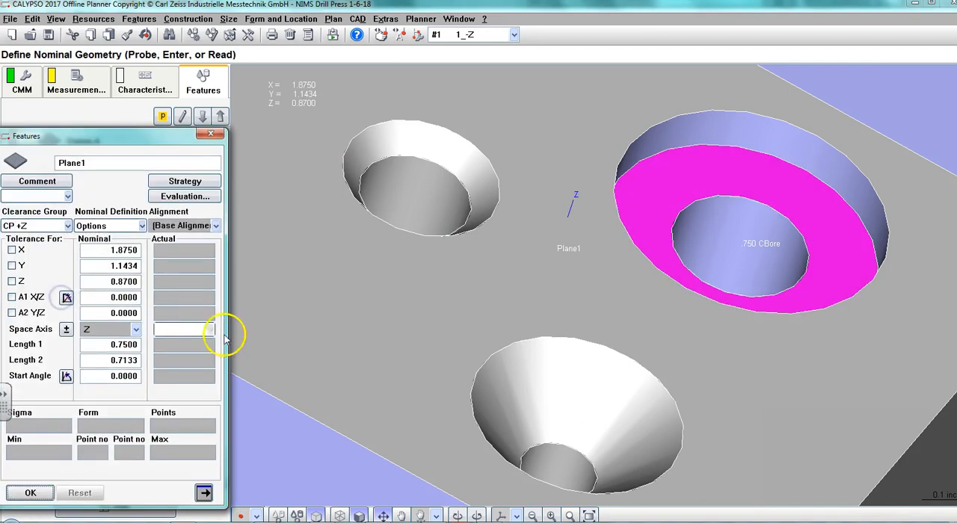
double_click(98, 163)
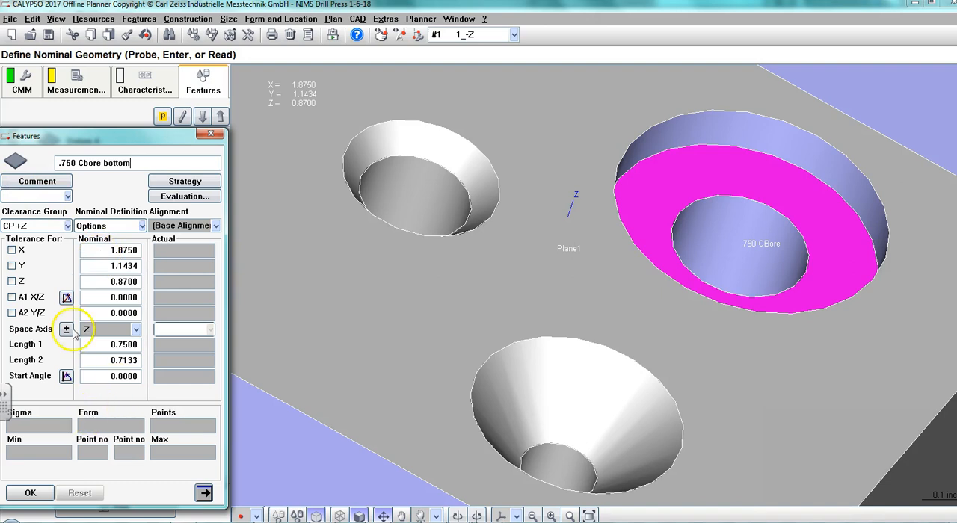
Add a polyline path to the .750 Cbore bottom plane's strategy and open its settings.
click(184, 181)
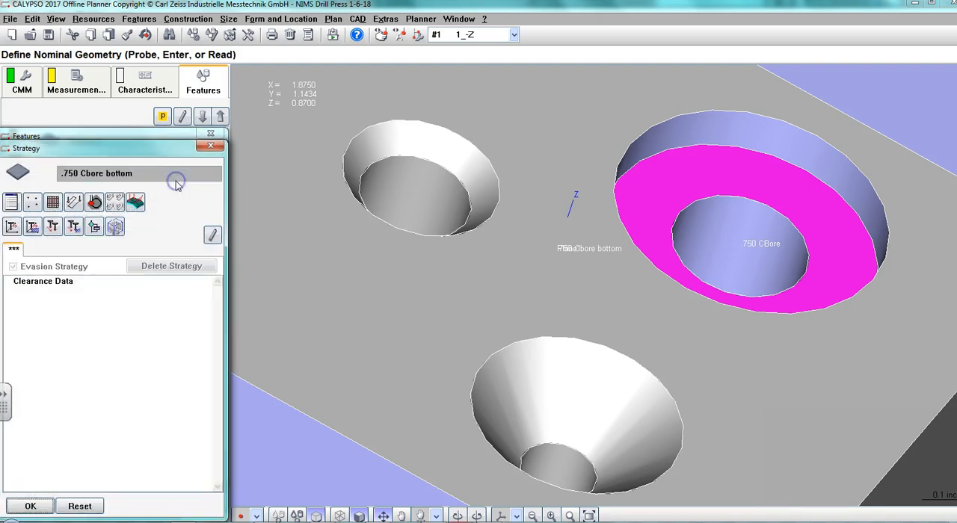
click(73, 202)
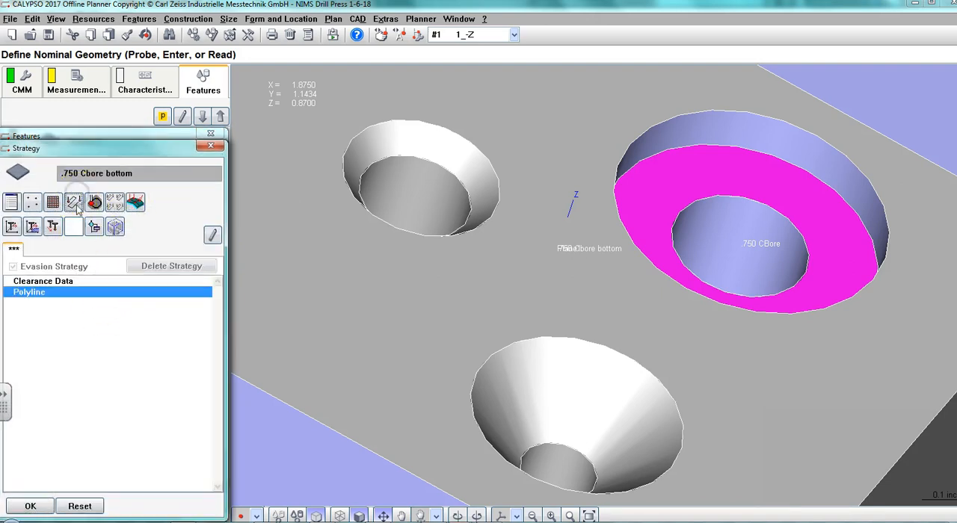
double_click(39, 293)
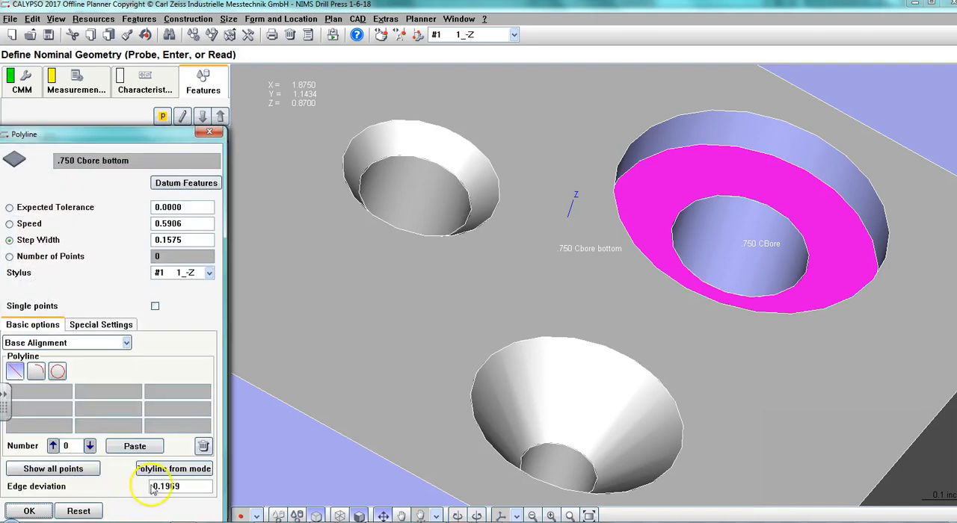
Generate the counterbore floor's polyline from the model with an edge distance of 0.0394.
click(168, 470)
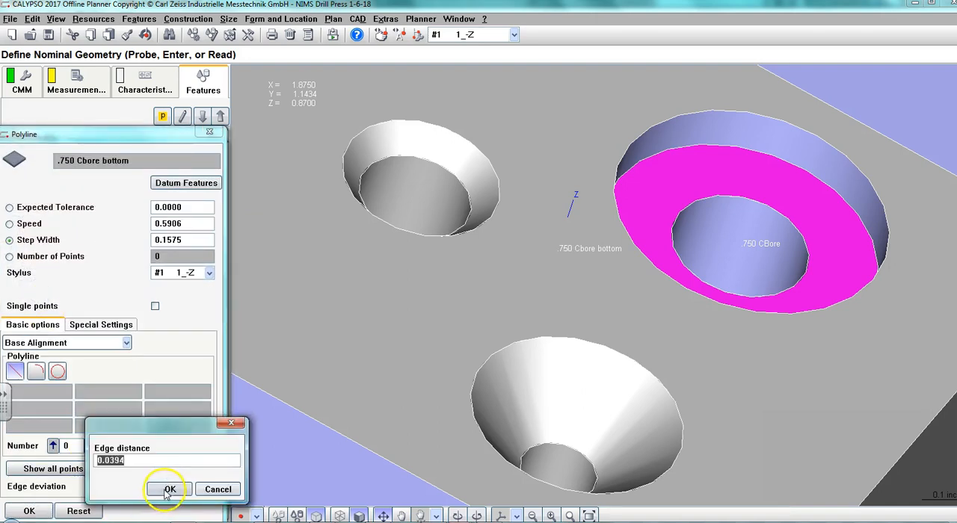
click(167, 489)
drag(658, 275, 634, 322)
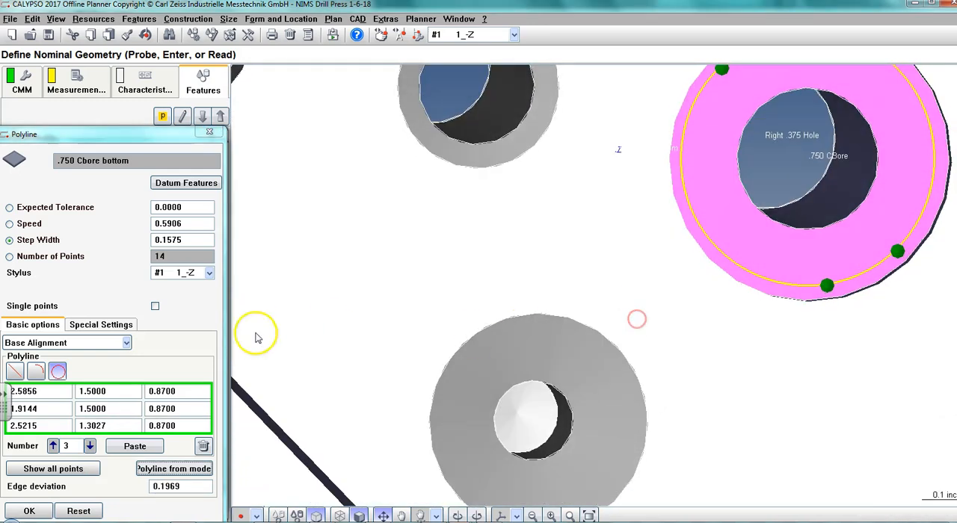
Delete all points of the polyline generated on the counterbore floor.
click(169, 469)
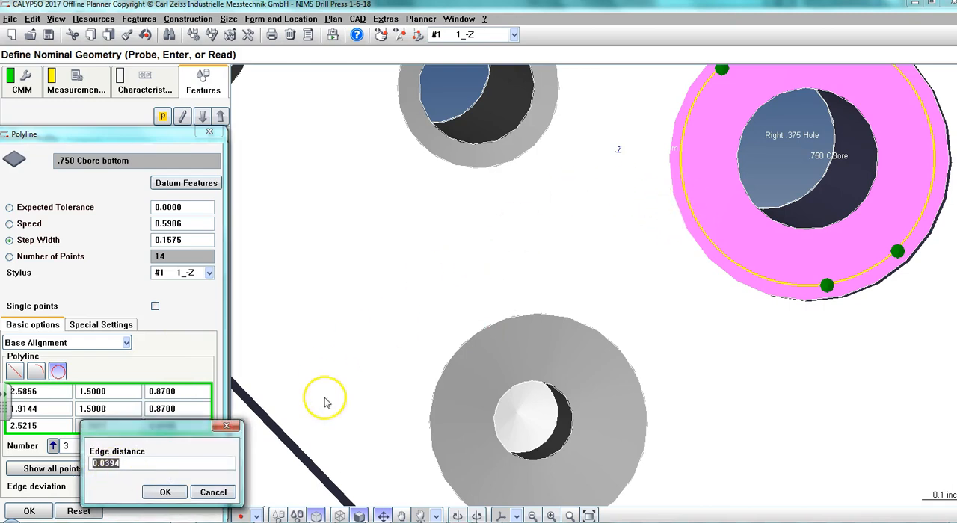
click(213, 492)
click(205, 446)
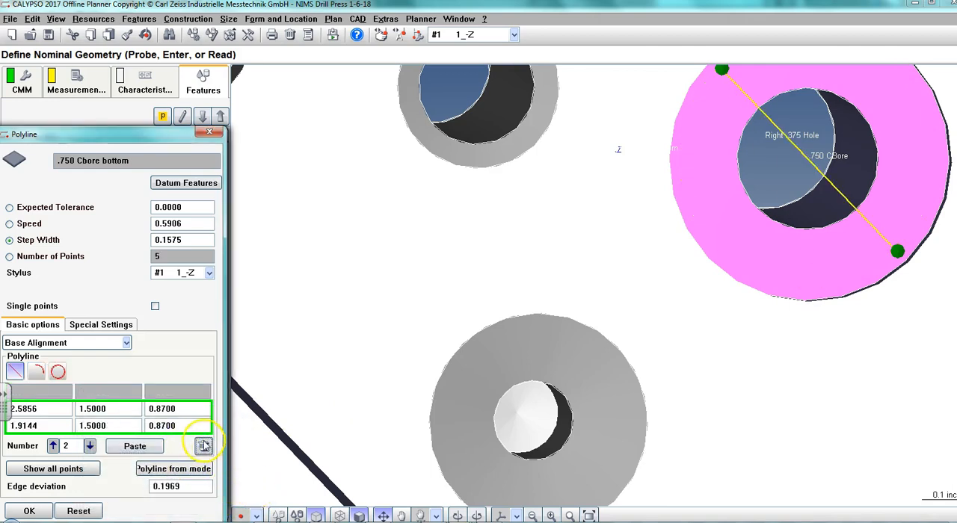
click(204, 446)
click(204, 446)
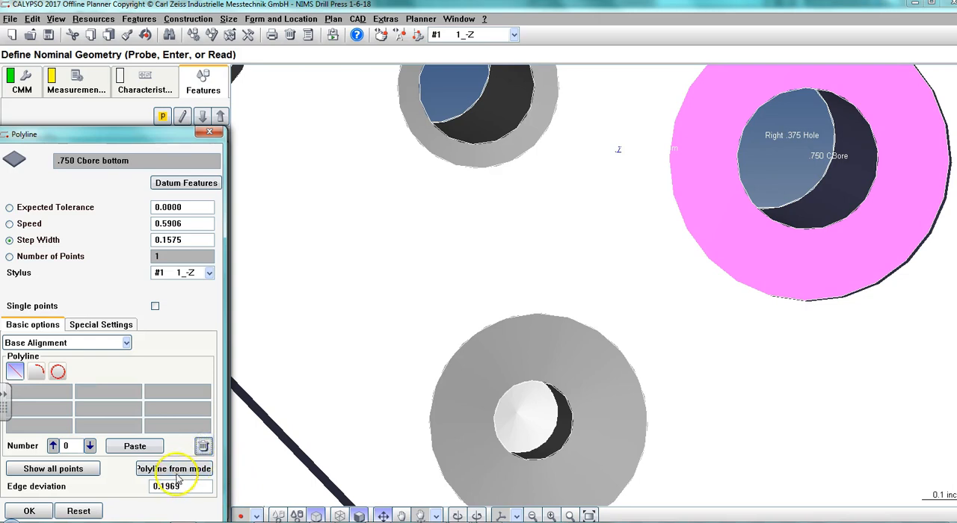
Generate the counterbore floor's polyline from the model at an edge distance of .07 and set its step width to .005.
click(196, 469)
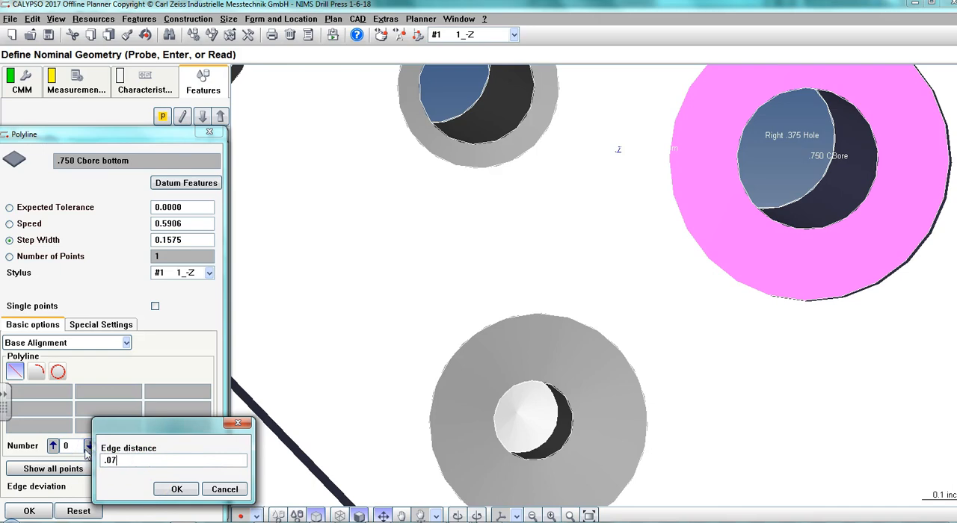
click(178, 488)
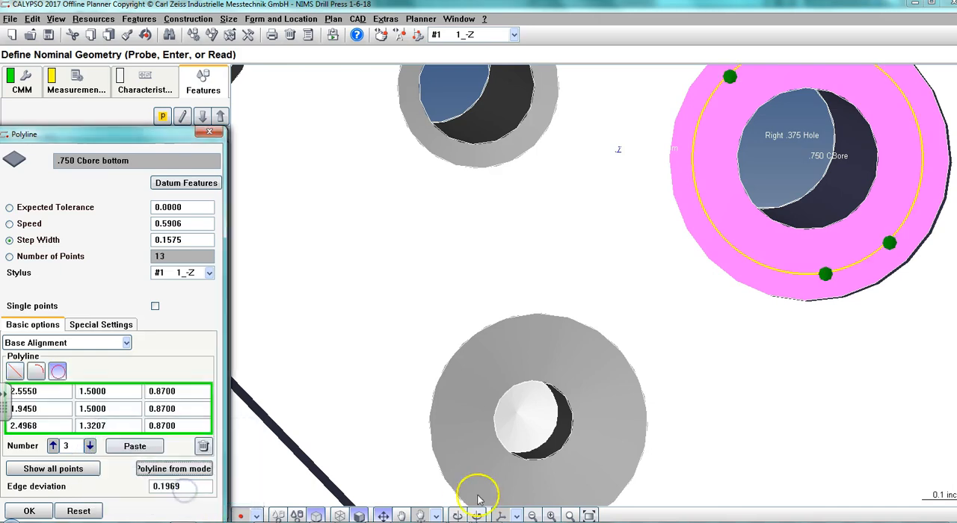
right_drag(651, 301, 513, 362)
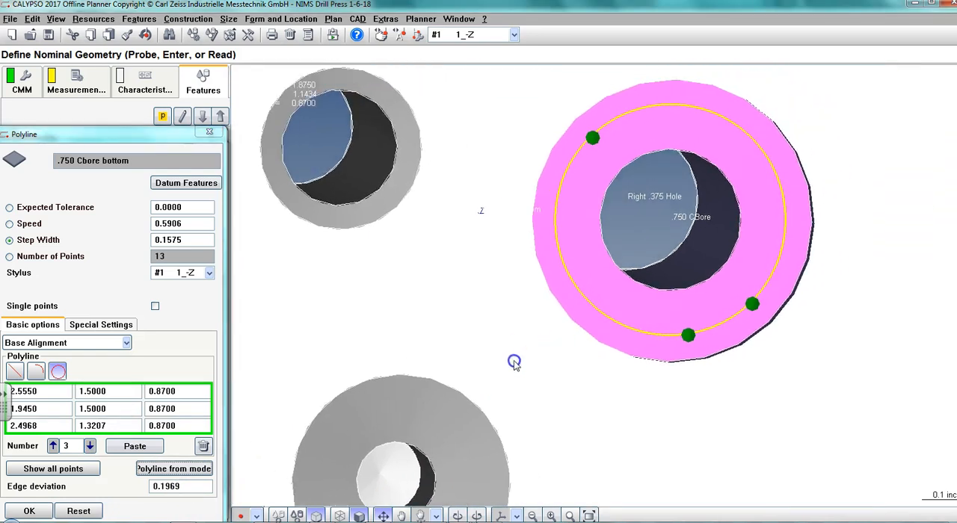
mouse_move(640, 412)
right_down()
mouse_move(688, 397)
mouse_move(635, 411)
right_up()
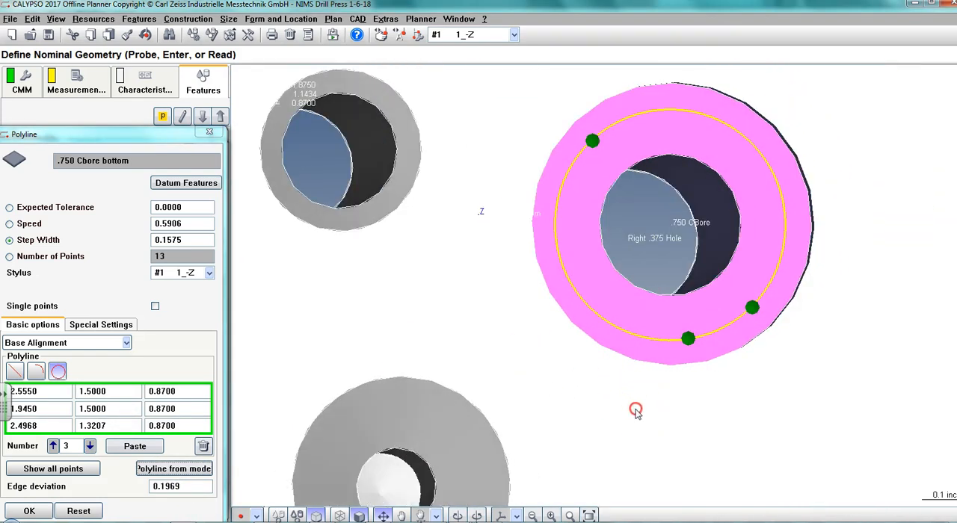
click(180, 240)
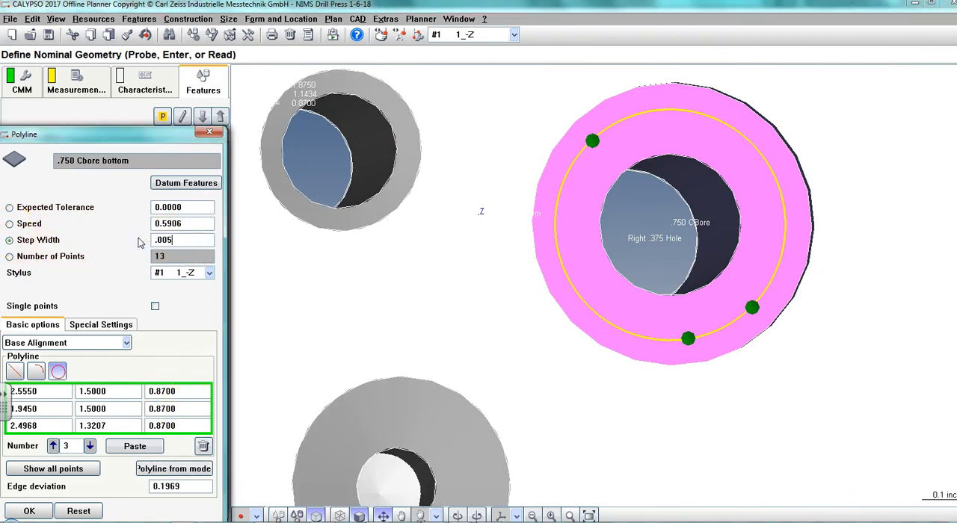
drag(154, 135, 251, 96)
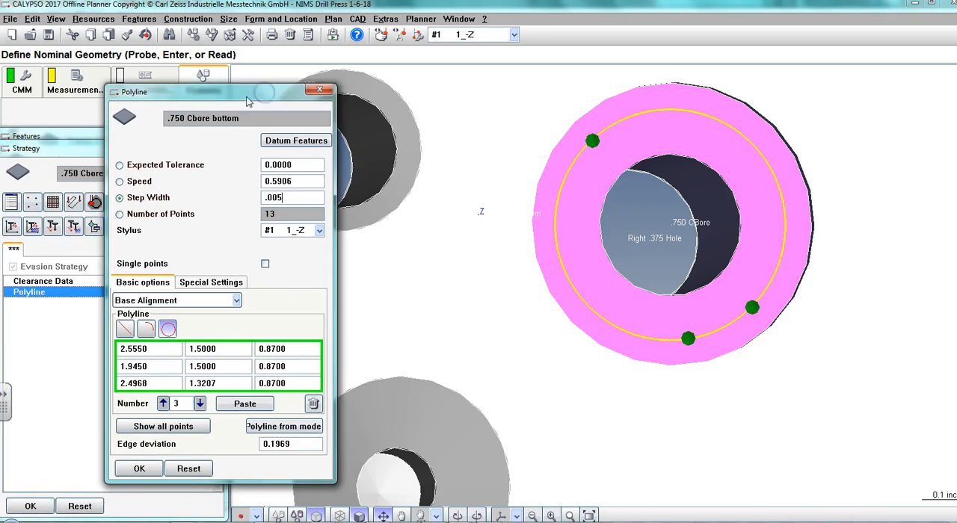
Accept the polyline settings and close the strategy and definition of the .750 Cbore bottom plane.
click(139, 468)
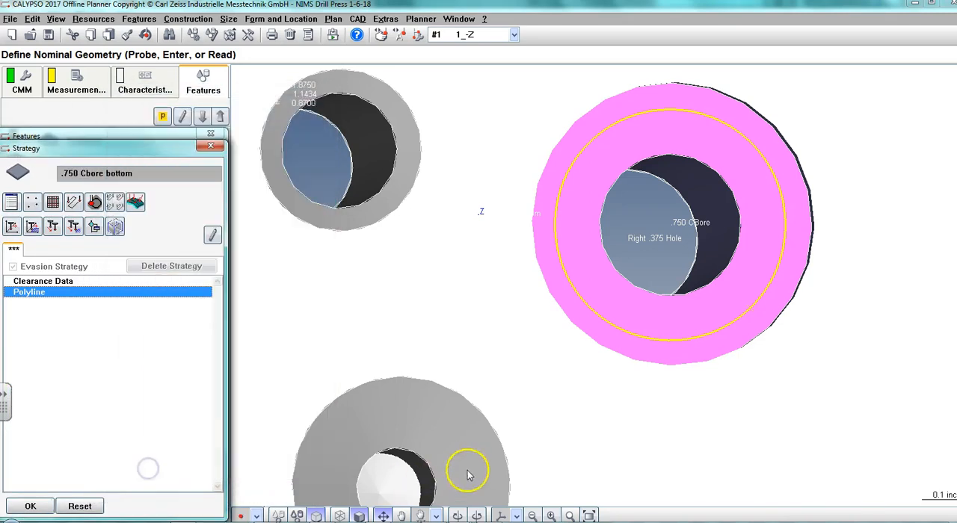
click(31, 506)
click(30, 493)
Add a Cartesian distance characteristic to the plan and open its definition.
right_drag(411, 399, 472, 336)
scroll(479, 352, down, 4)
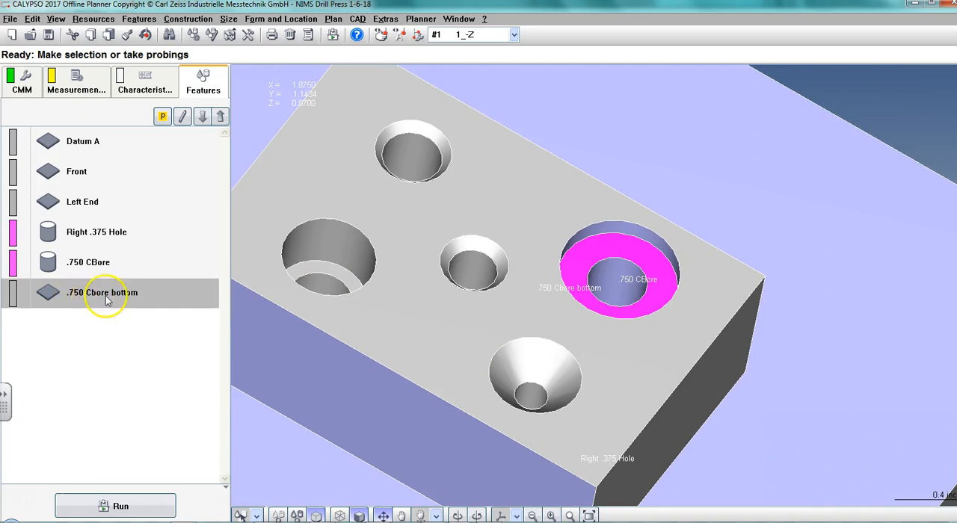
click(151, 83)
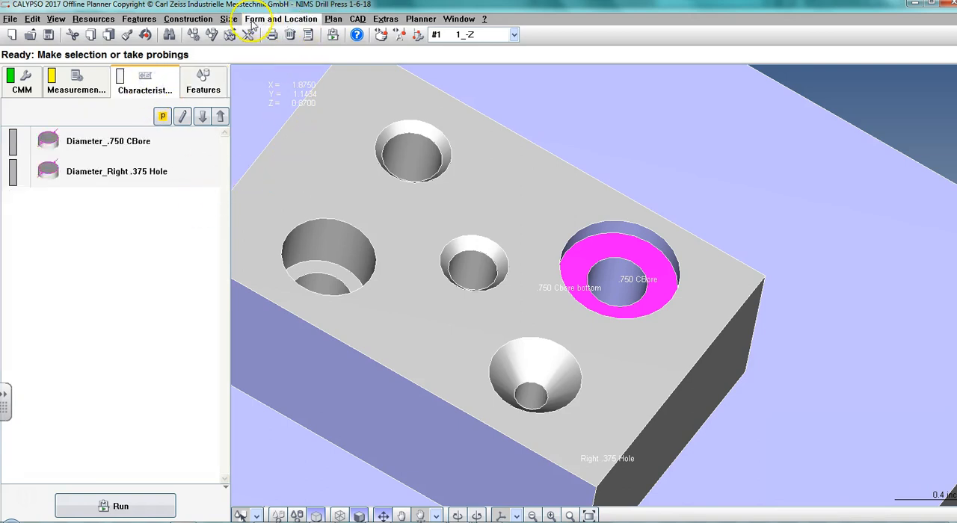
click(229, 20)
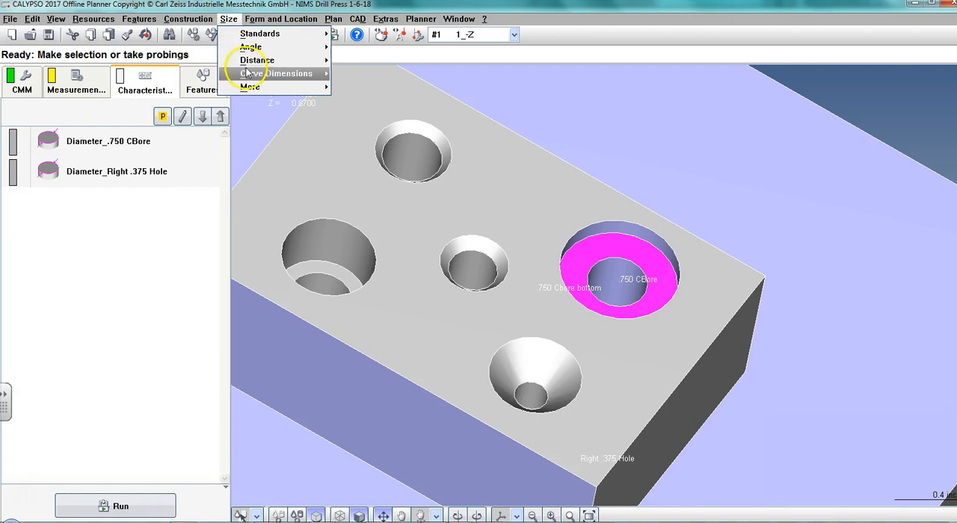
mouse_move(254, 64)
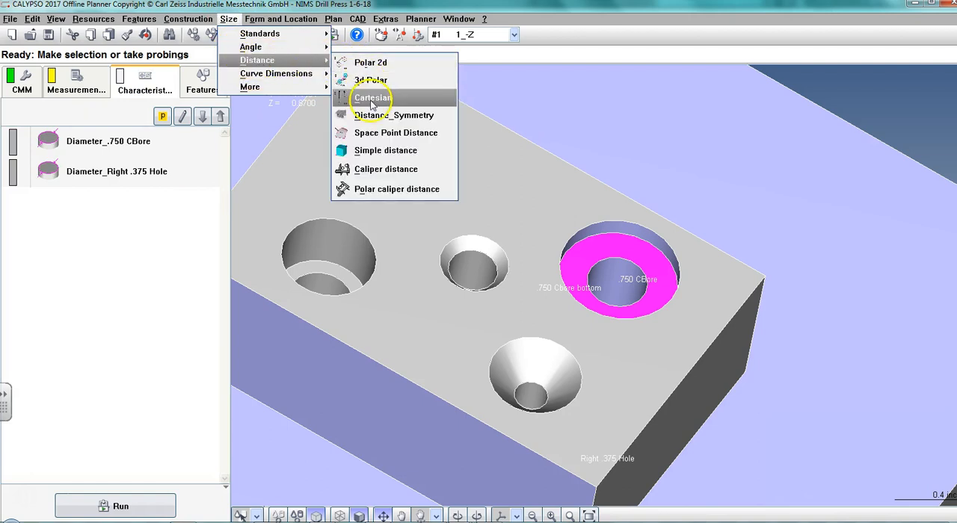
click(370, 101)
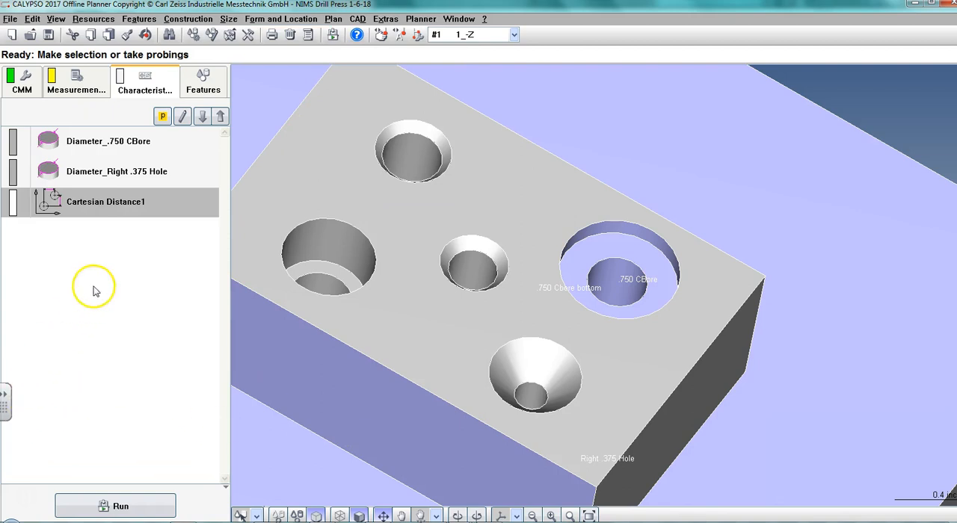
double_click(96, 203)
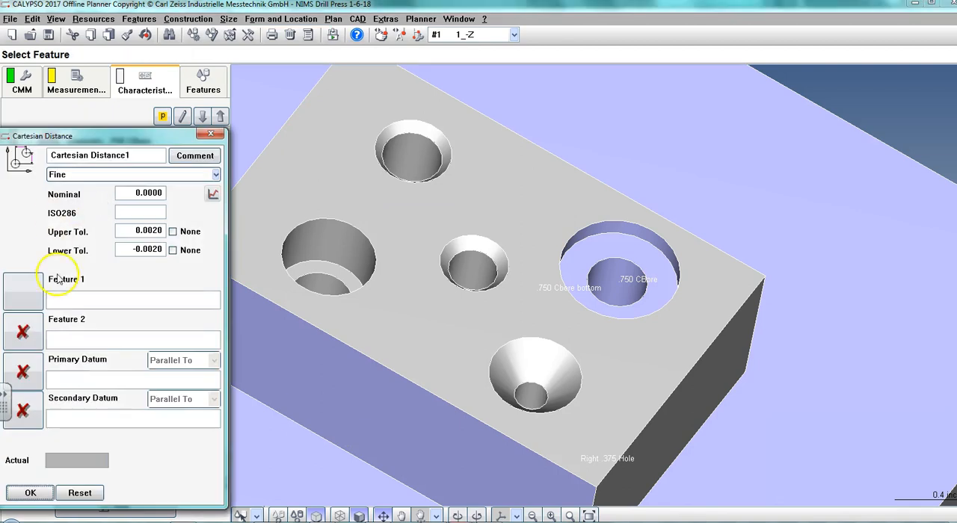
Assign the block's top face from the CAD model as Feature 1 of the Cartesian distance.
click(22, 294)
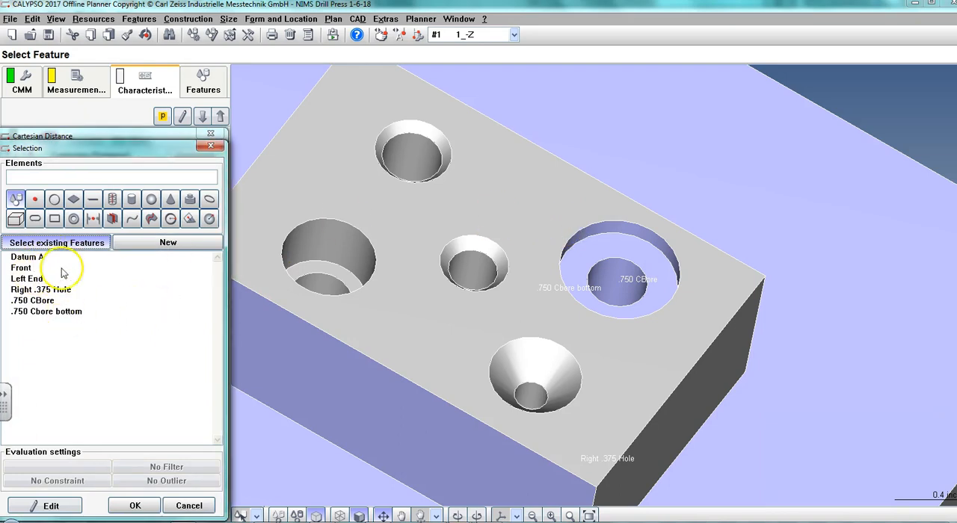
click(189, 506)
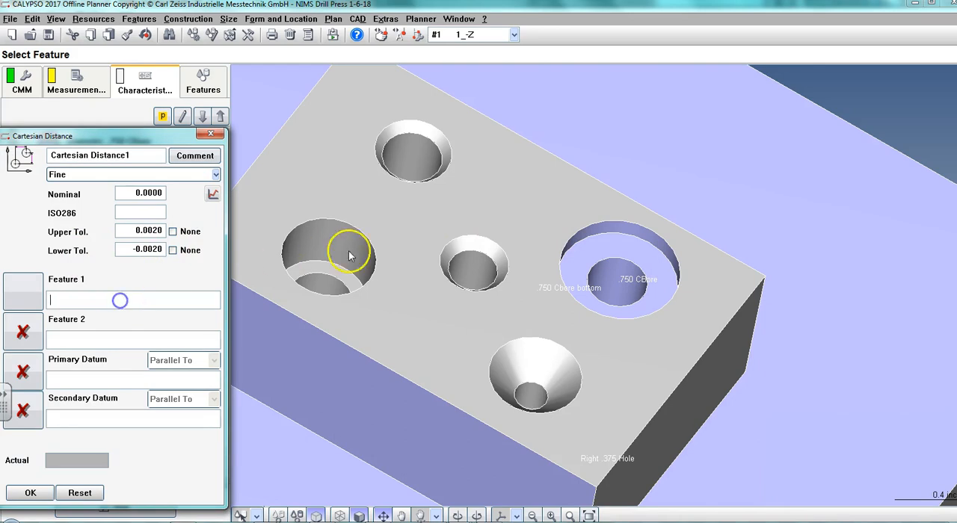
click(499, 208)
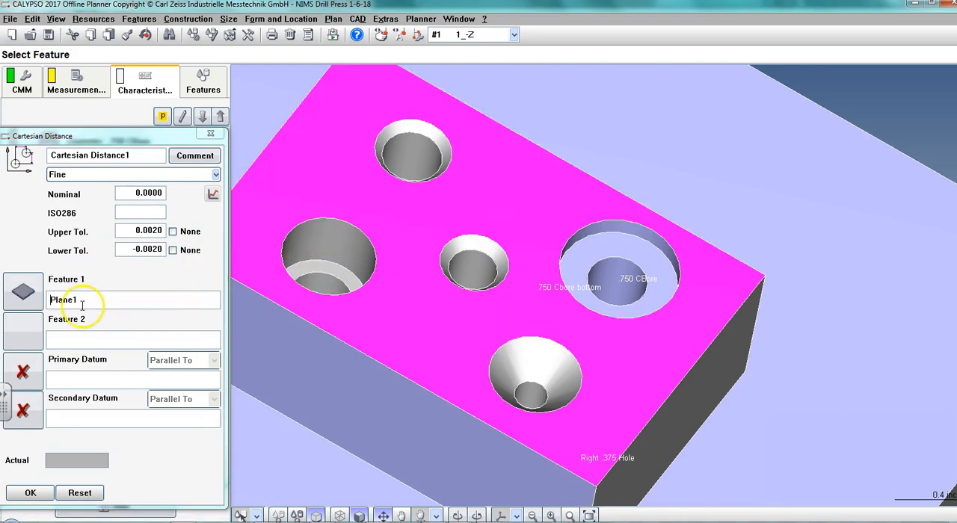
Assign the existing .750 Cbore bottom plane as Feature 2 of the Cartesian distance.
click(36, 344)
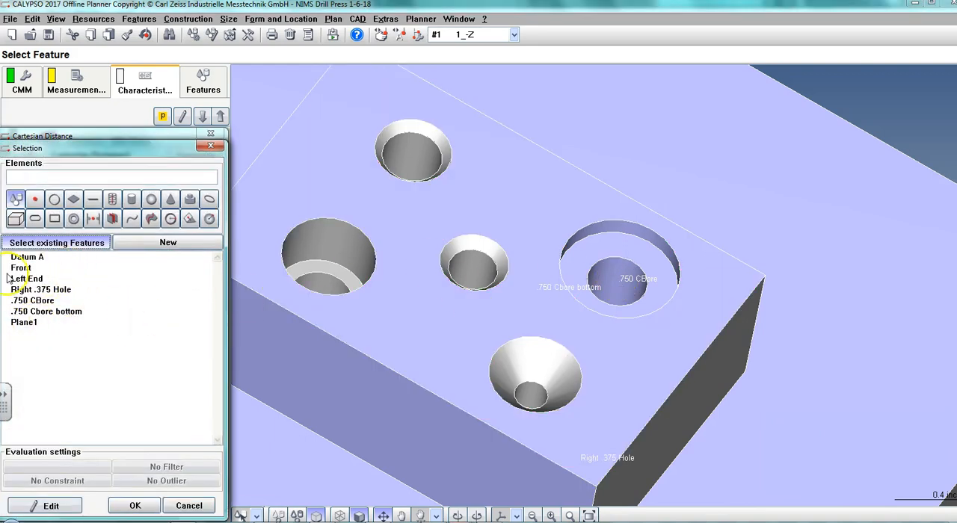
drag(73, 148, 314, 175)
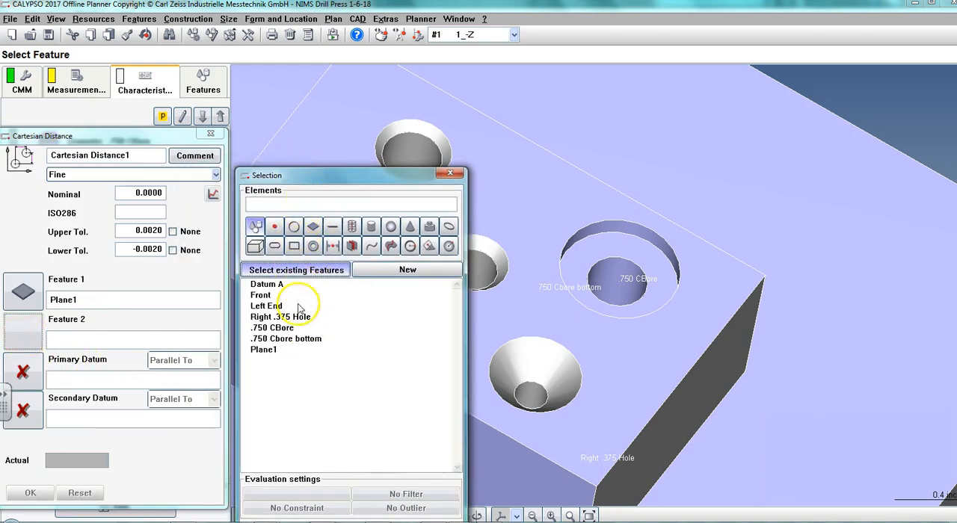
click(298, 339)
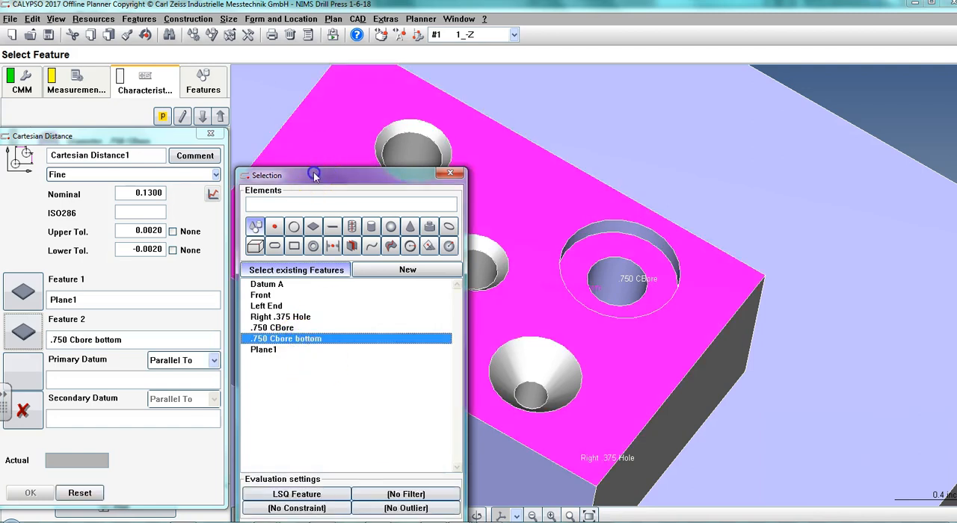
drag(312, 173, 214, 94)
click(263, 445)
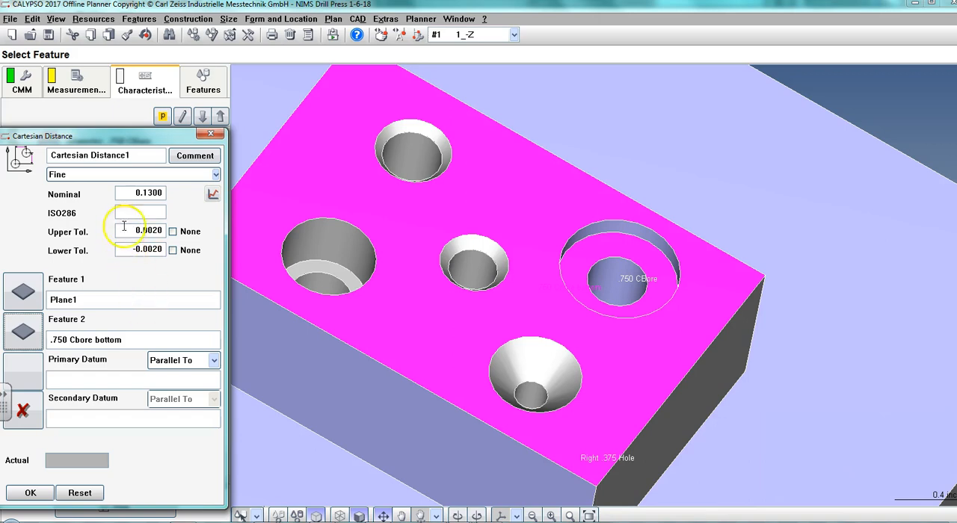
Set the Cartesian distance's upper tolerance to 0.015 and lower tolerance to -0.015, and accept the definition.
drag(149, 229, 165, 229)
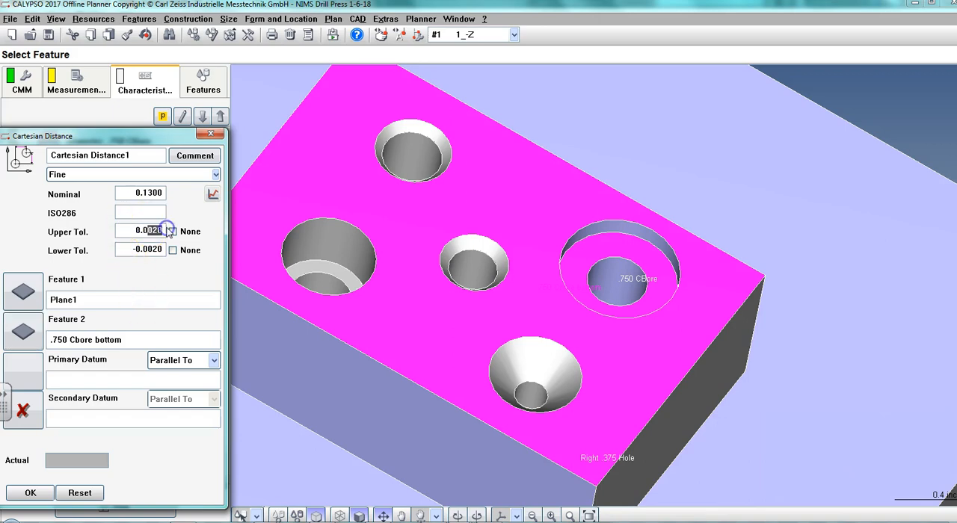
click(152, 255)
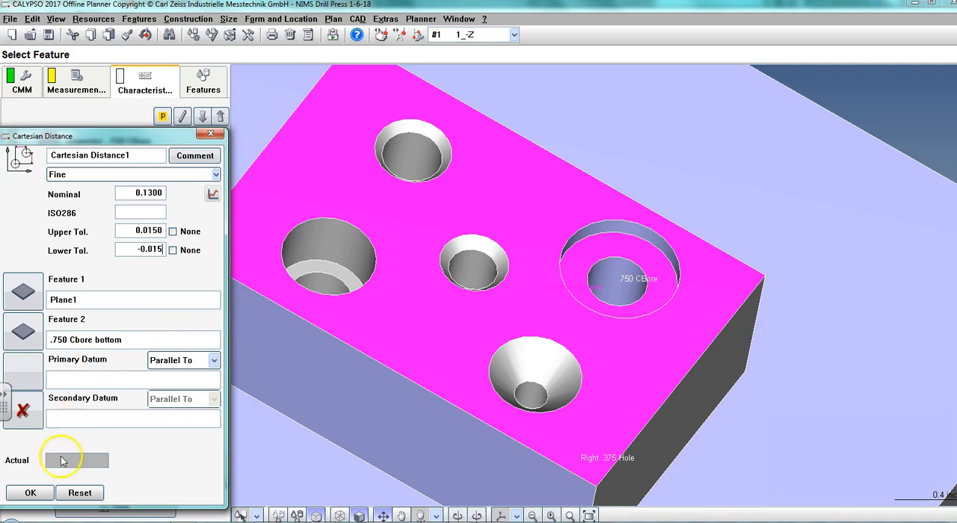
click(30, 493)
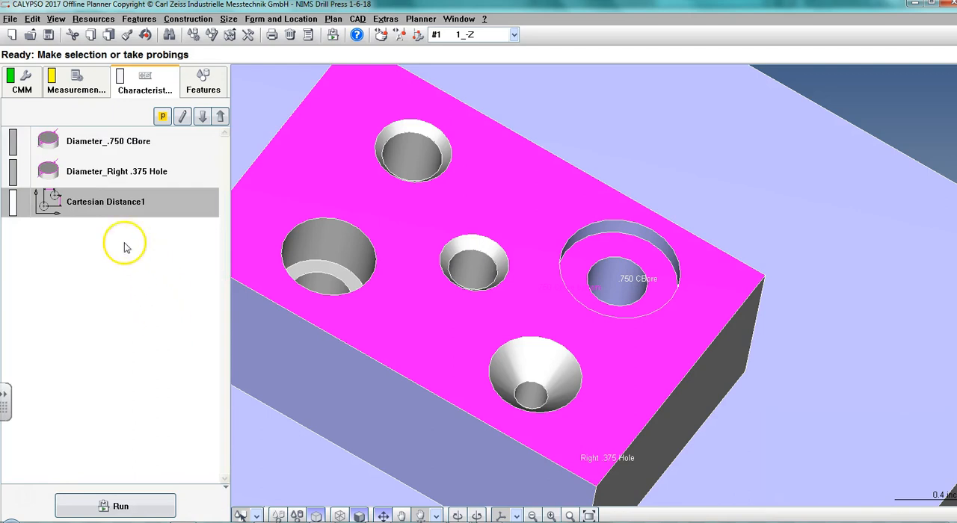
Rename the Cartesian distance characteristic as .750 CBore Depth.
double_click(104, 204)
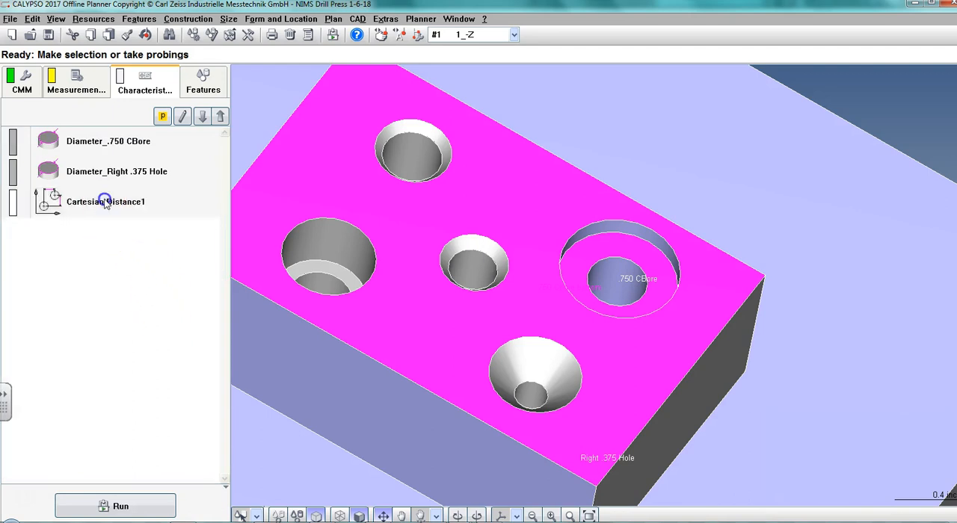
double_click(139, 155)
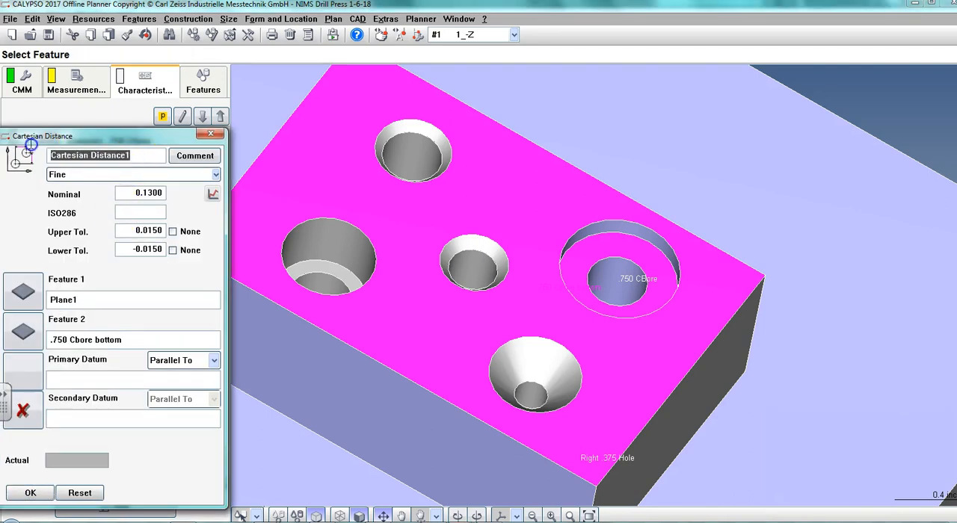
text(.750 CBore Depth)
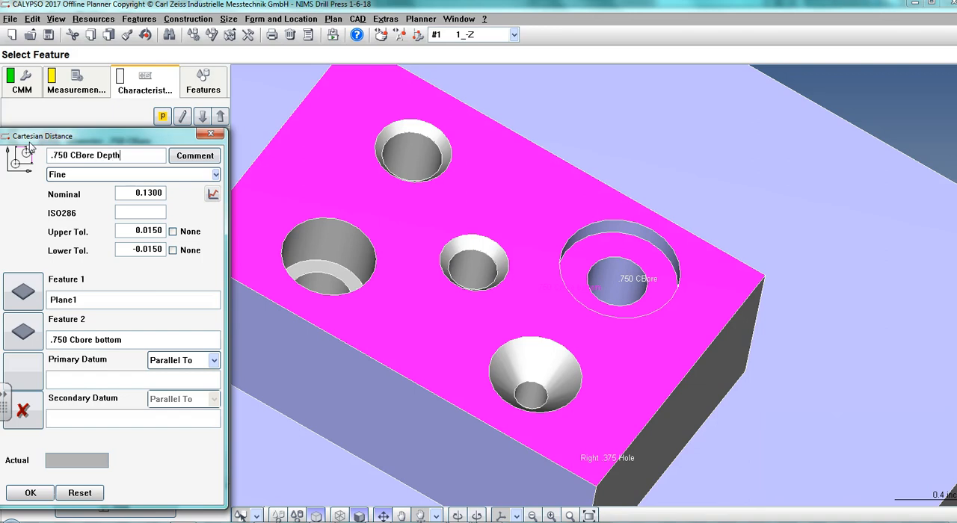
click(52, 499)
drag(102, 135, 142, 129)
click(67, 487)
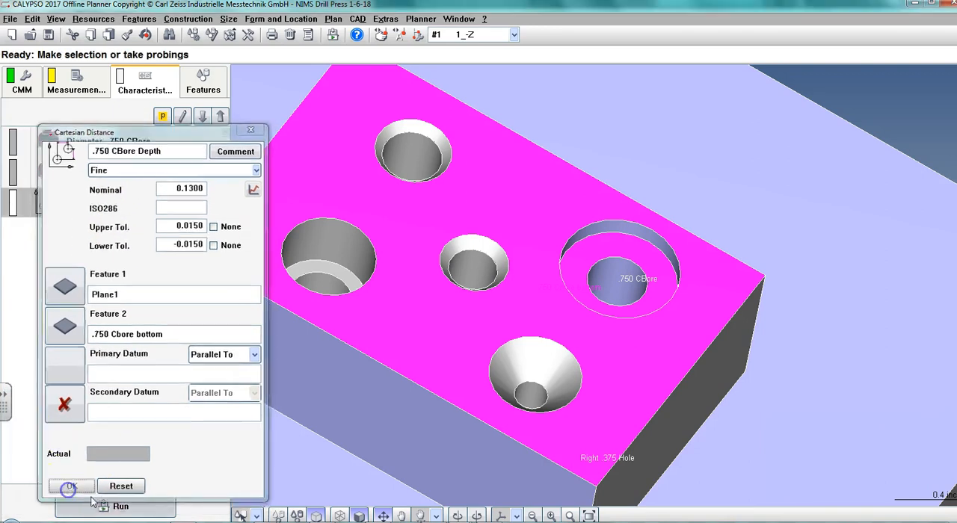
Rename the feature Plane1 as Top.
click(196, 84)
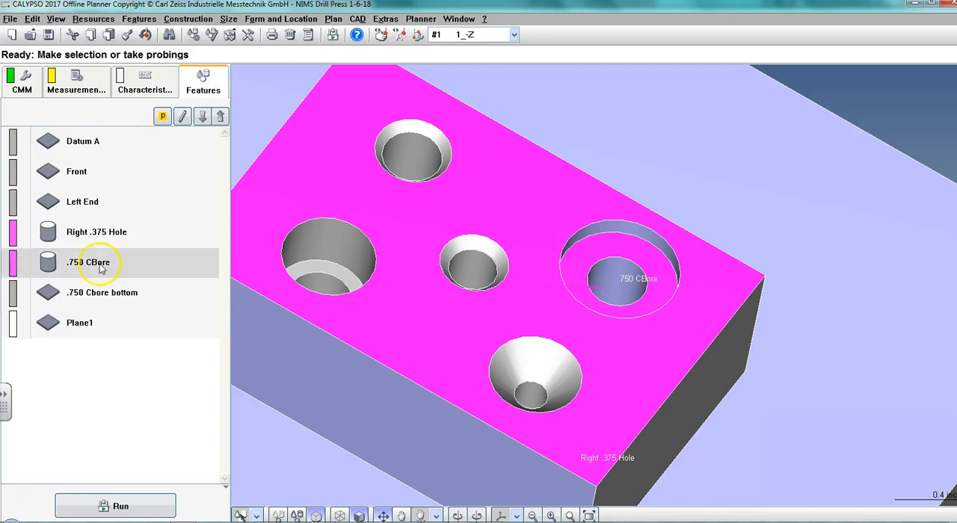
click(83, 329)
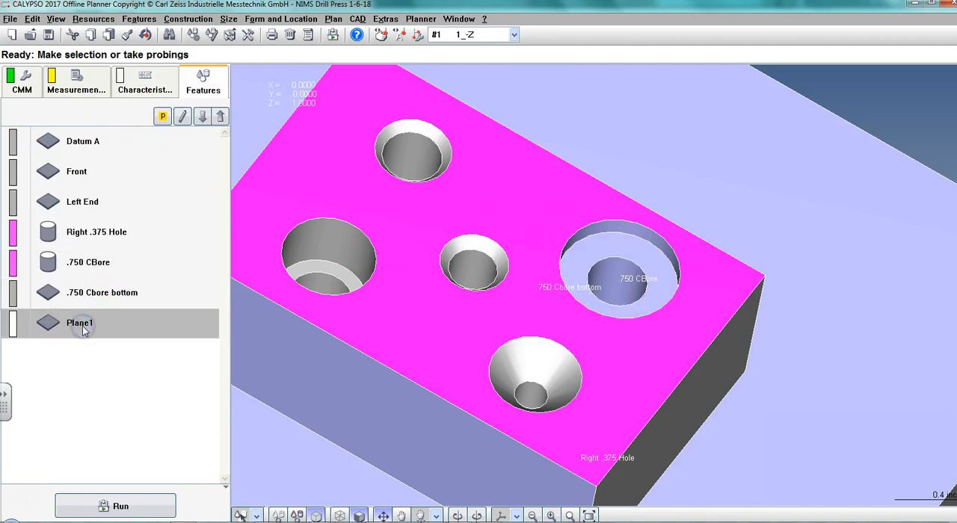
double_click(82, 326)
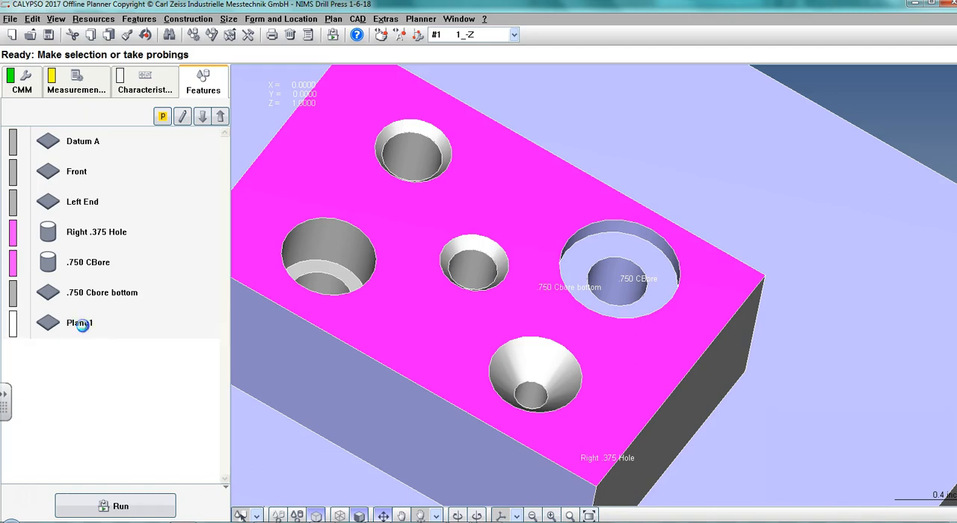
click(103, 163)
key(BackSpace)
drag(104, 163, 23, 148)
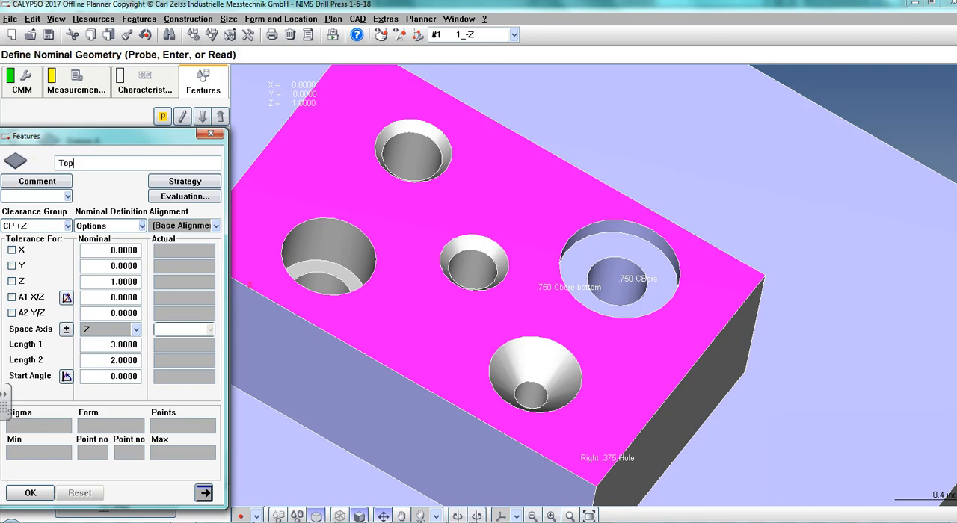
drag(80, 132, 108, 106)
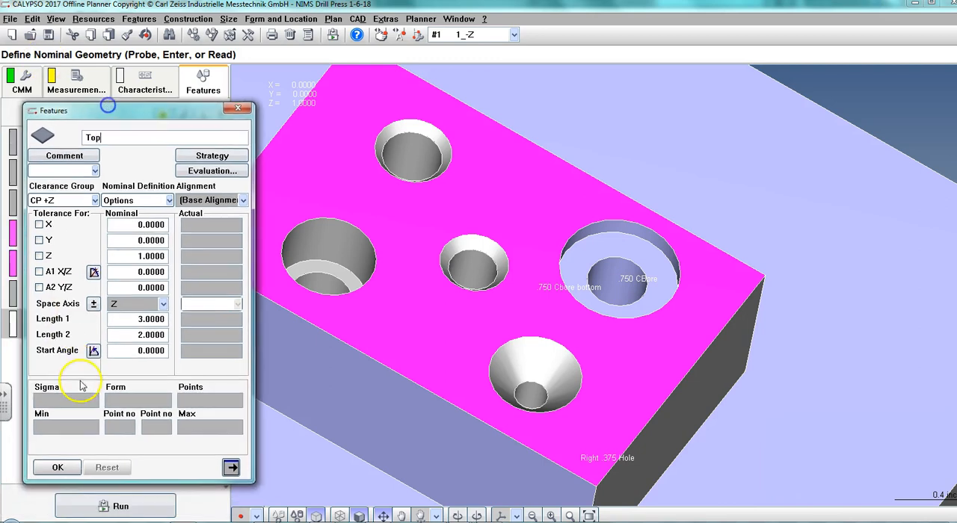
click(58, 468)
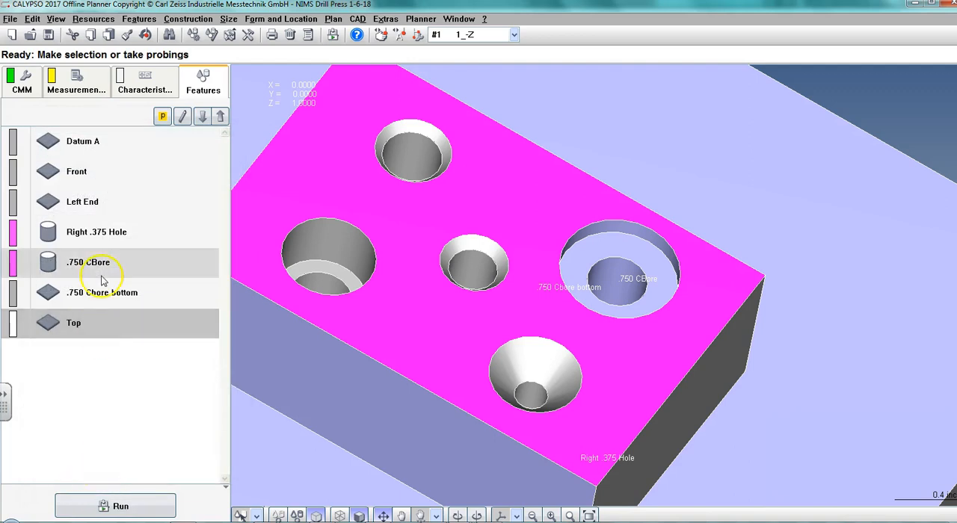
Check which features the .750 CBore Depth characteristic references, and return to the feature list.
click(144, 79)
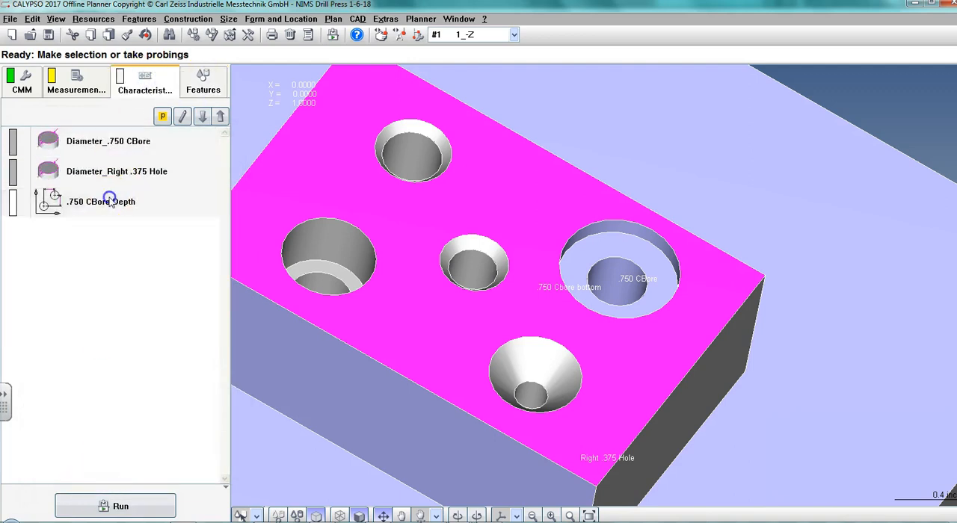
double_click(110, 202)
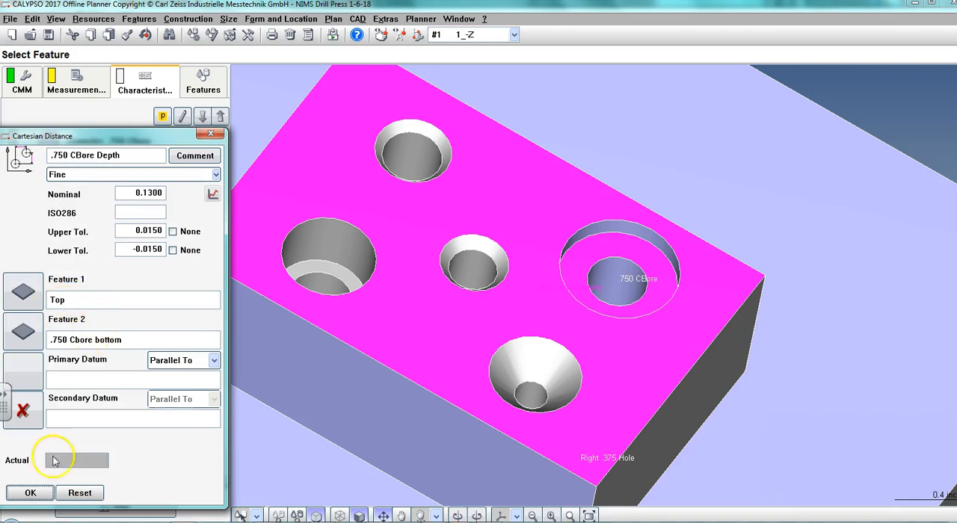
drag(147, 137, 215, 90)
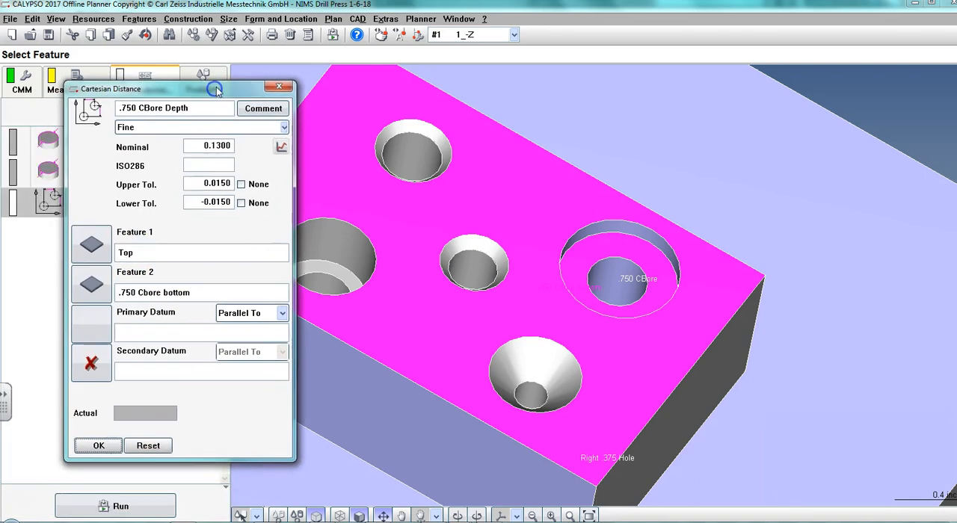
click(99, 446)
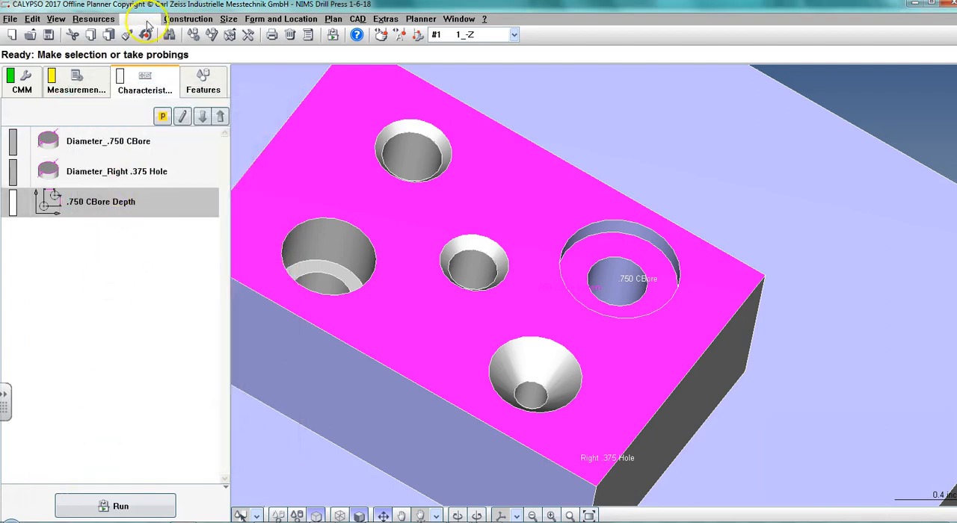
click(200, 81)
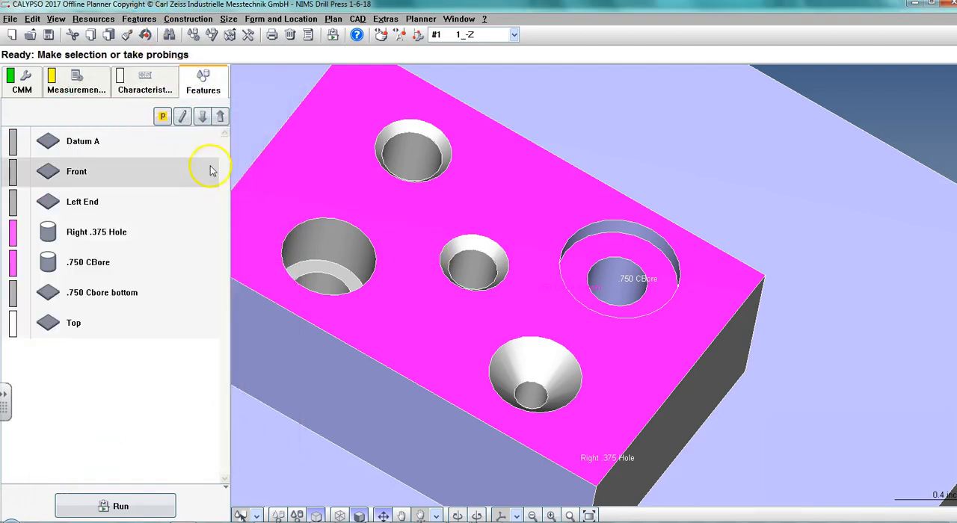